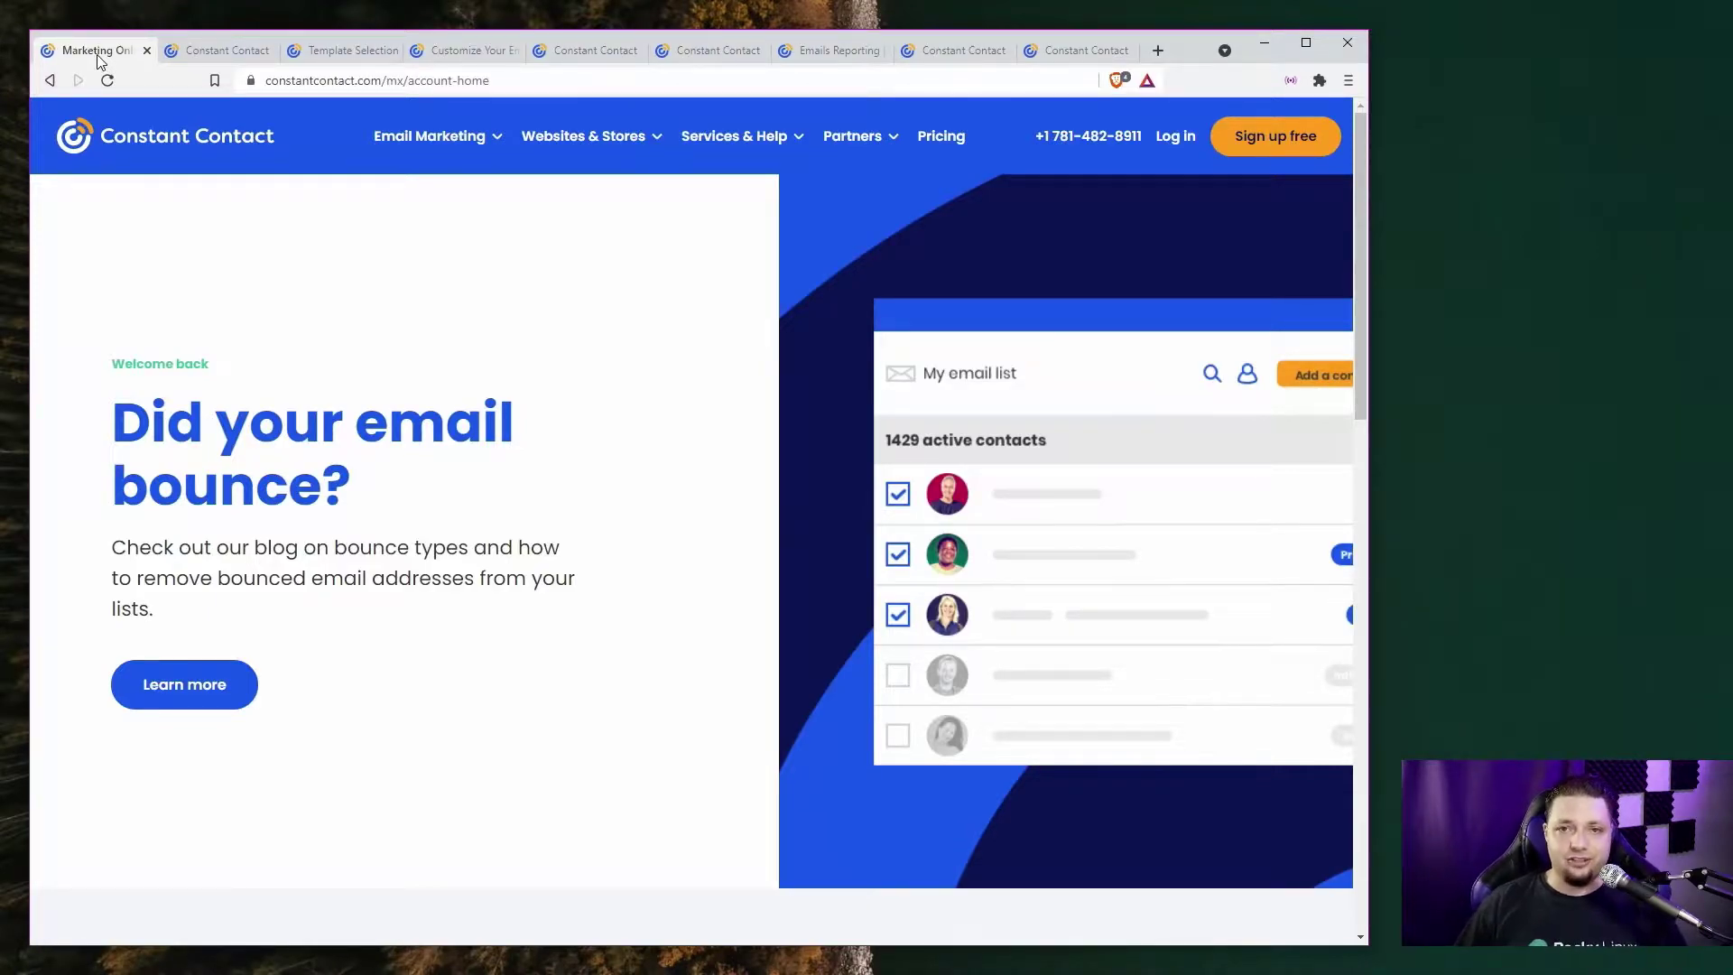
# - Close the marketing page, pick an Email Automation campaign, and open the Template Selection gallery
pyautogui.hotkey('ctrl', 'w')
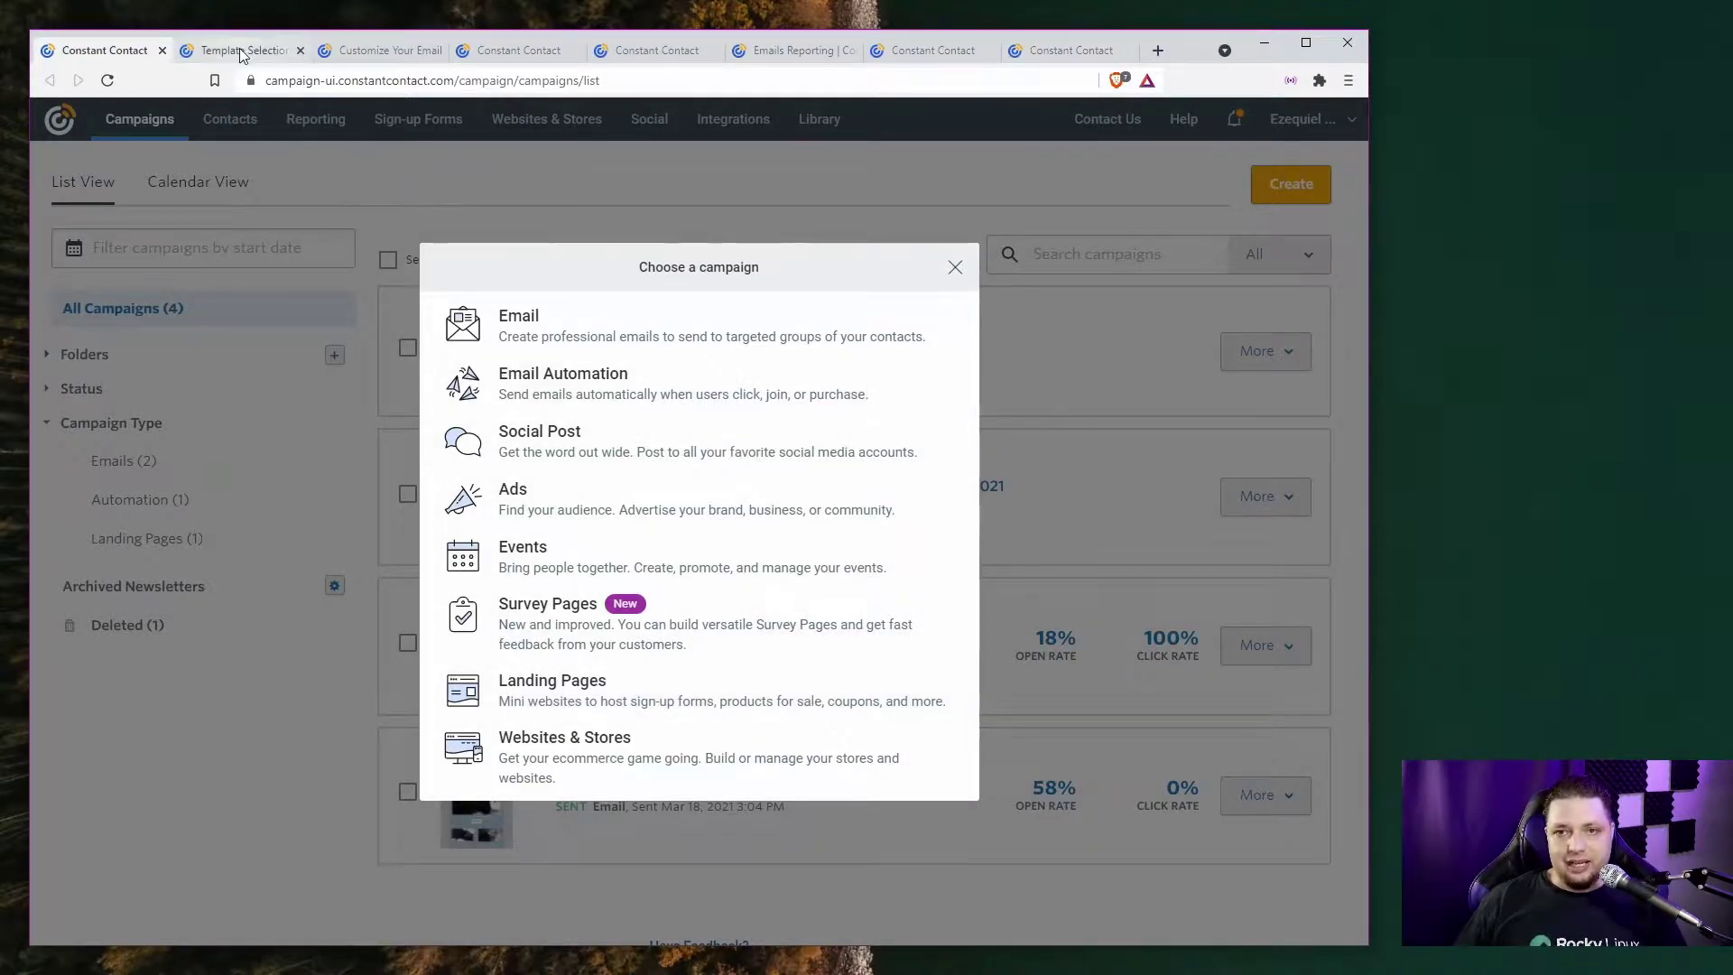
pyautogui.click(564, 388)
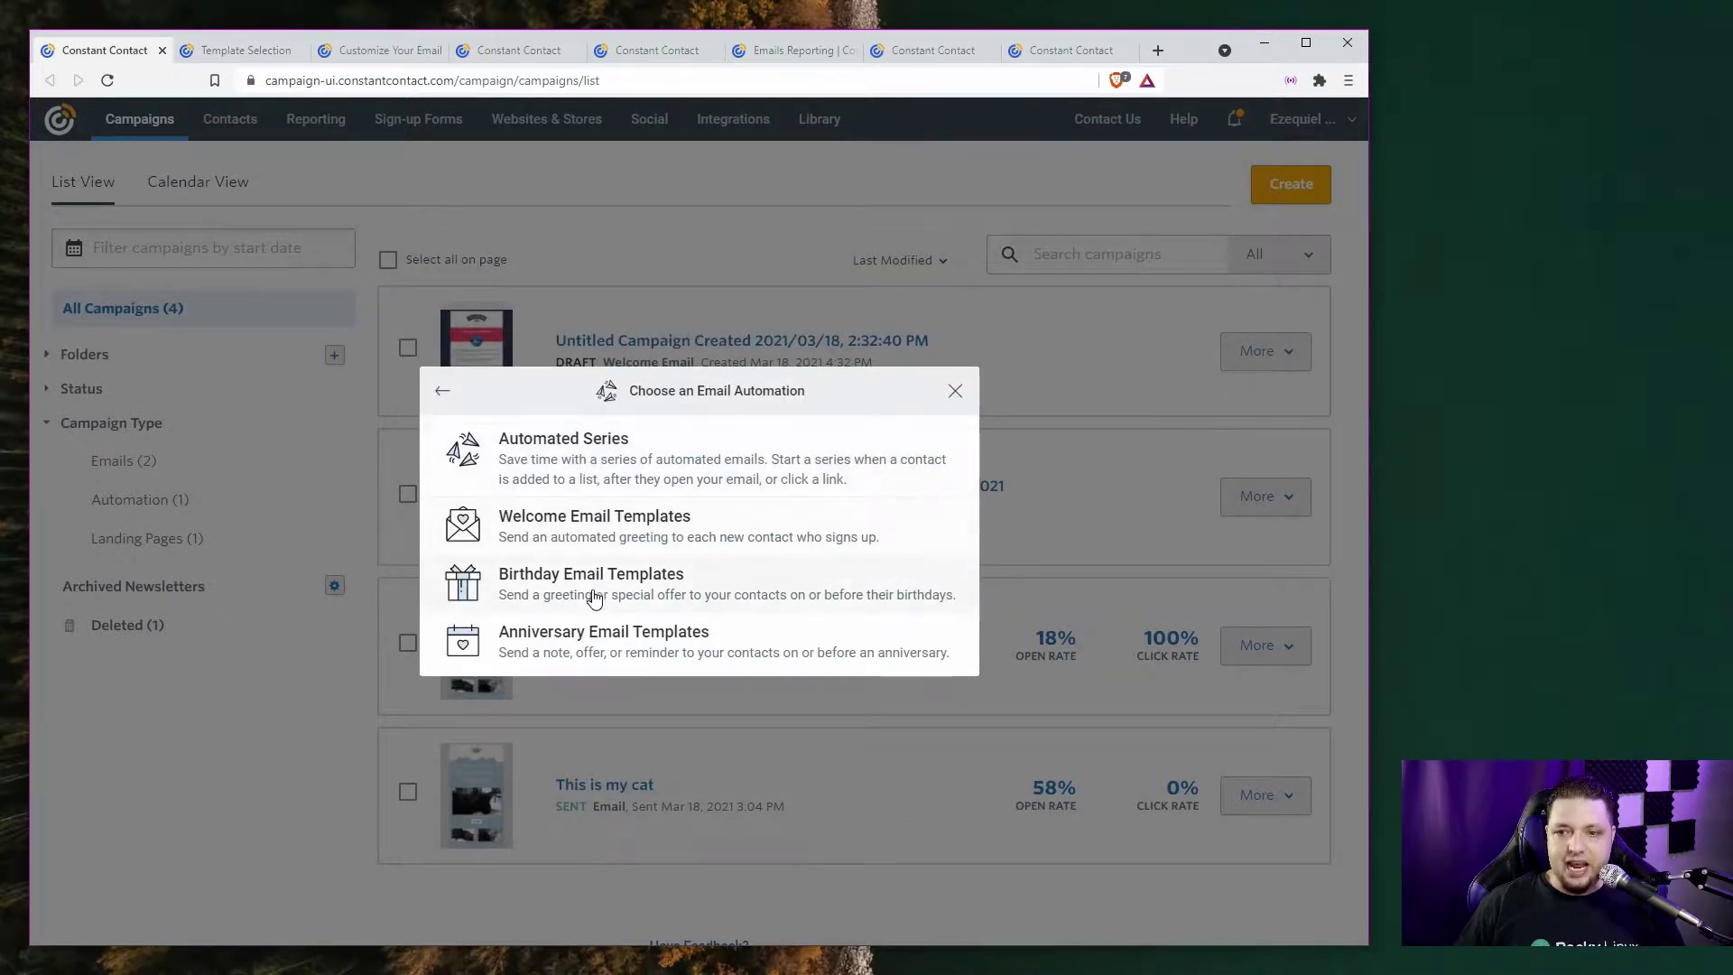
pyautogui.click(199, 220)
pyautogui.hotkey('ctrl', 'Tab')
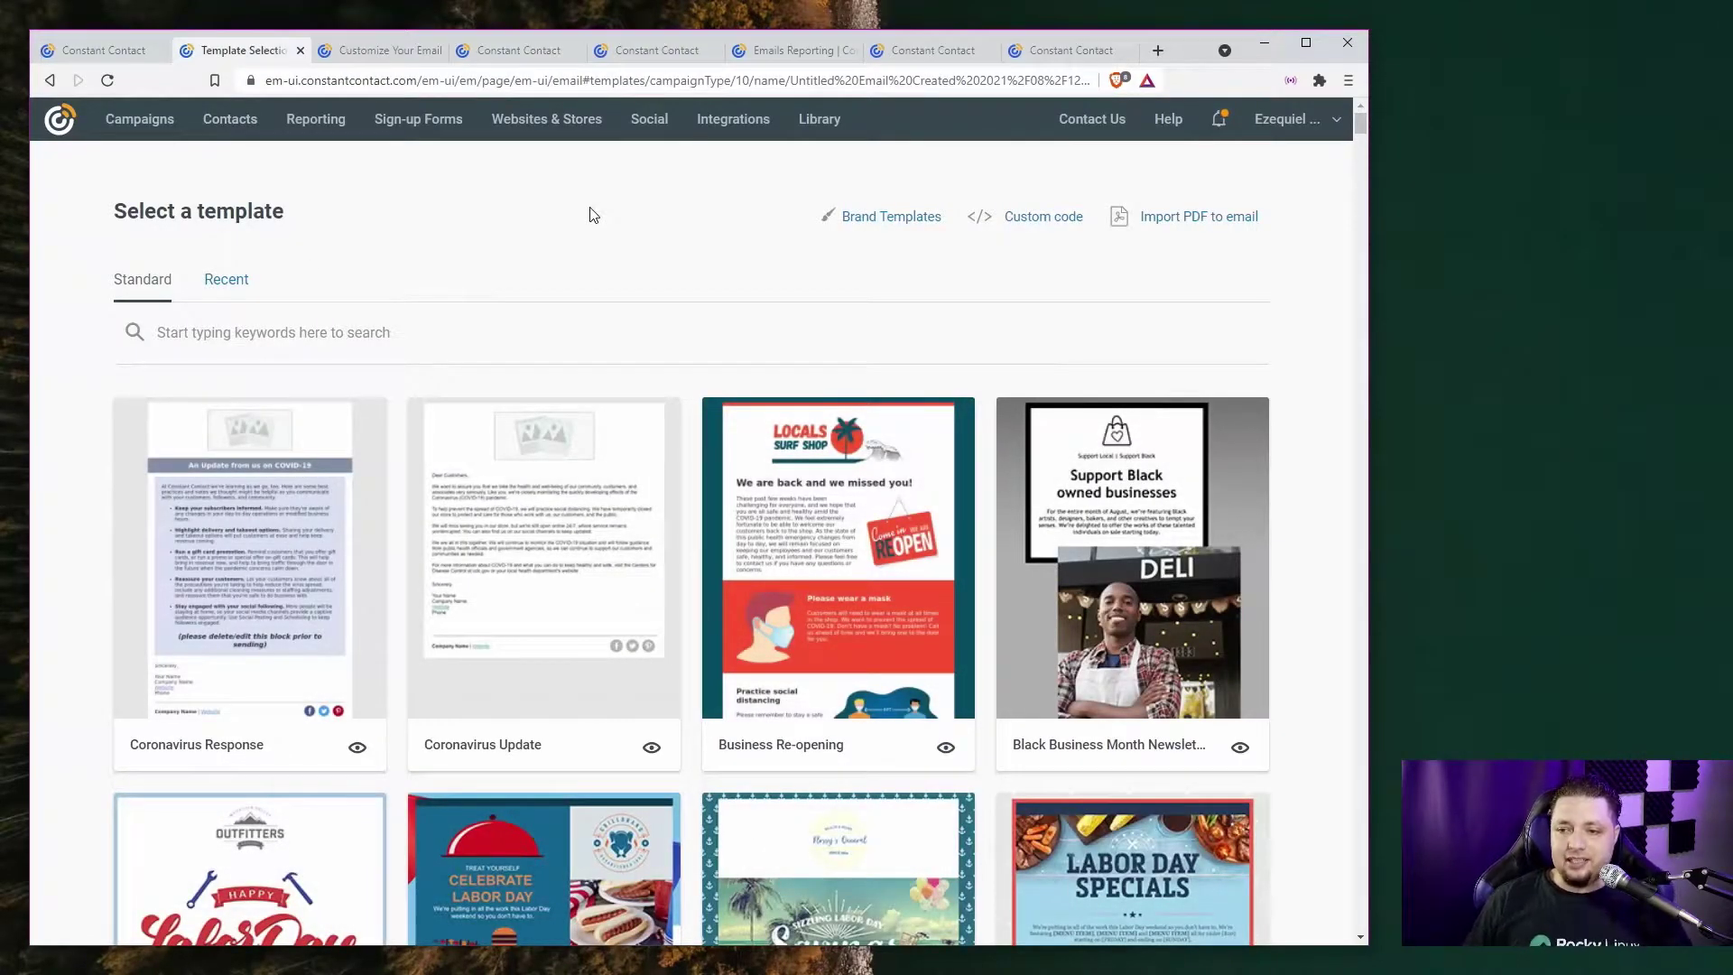
pyautogui.scroll(-5, 135, 533)
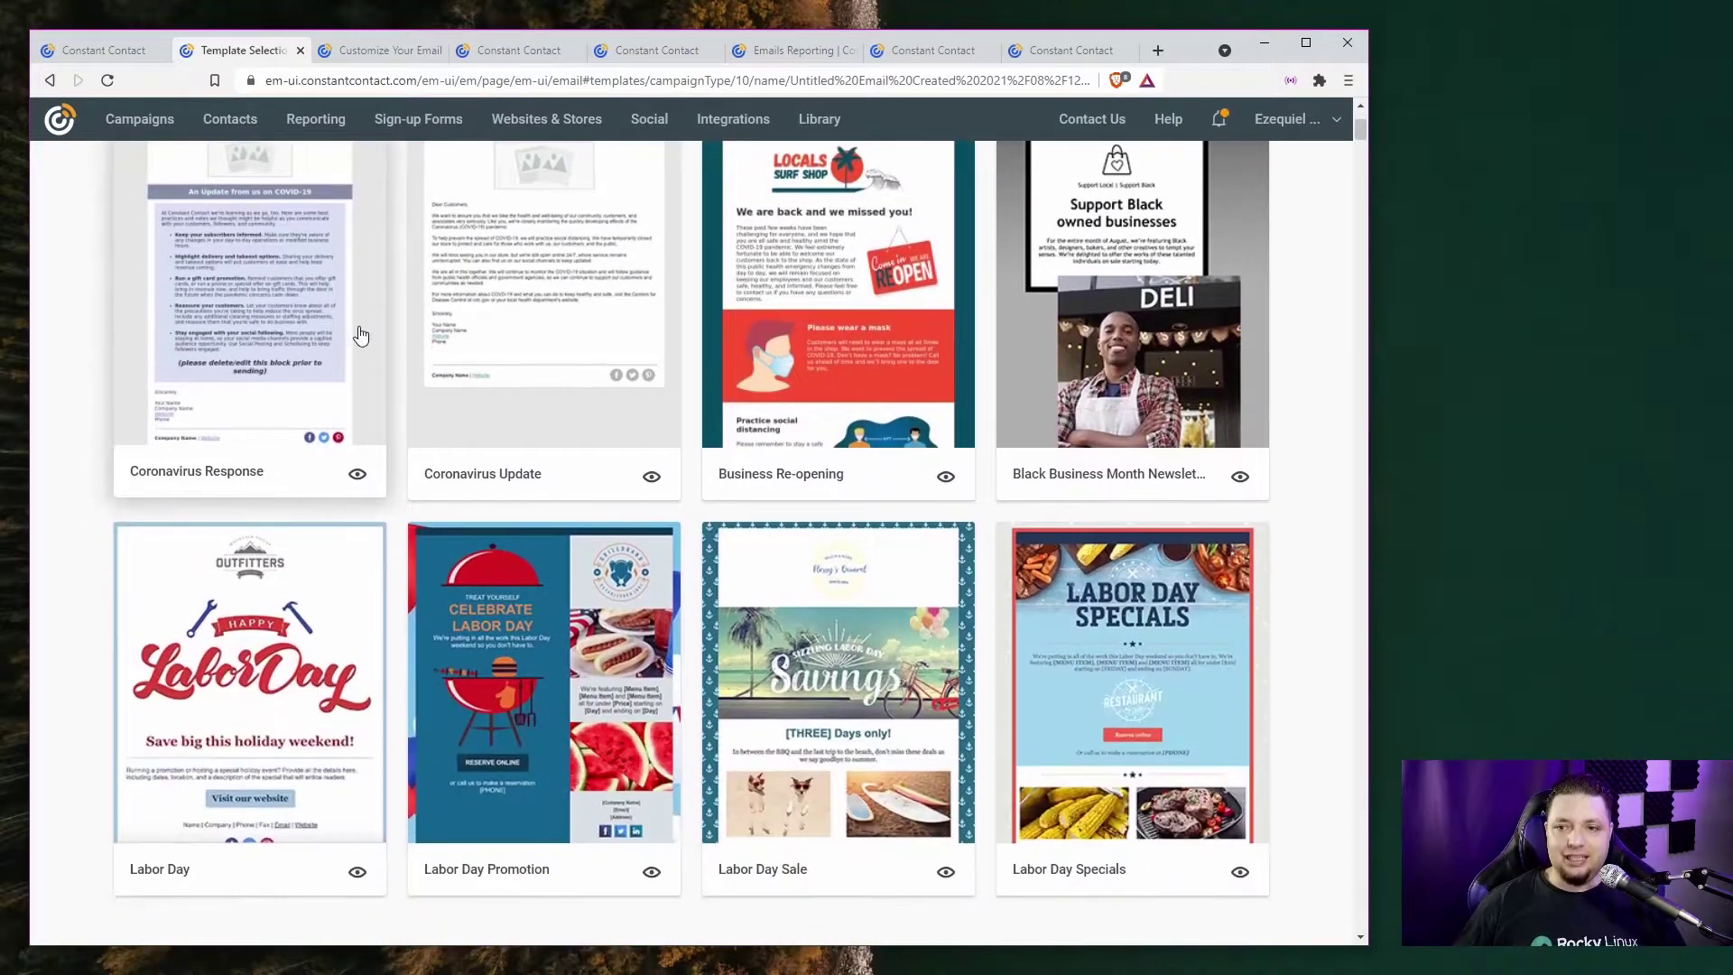
pyautogui.scroll(-1, 550, 379)
pyautogui.scroll(6, 595, 361)
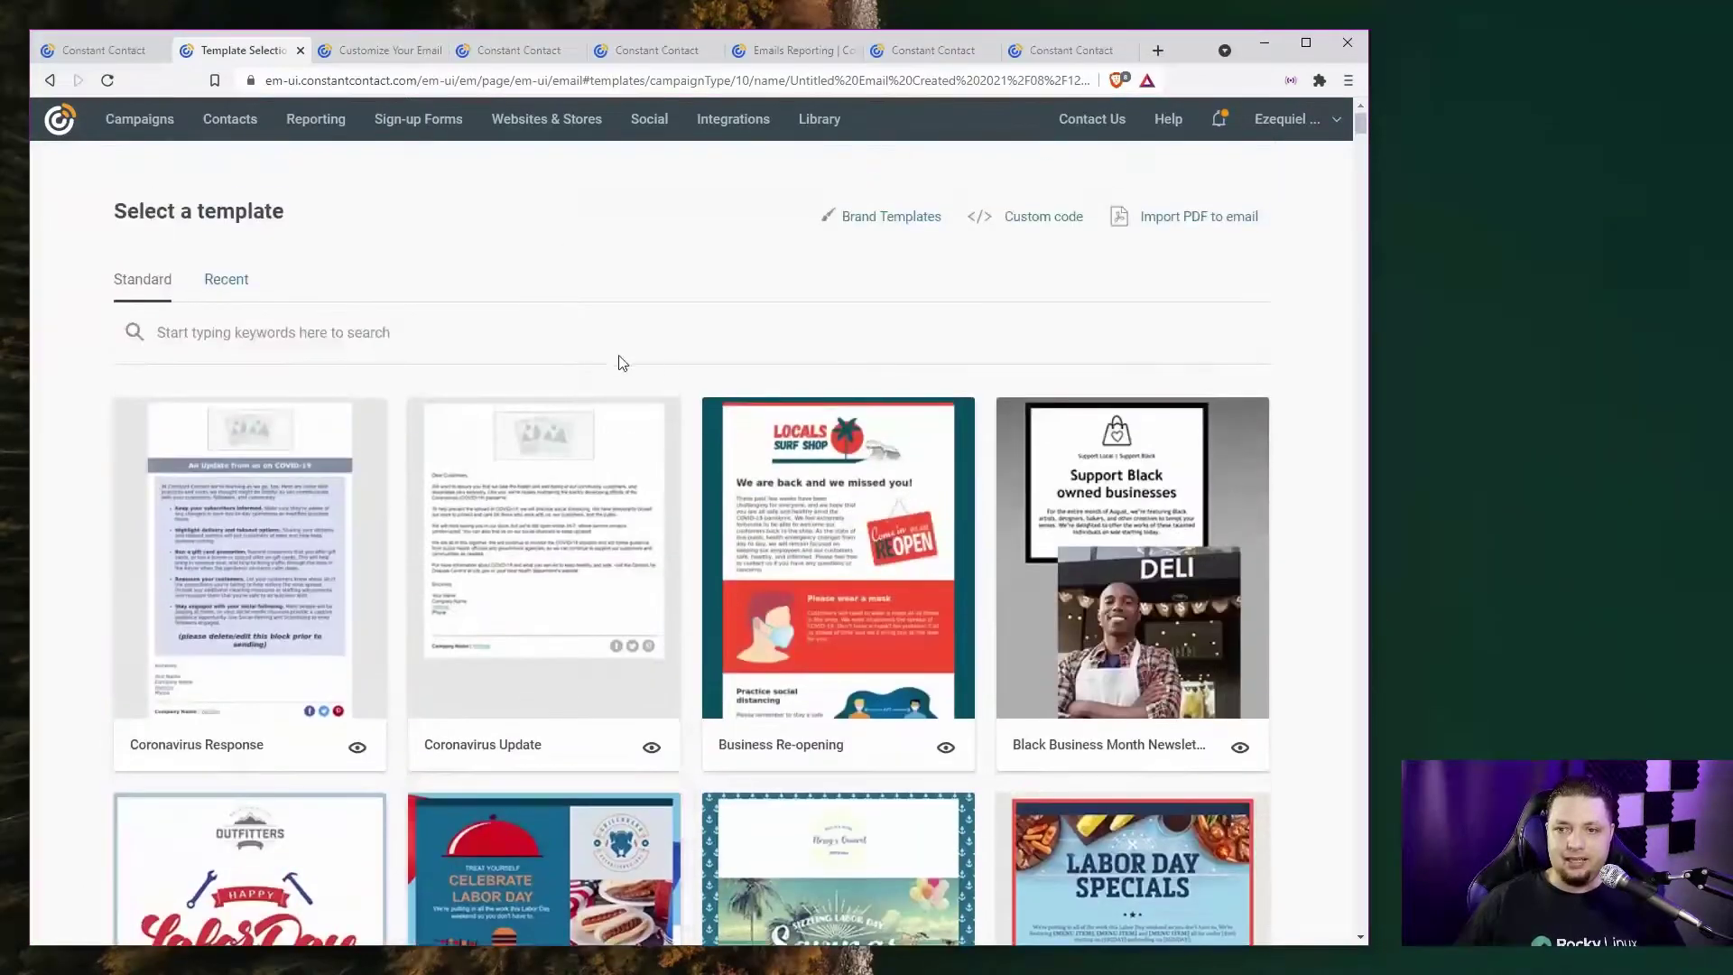
pyautogui.scroll(-4, 632, 370)
pyautogui.scroll(-14, 794, 445)
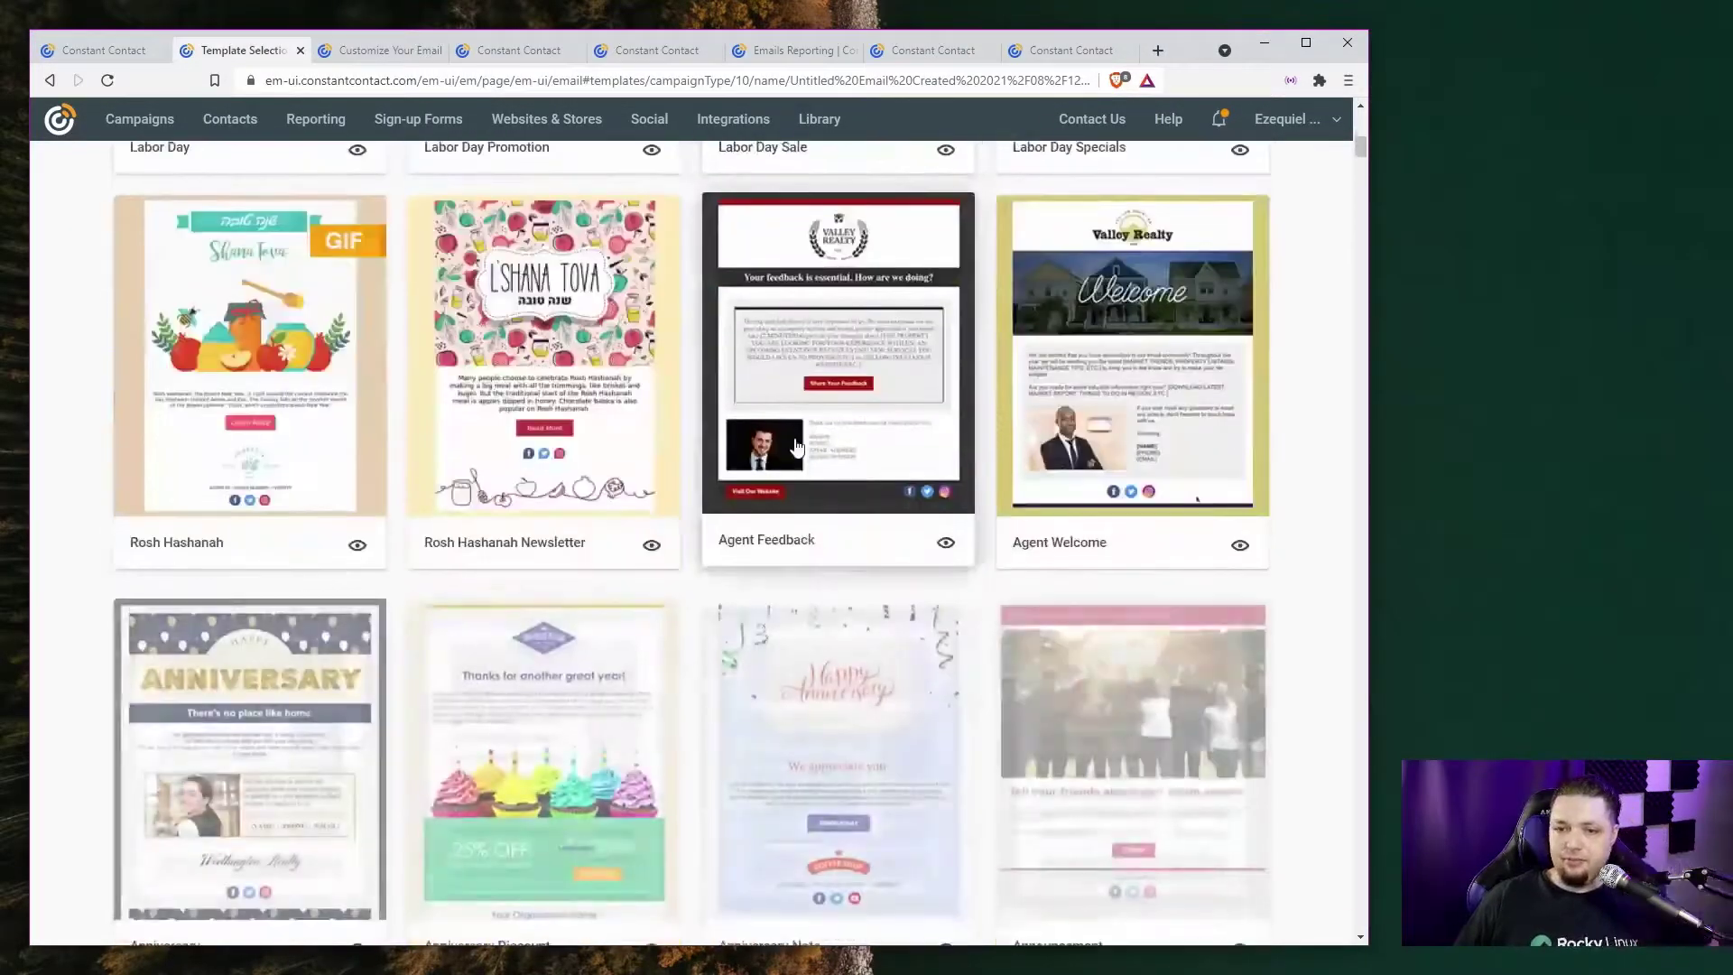
pyautogui.scroll(-13, 794, 445)
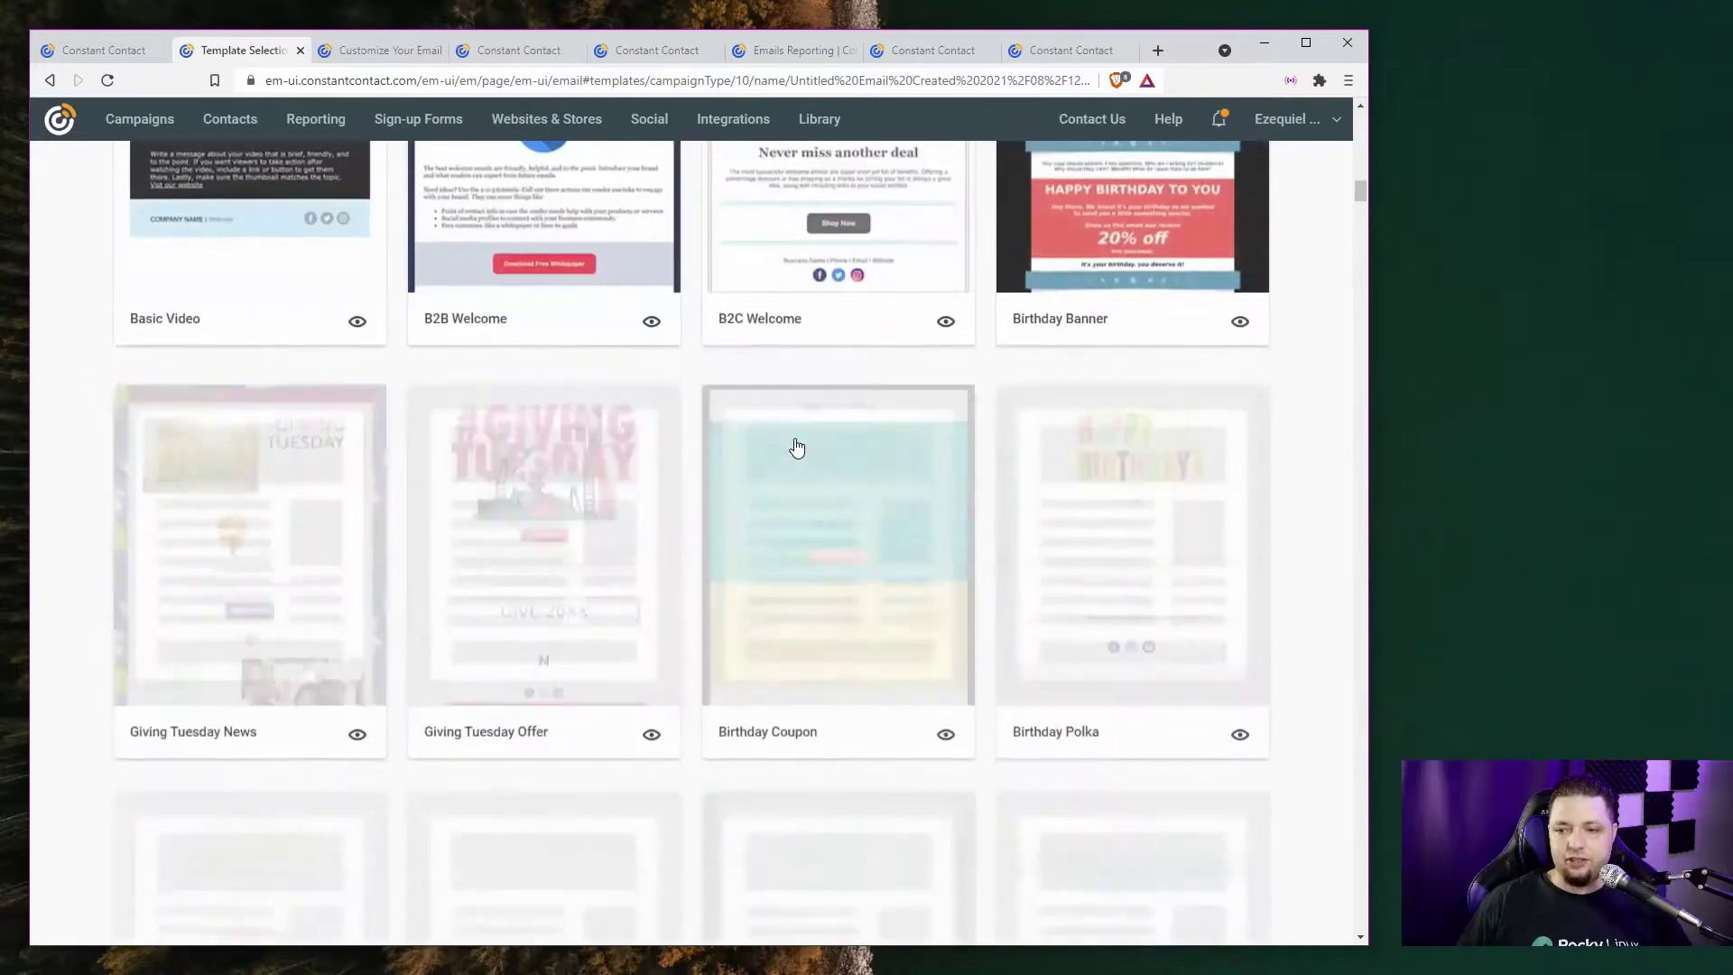
pyautogui.scroll(-6, 795, 445)
pyautogui.scroll(-8, 794, 445)
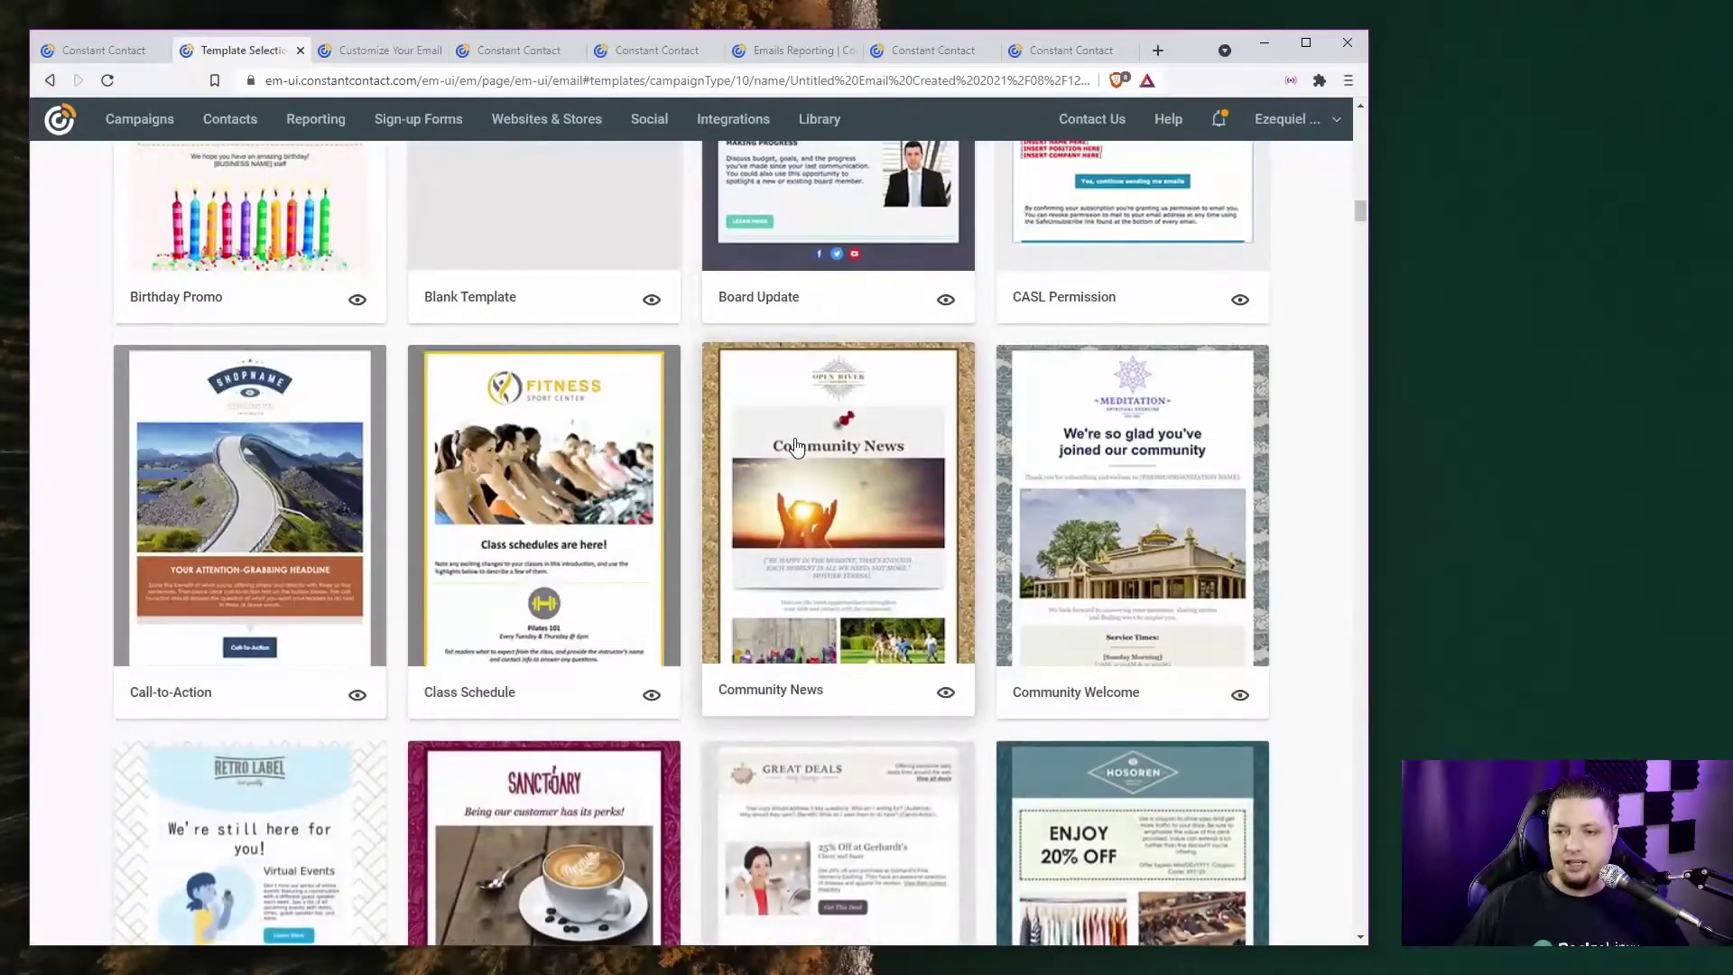
pyautogui.scroll(-3, 776, 485)
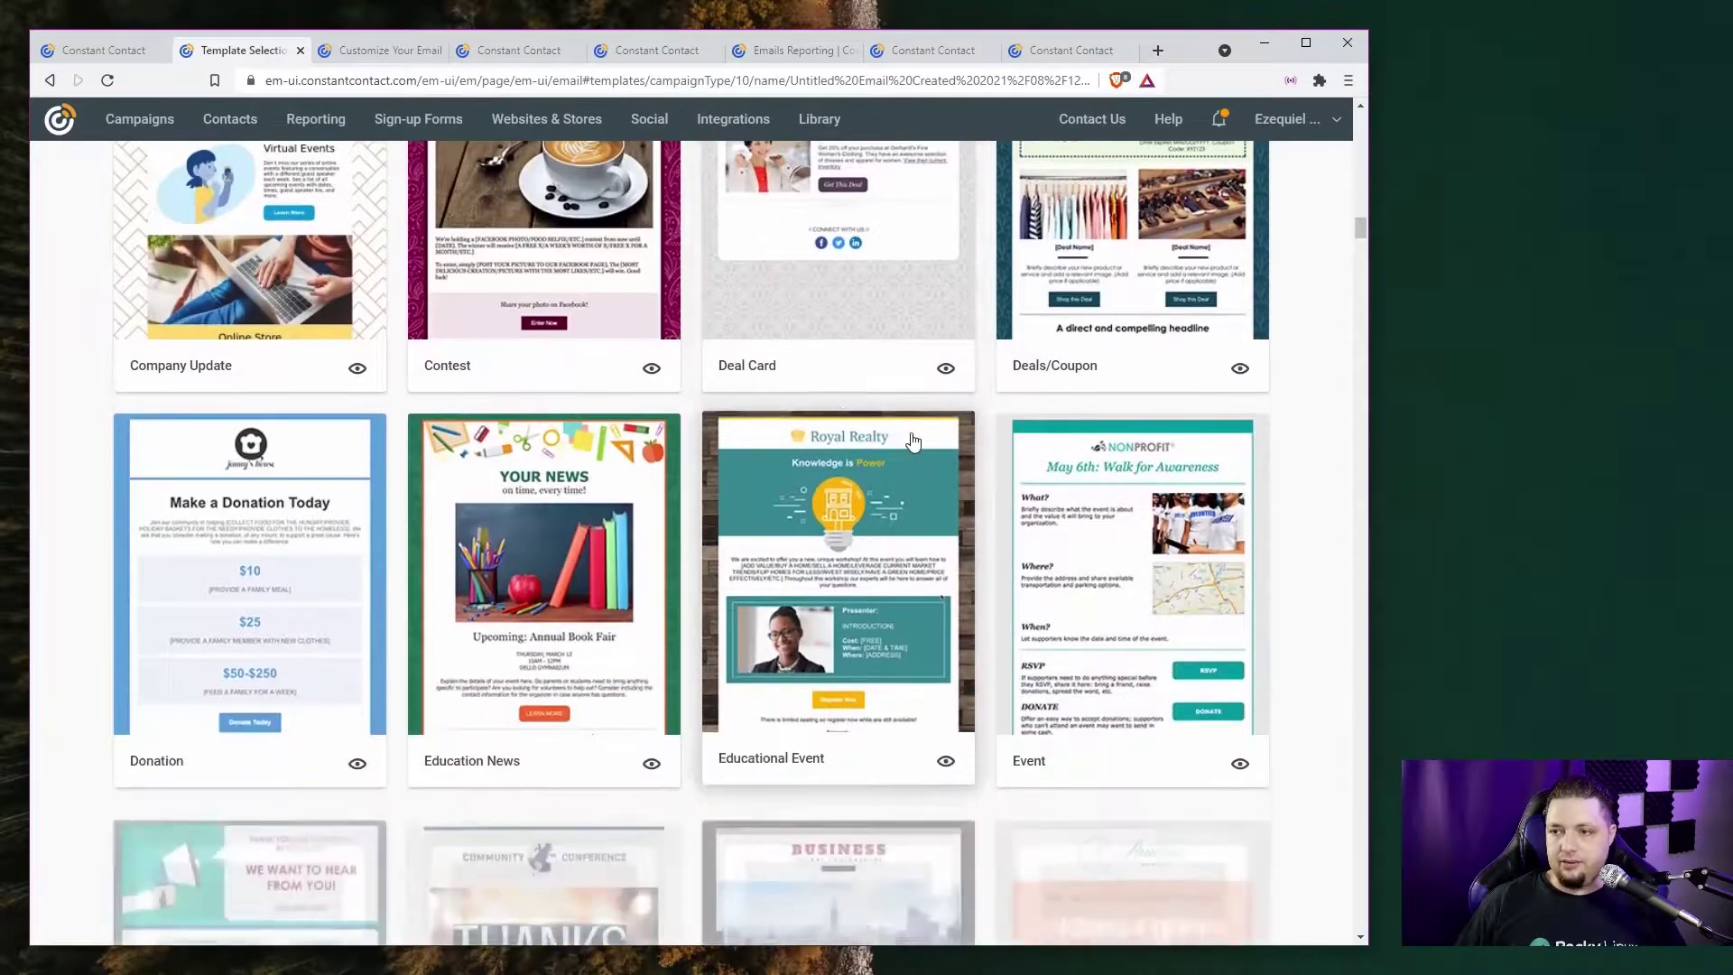
pyautogui.scroll(3, 776, 484)
pyautogui.scroll(-6, 812, 474)
pyautogui.scroll(-3, 818, 471)
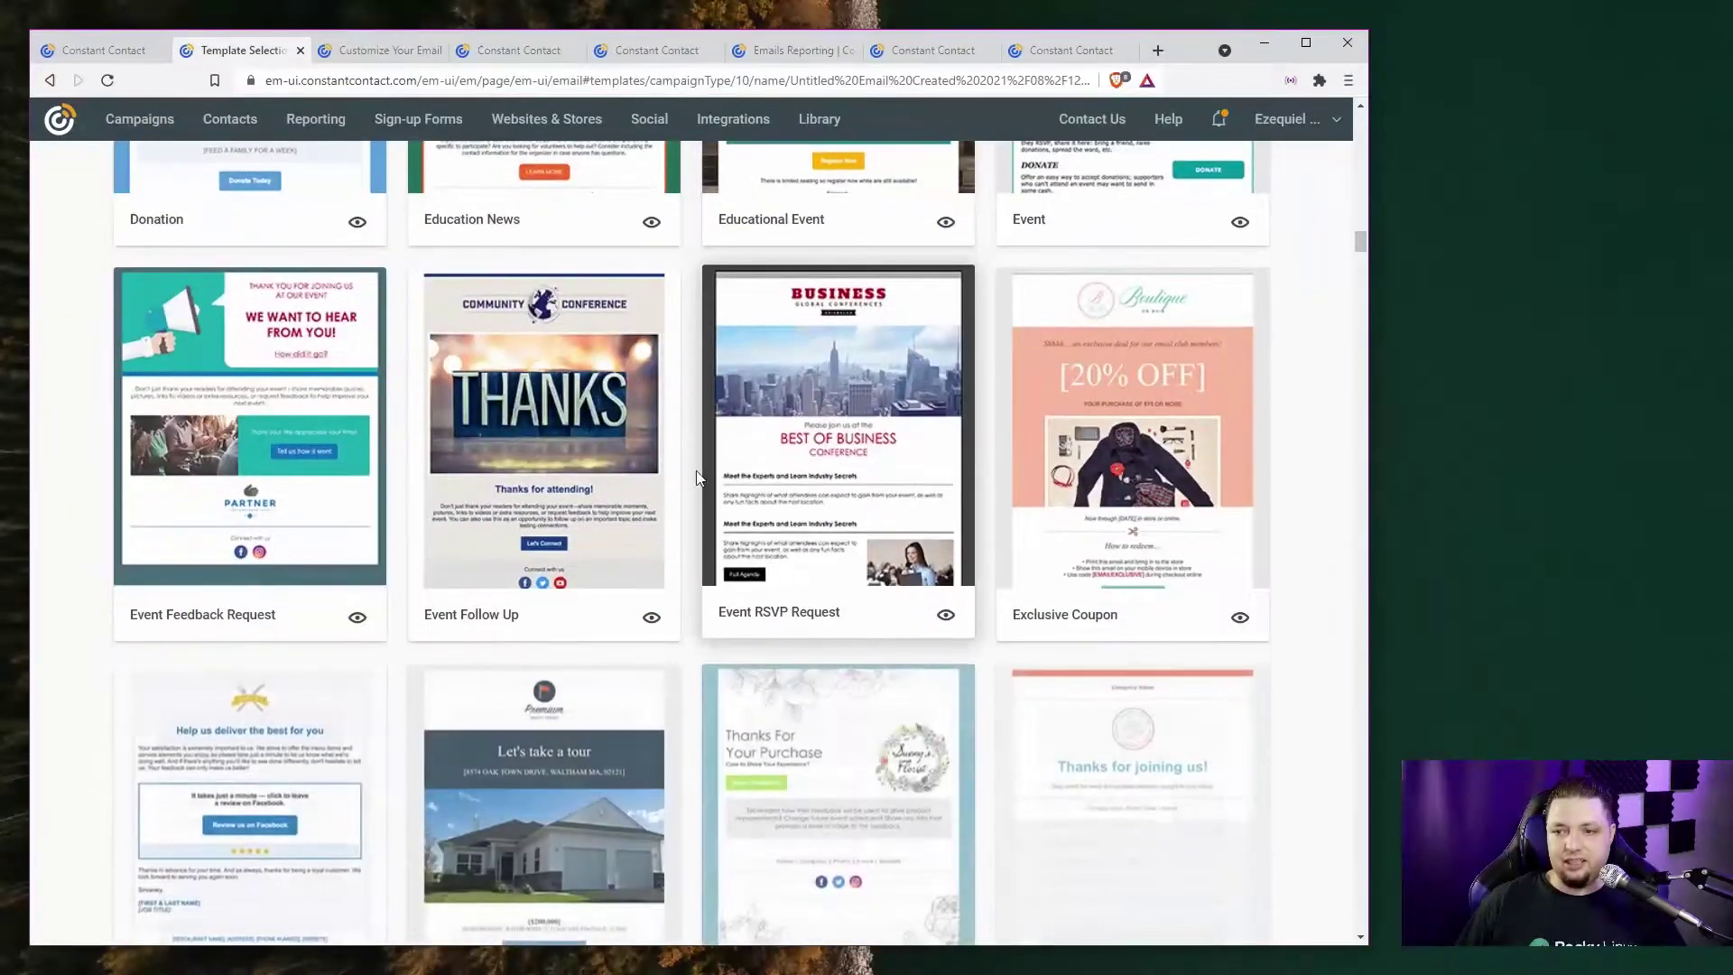
pyautogui.scroll(-13, 517, 574)
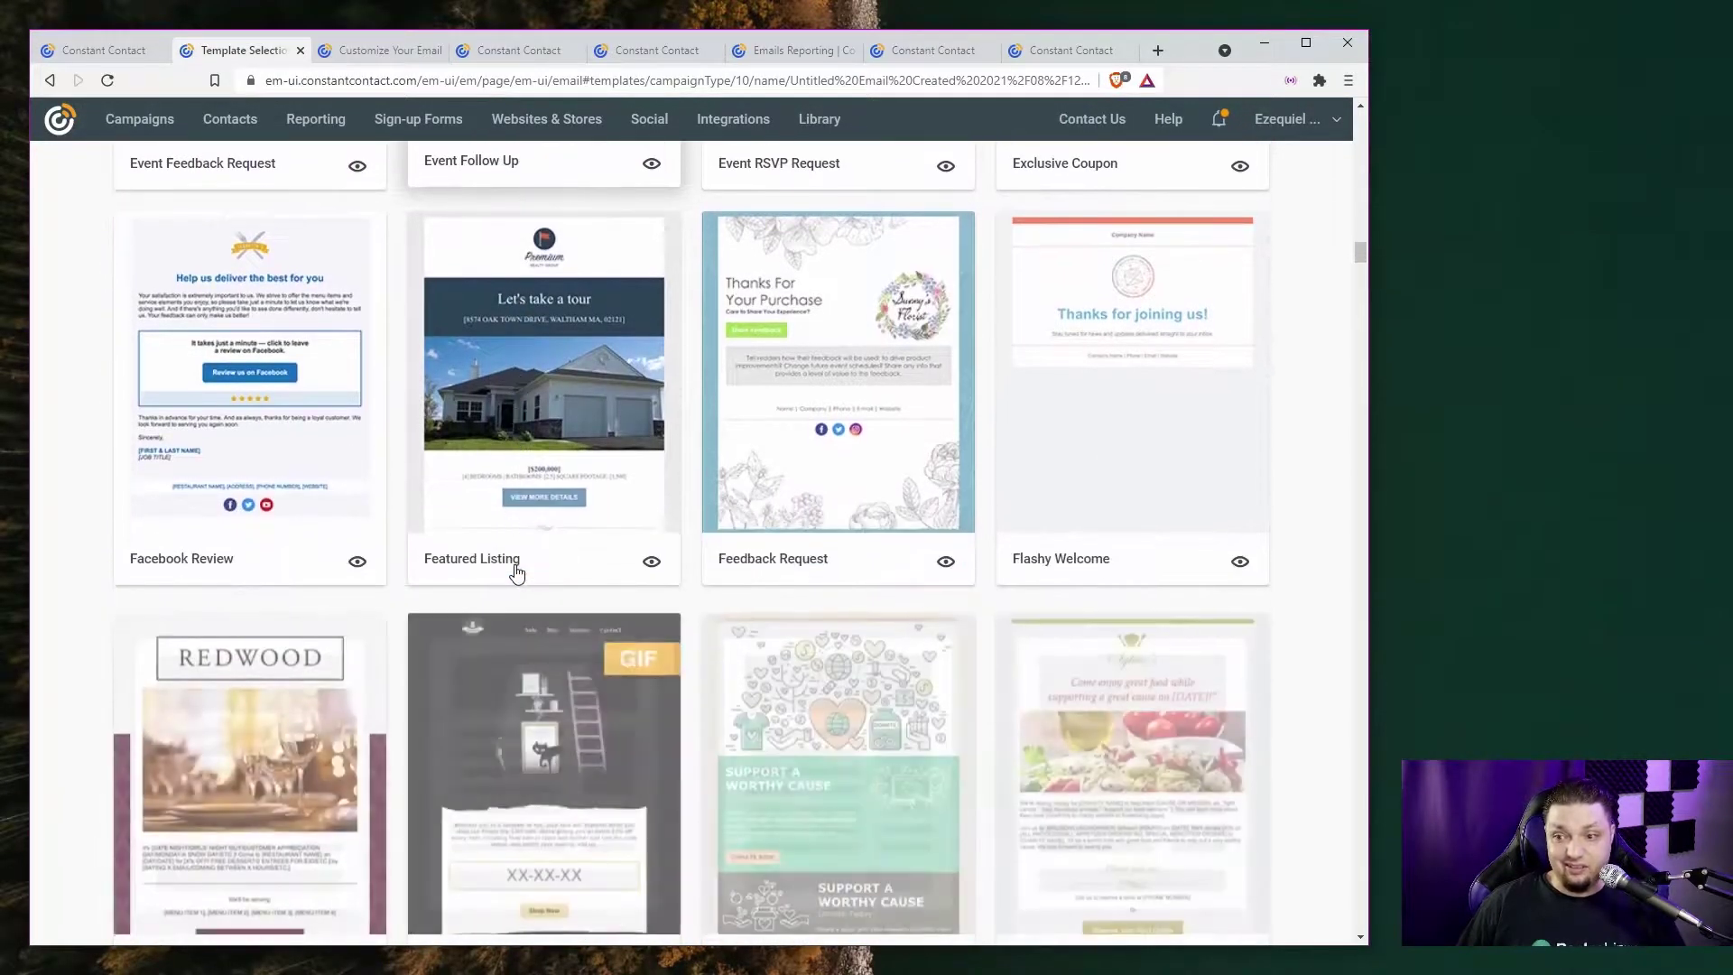
pyautogui.scroll(20, 514, 561)
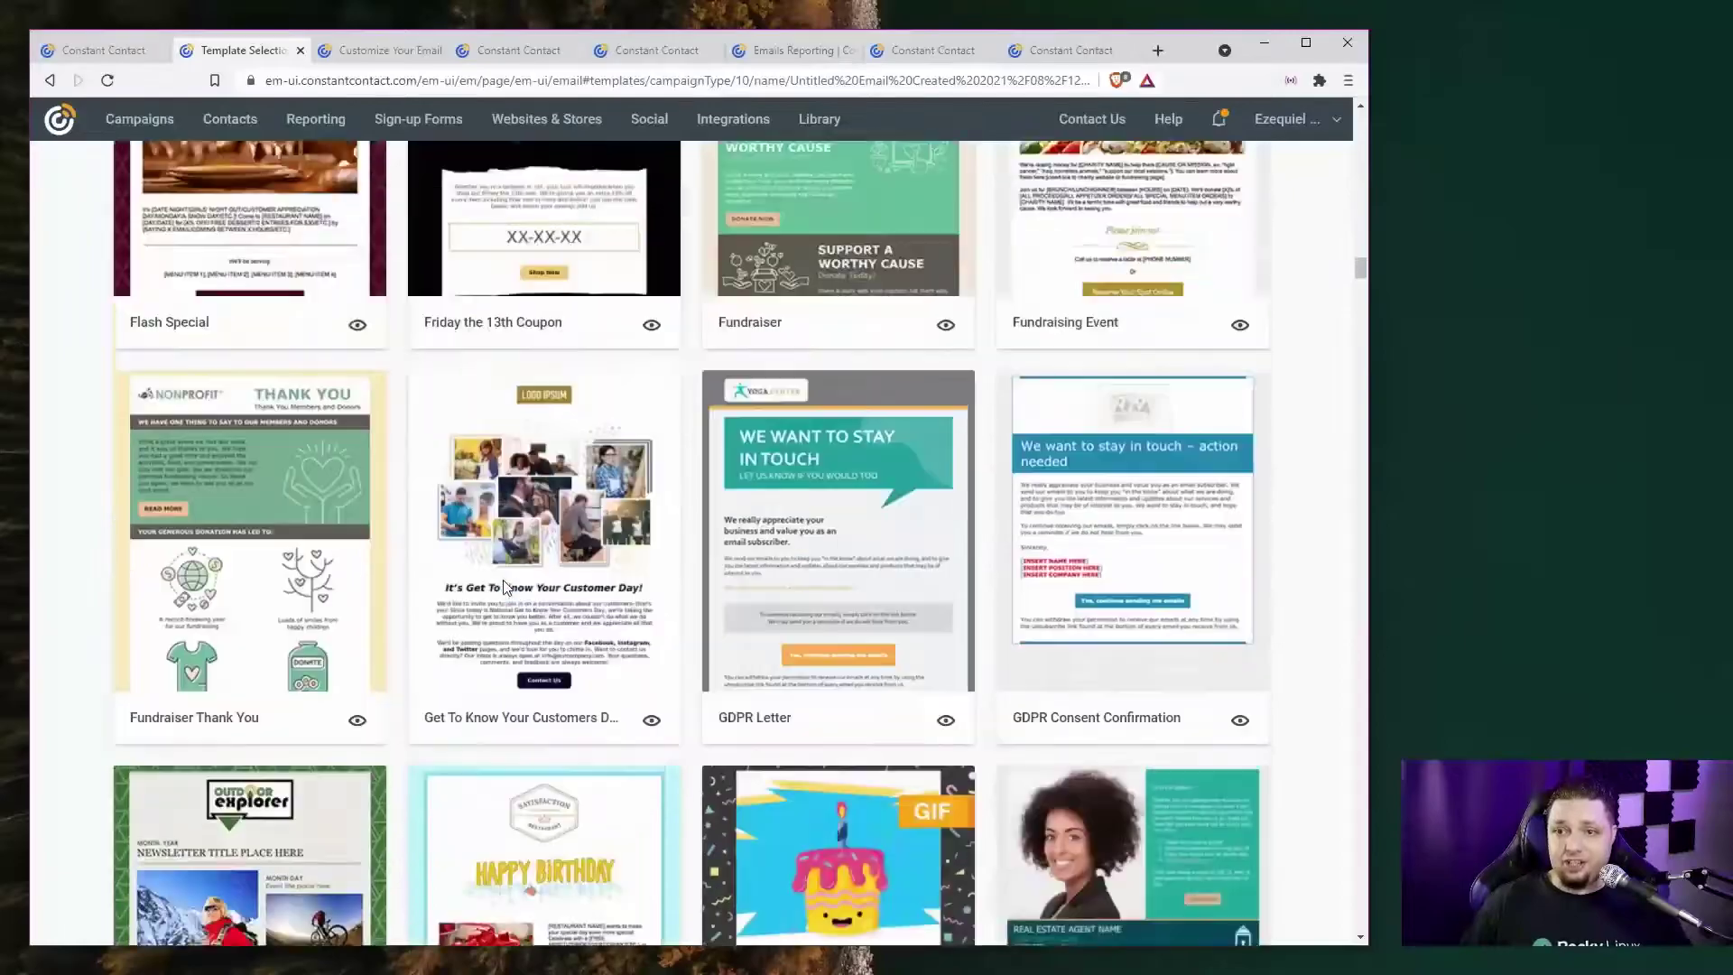
pyautogui.scroll(15, 1342, 387)
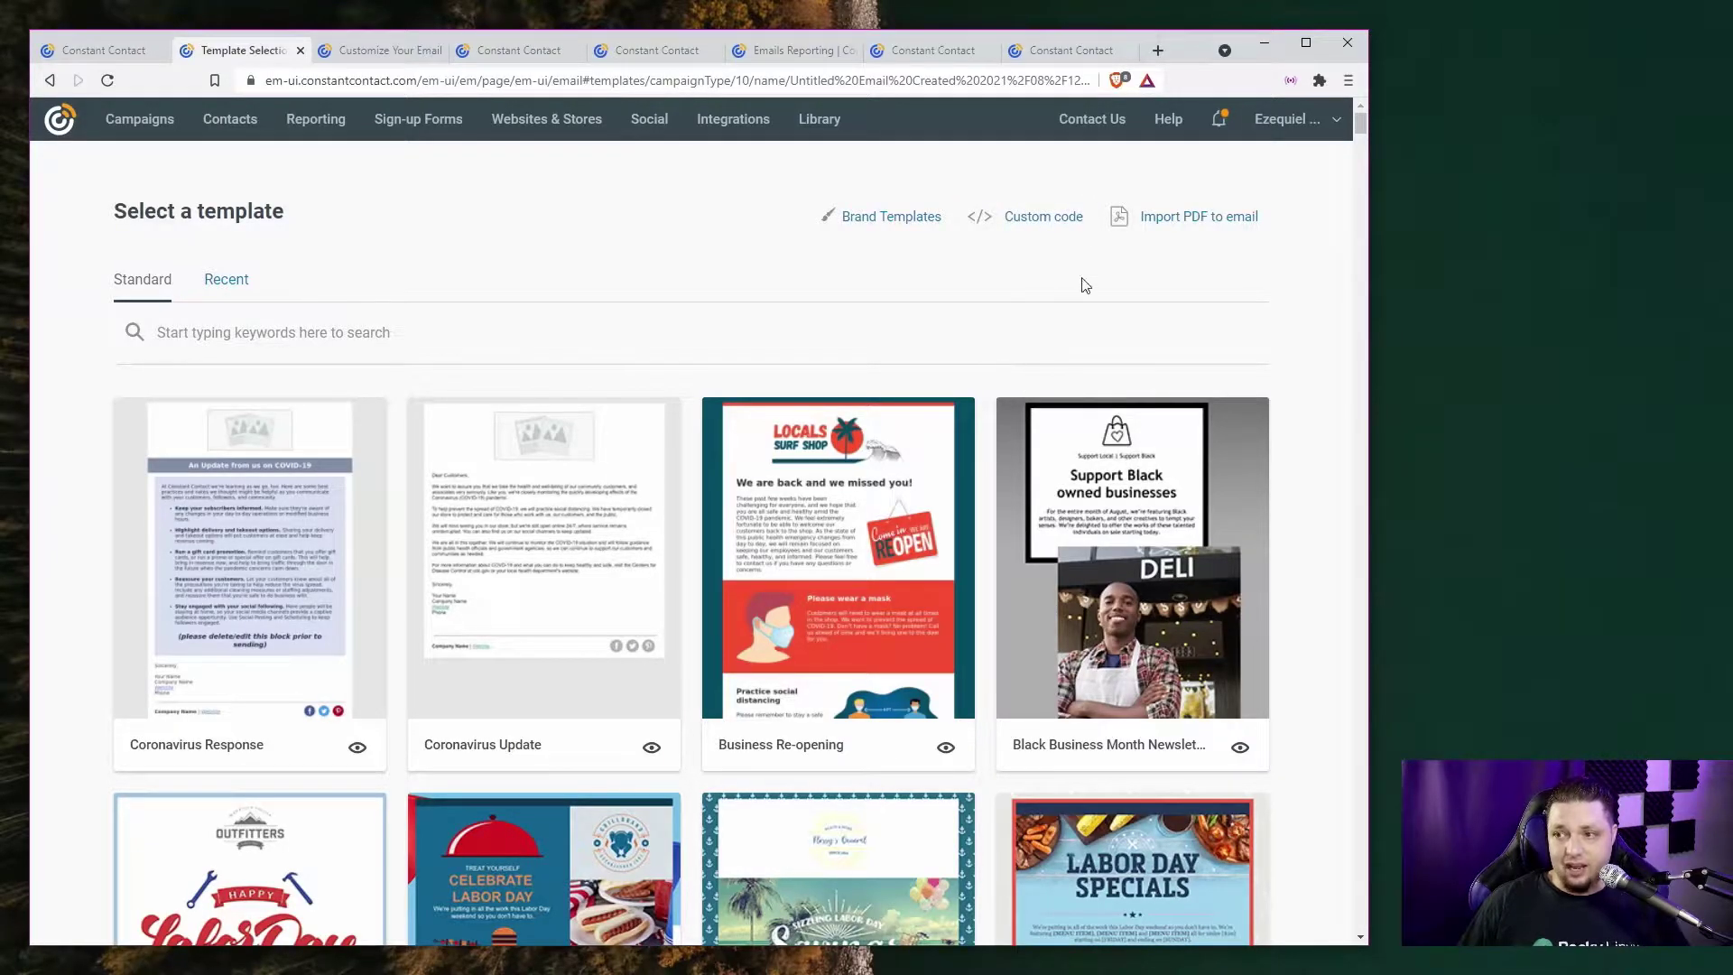
pyautogui.scroll(-15, 1081, 535)
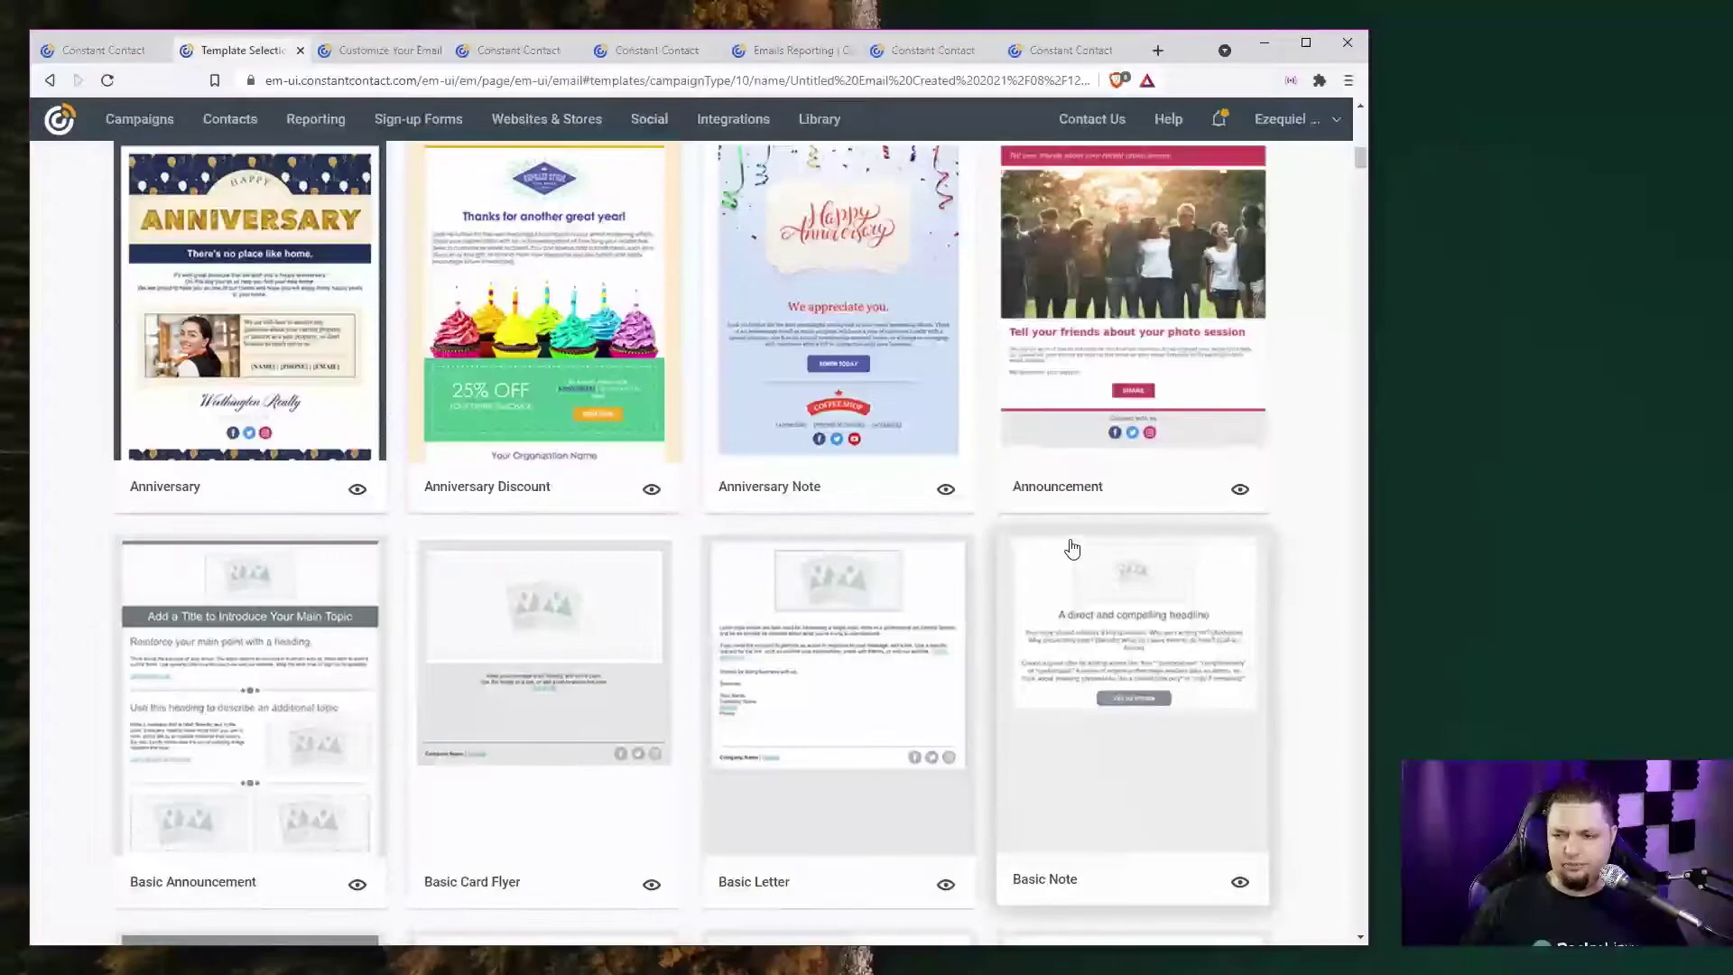
pyautogui.scroll(-2, 1072, 548)
pyautogui.scroll(5, 1069, 549)
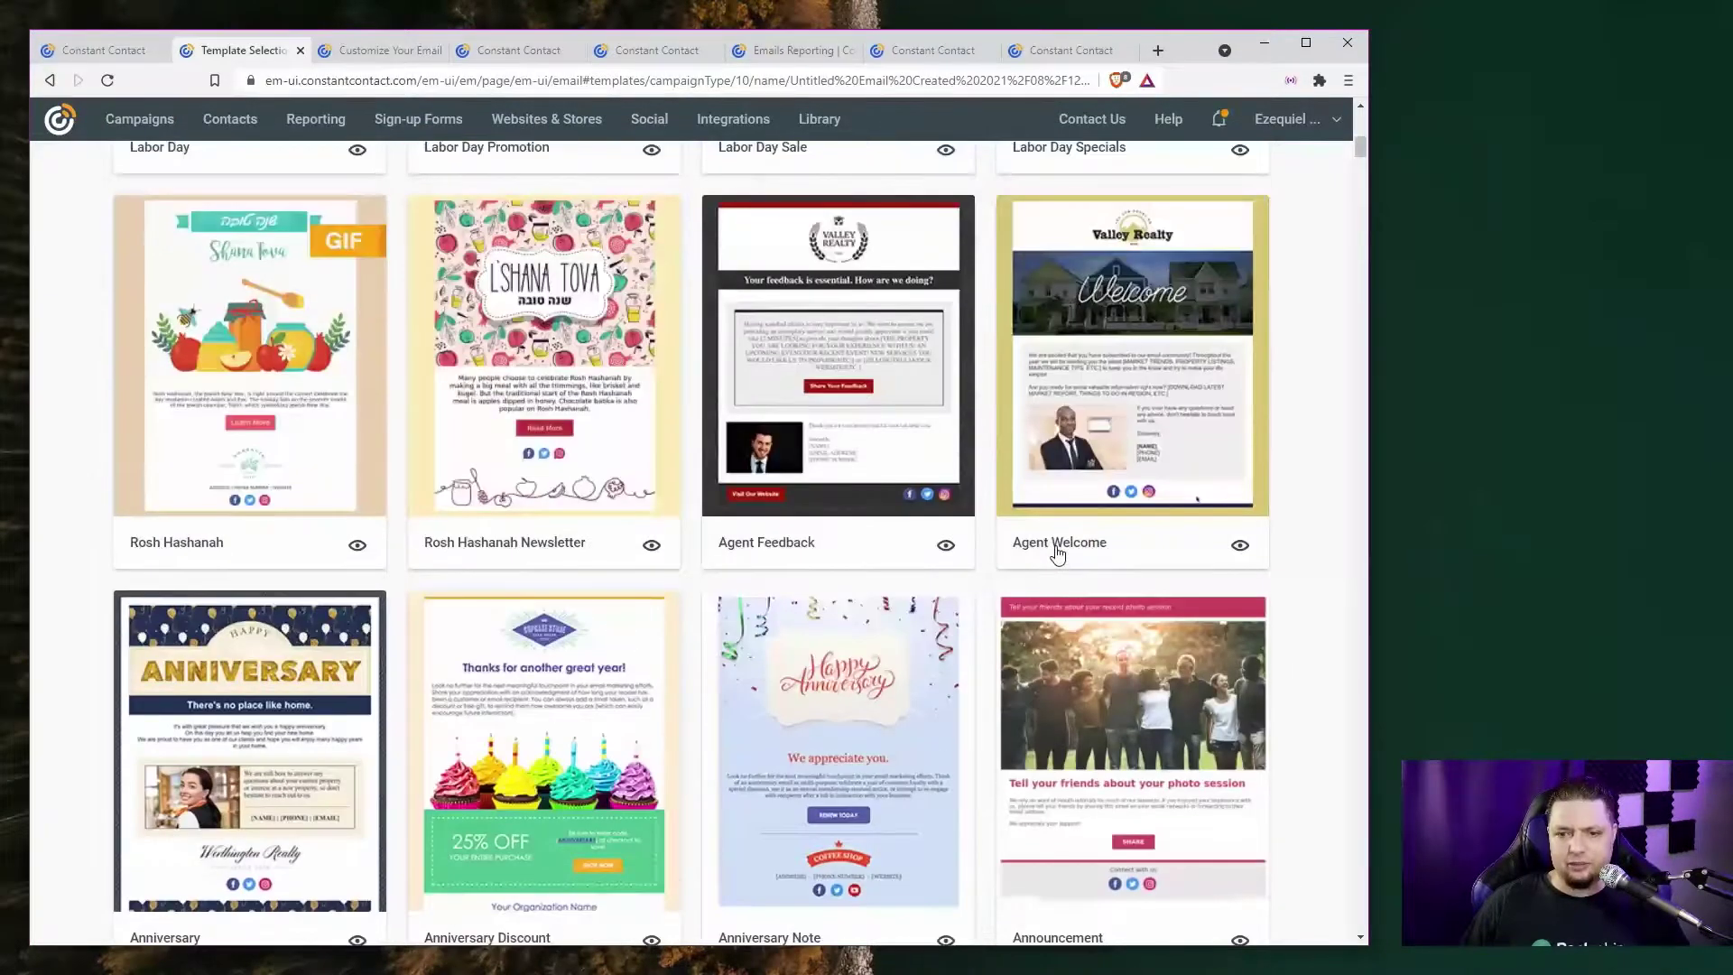
pyautogui.scroll(-20, 1047, 556)
pyautogui.scroll(4, 933, 612)
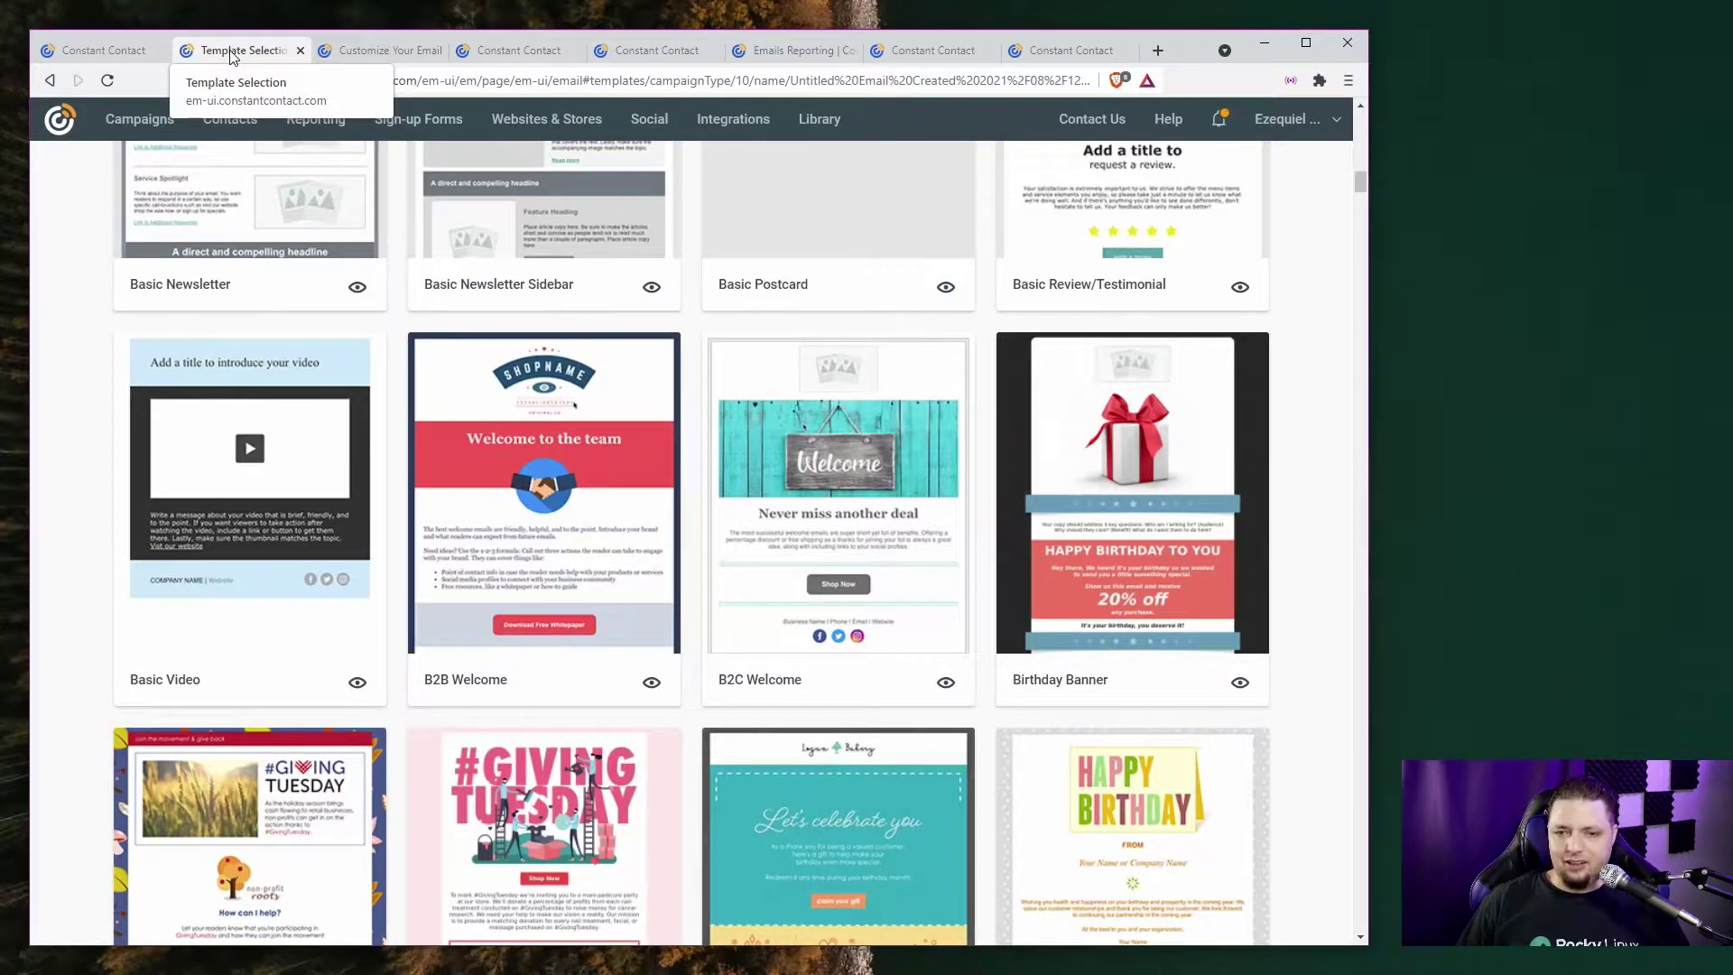
pyautogui.scroll(-4, 560, 505)
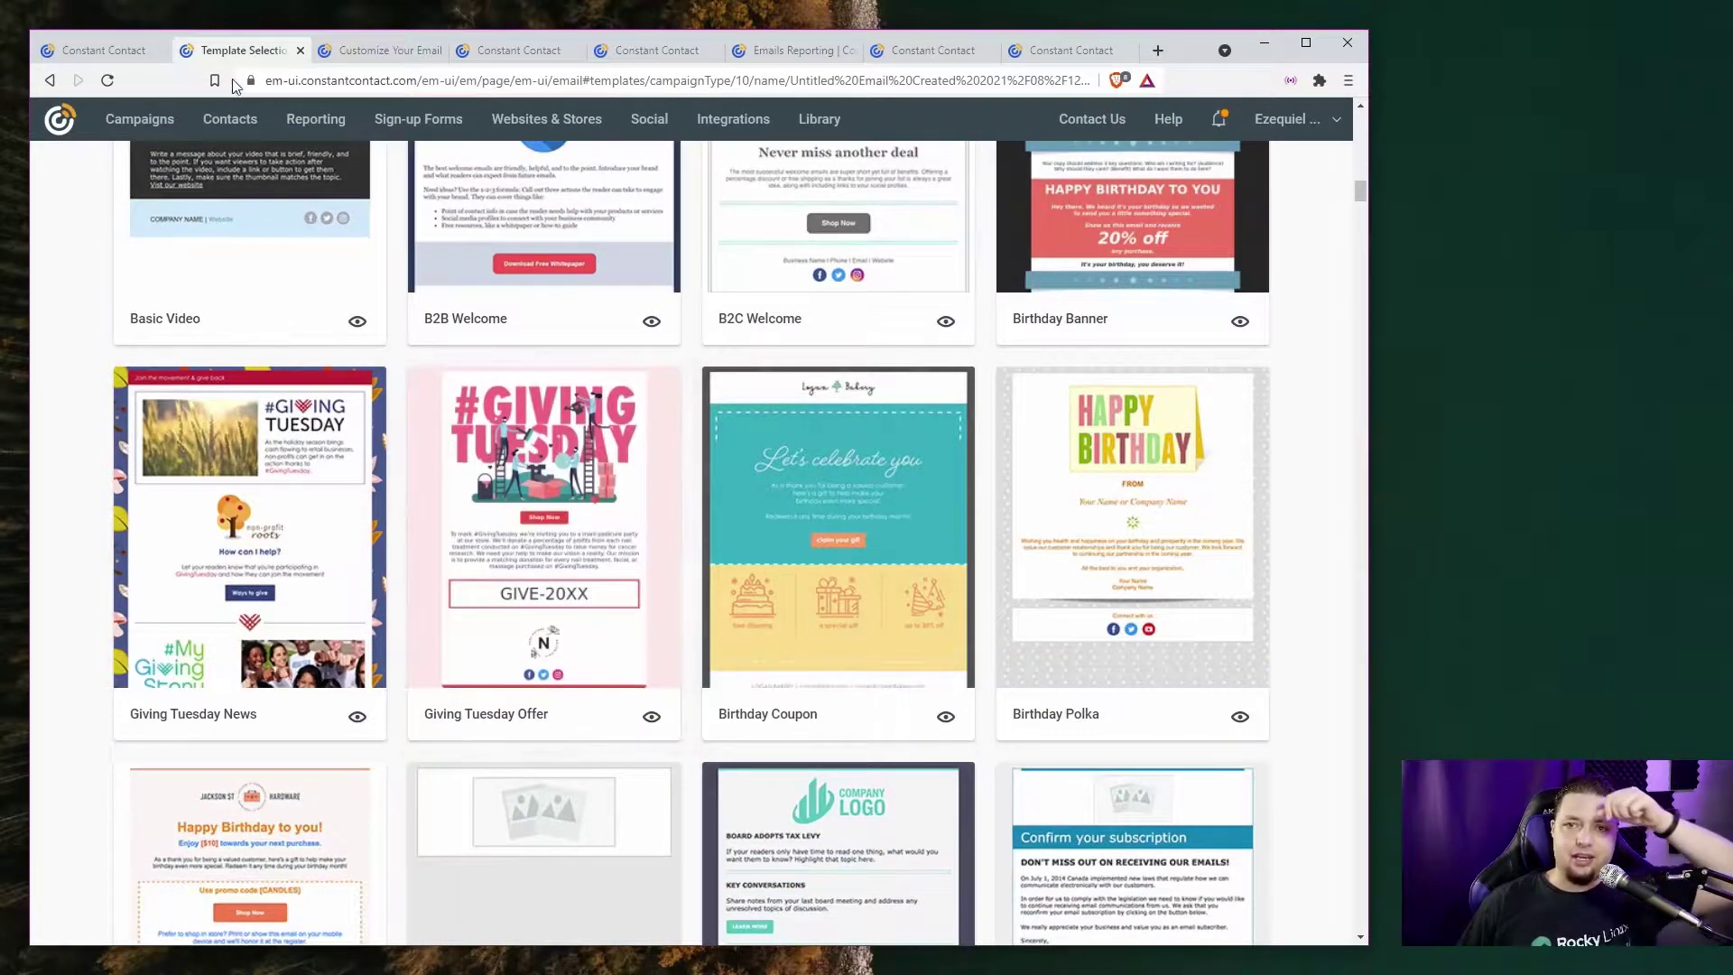
pyautogui.click(301, 49)
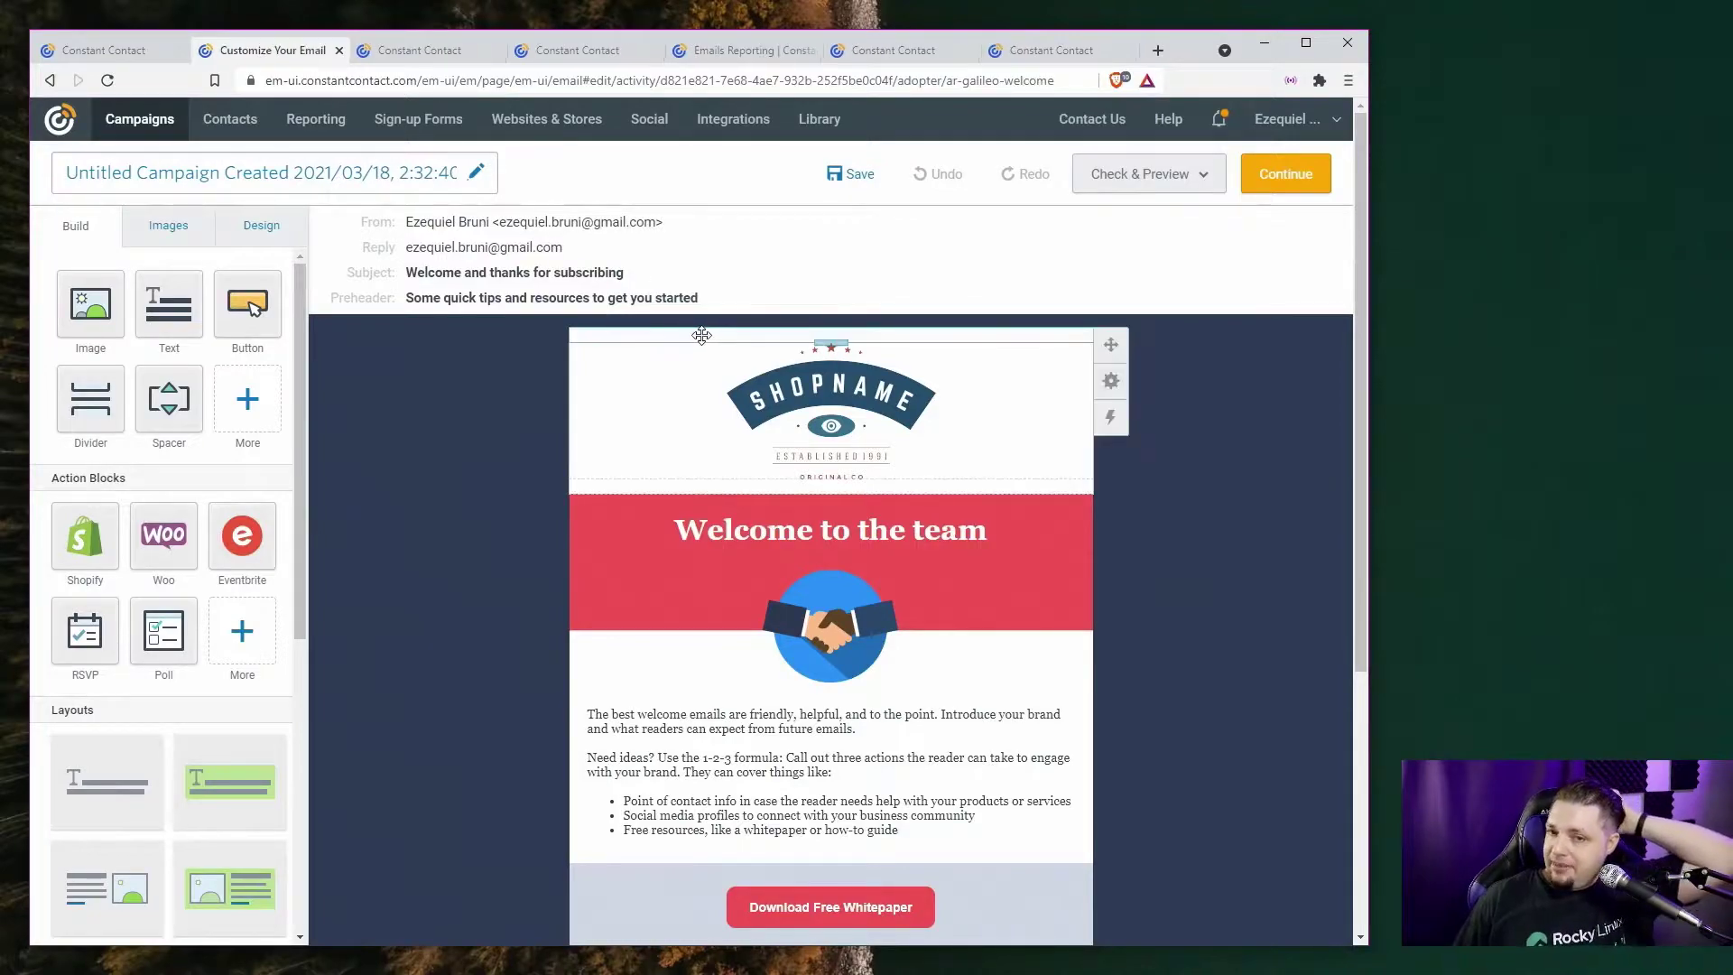
# - Look over the welcome email's background, font and colour design settings
pyautogui.click(274, 236)
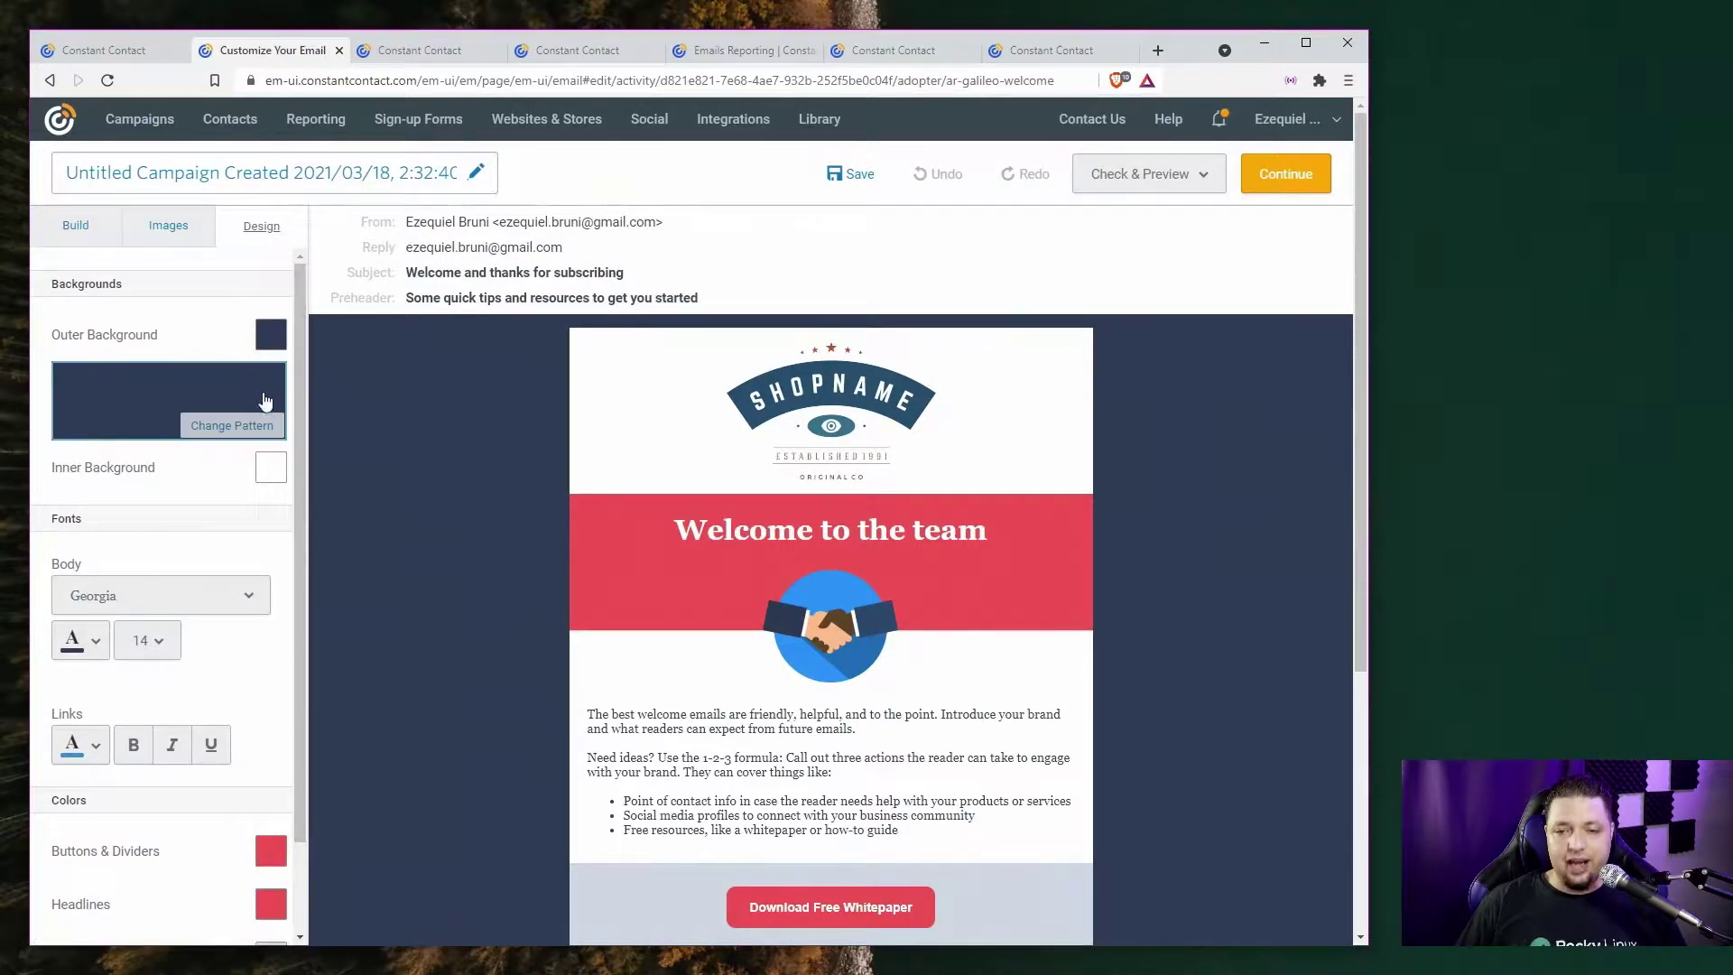
pyautogui.scroll(-1, 262, 413)
pyautogui.scroll(1, 260, 403)
pyautogui.scroll(-1, 260, 403)
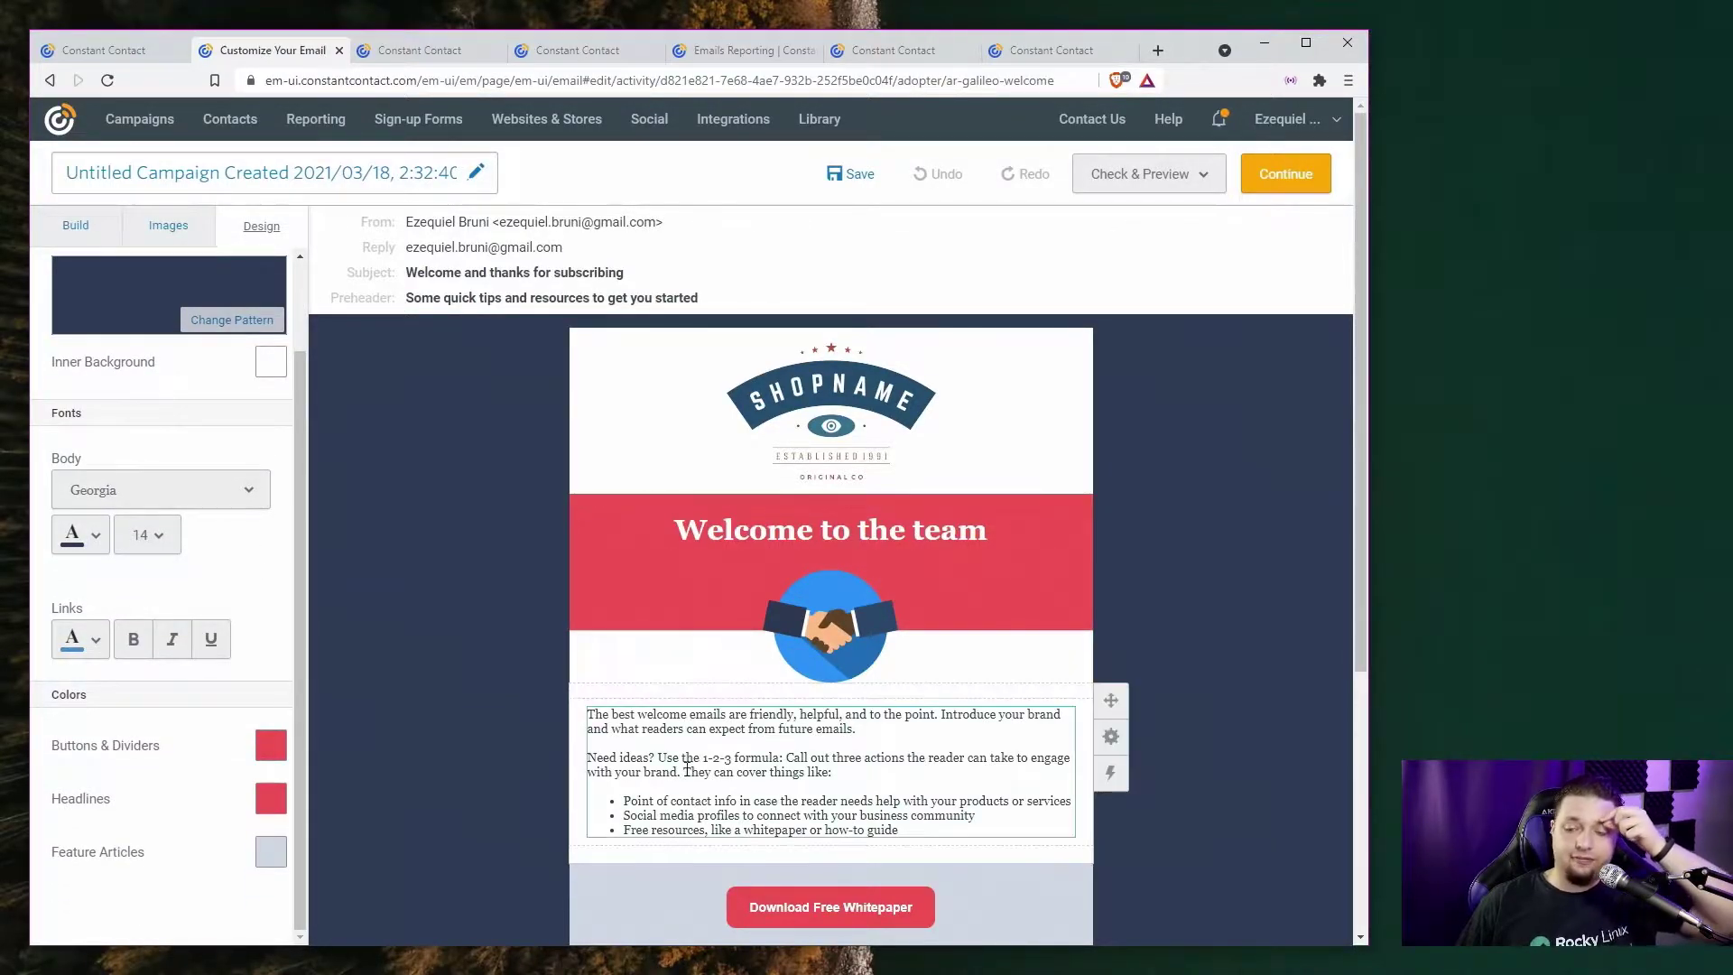
pyautogui.scroll(-1, 448, 735)
pyautogui.scroll(-2, 181, 695)
pyautogui.scroll(4, 208, 632)
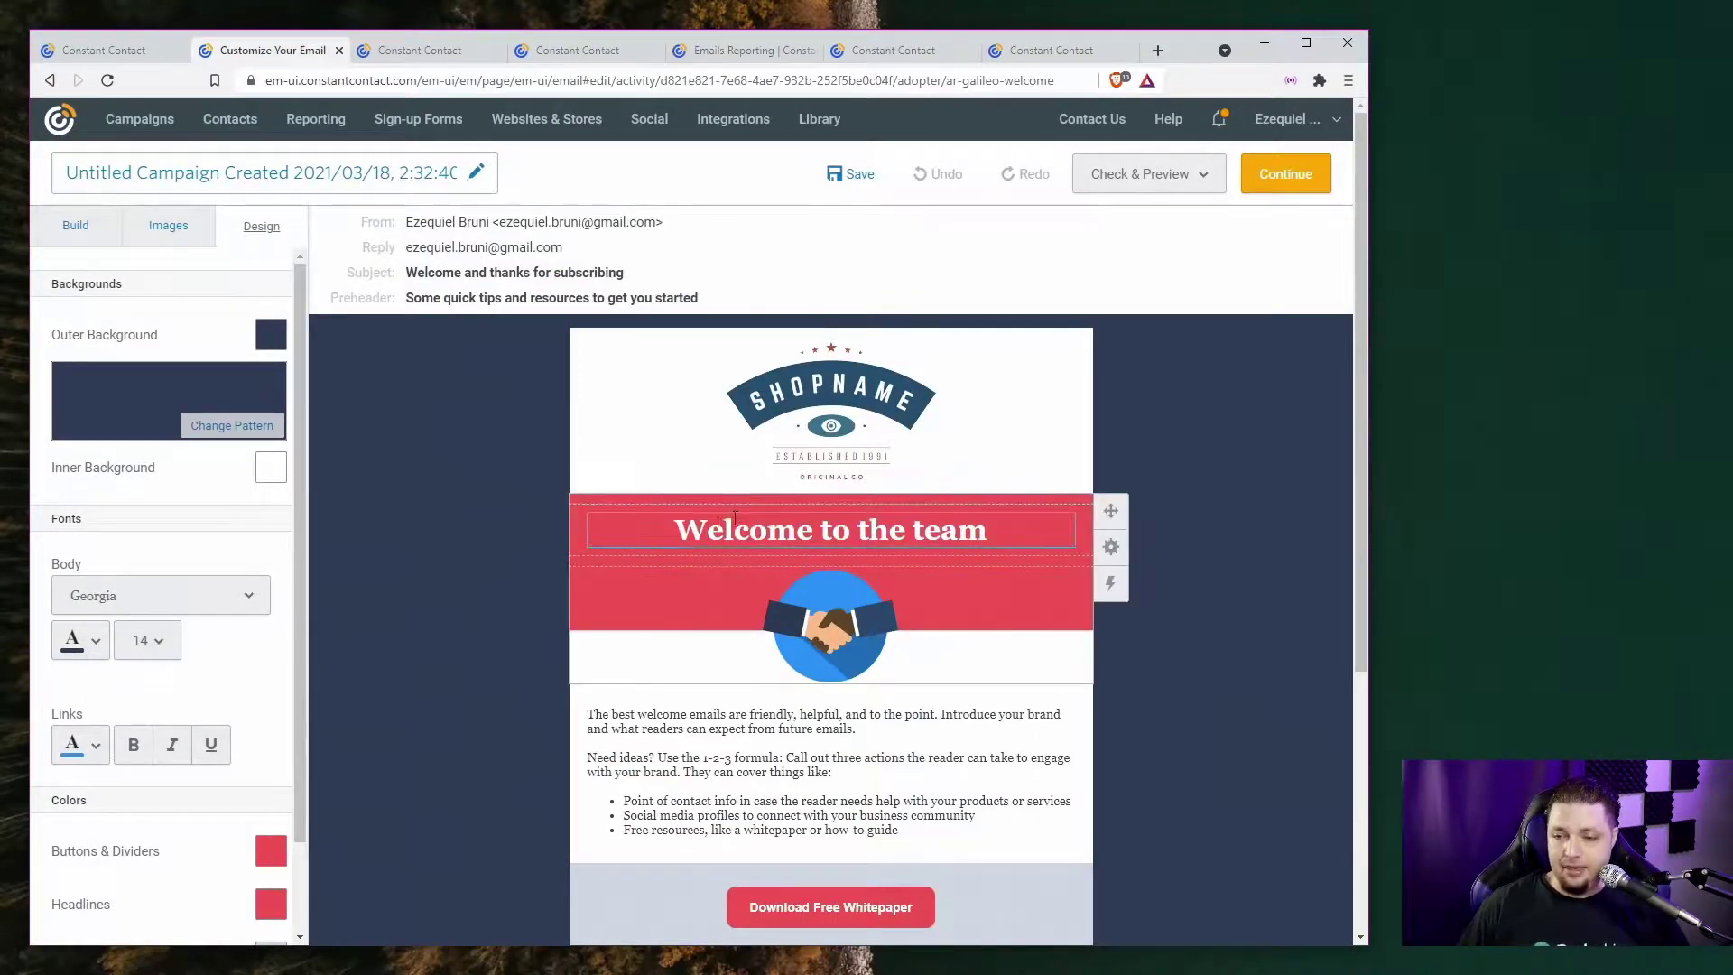
# - Place a black-and-white cat photo from the image library above the email's body text
pyautogui.click(150, 231)
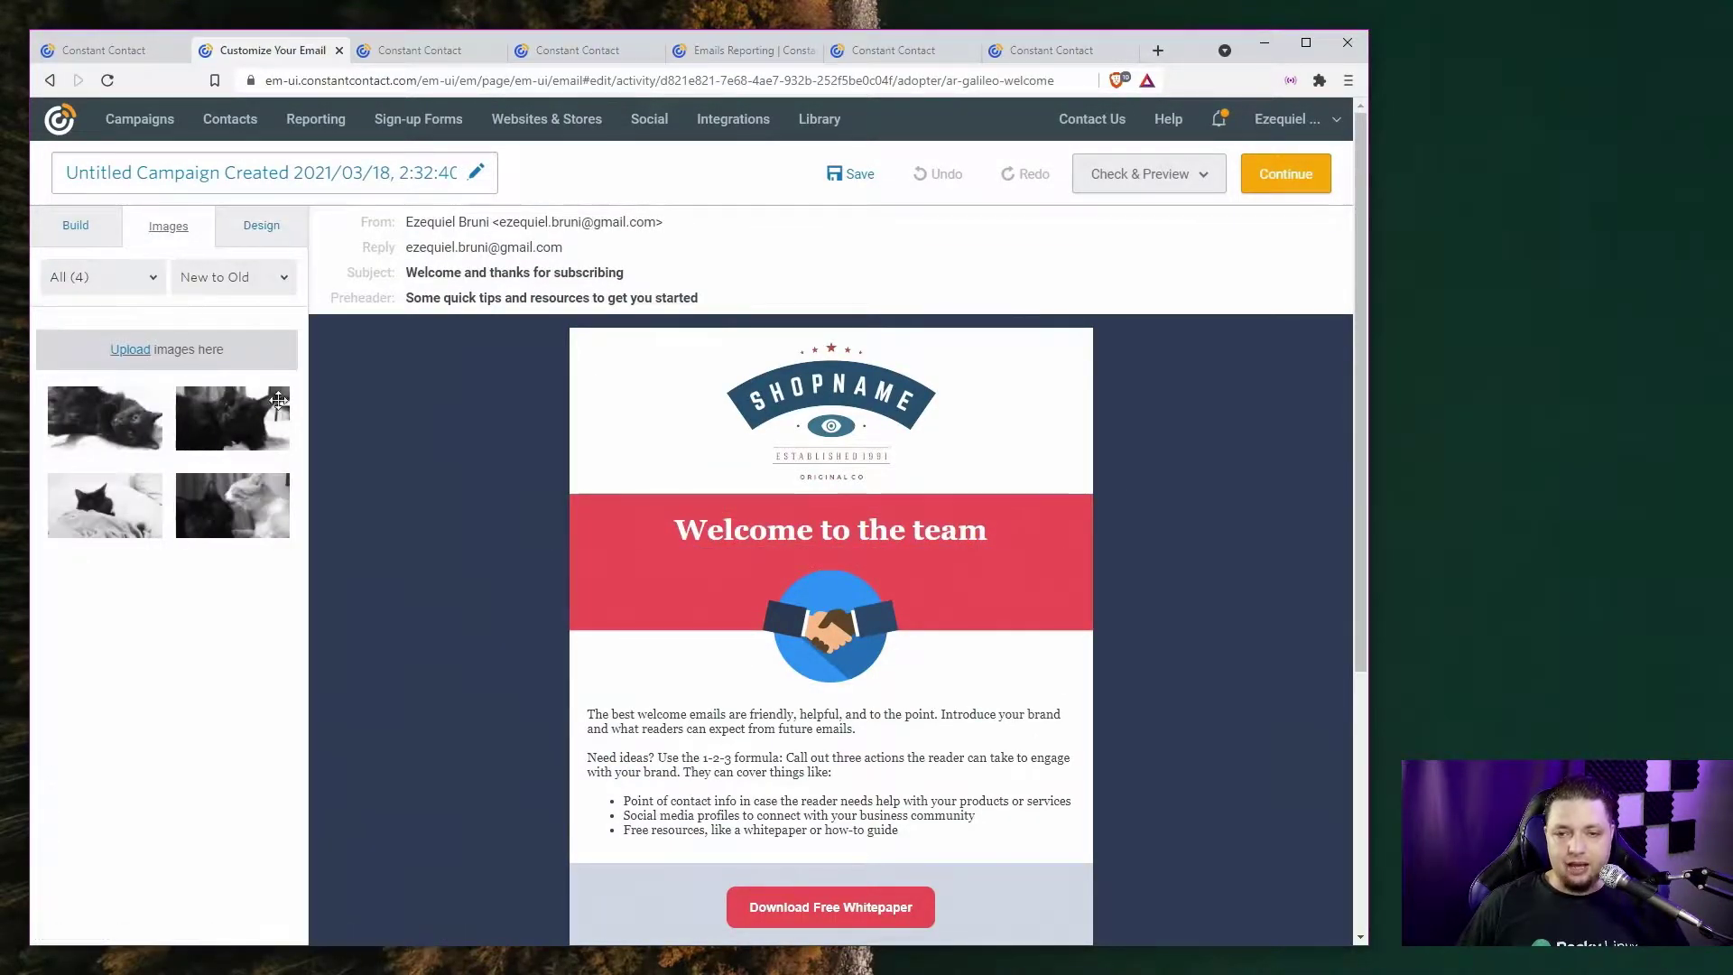
pyautogui.moveTo(289, 424); pyautogui.dragTo(838, 695)
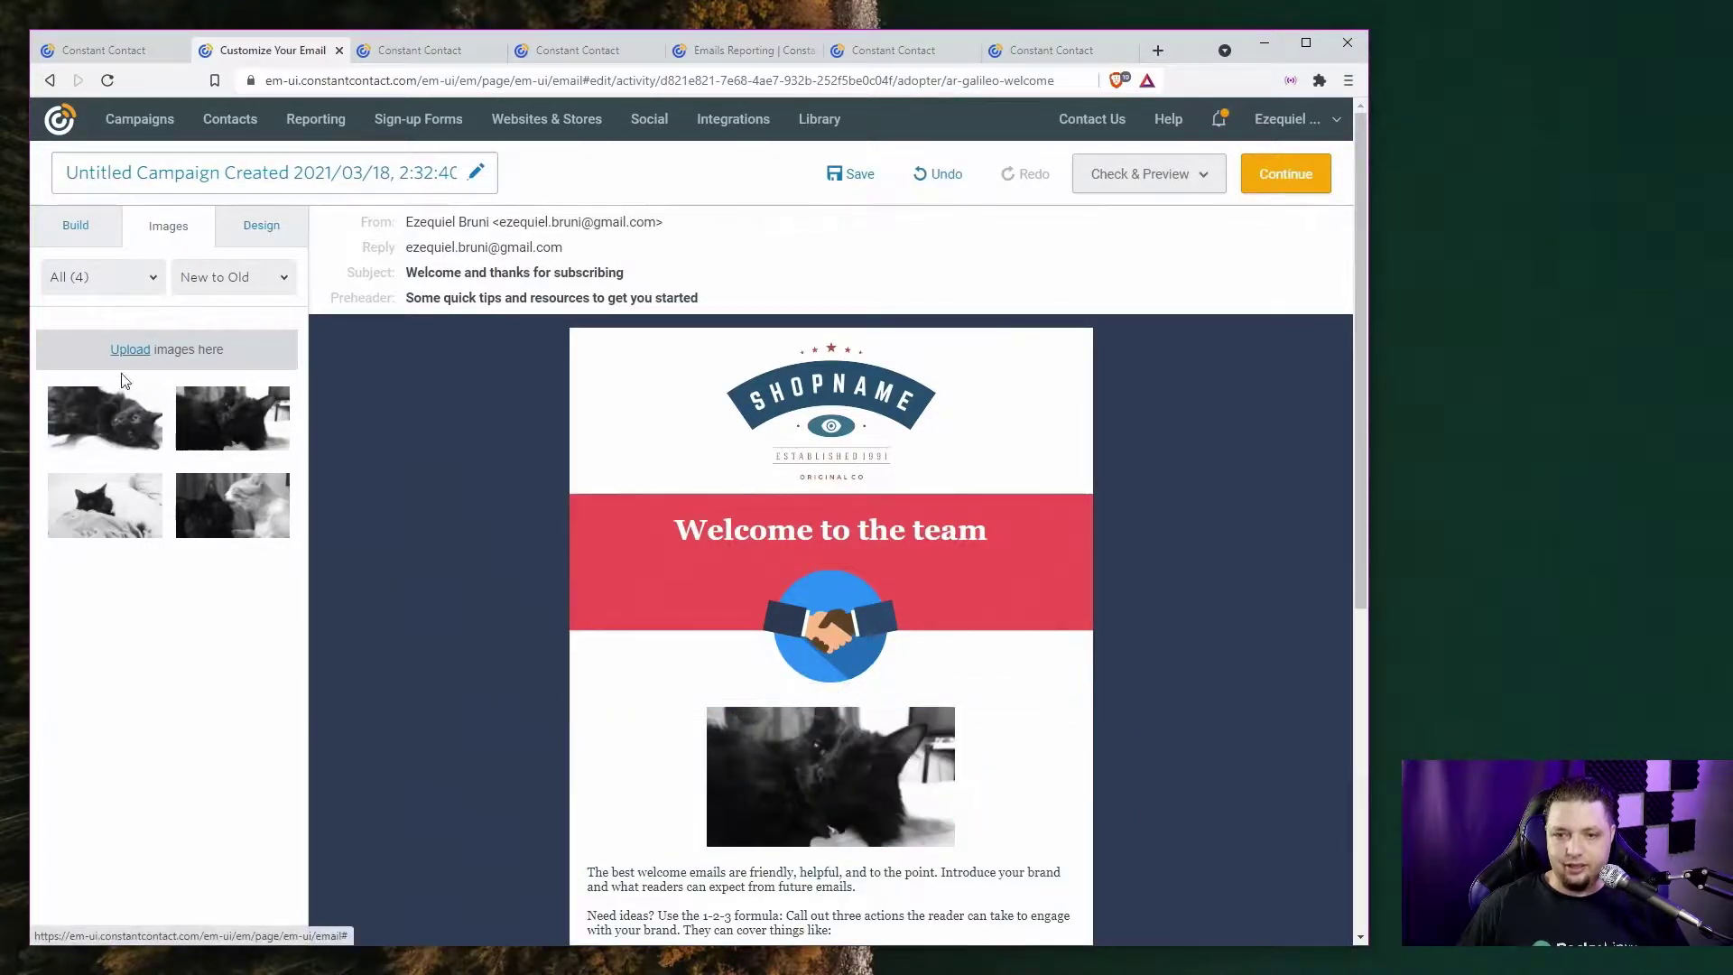
pyautogui.click(85, 231)
# - Add a Text block and a two-column image-and-text layout to the welcome email body
pyautogui.scroll(-5, 187, 440)
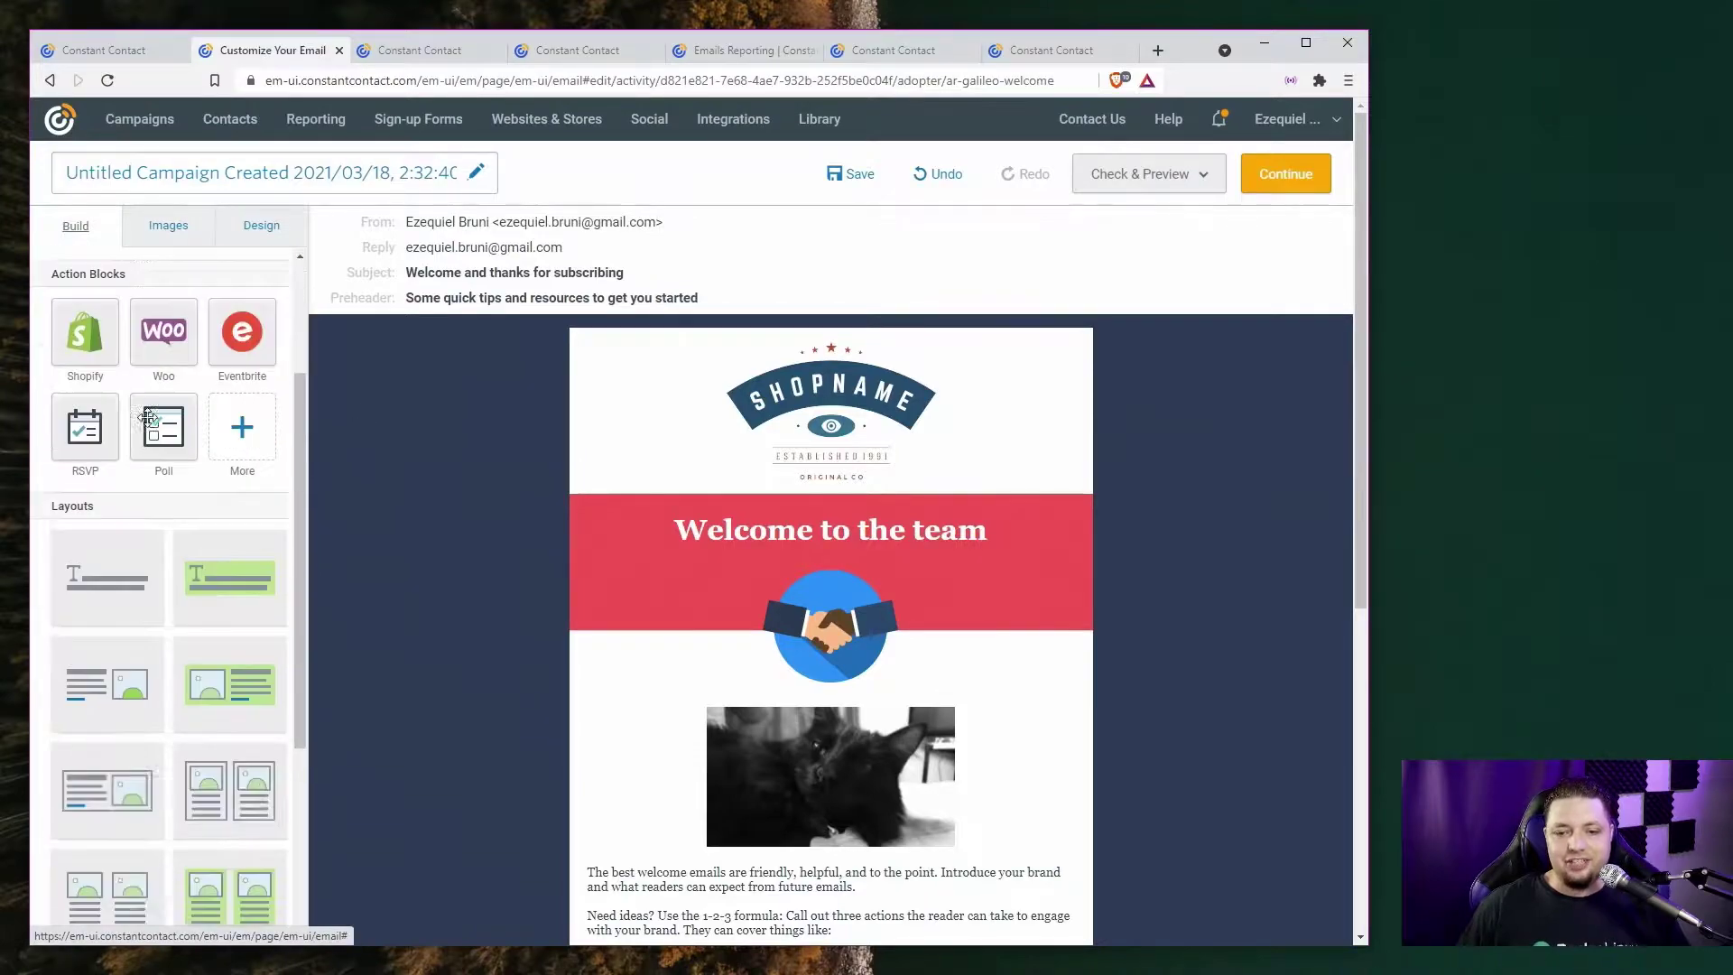
pyautogui.scroll(5, 132, 430)
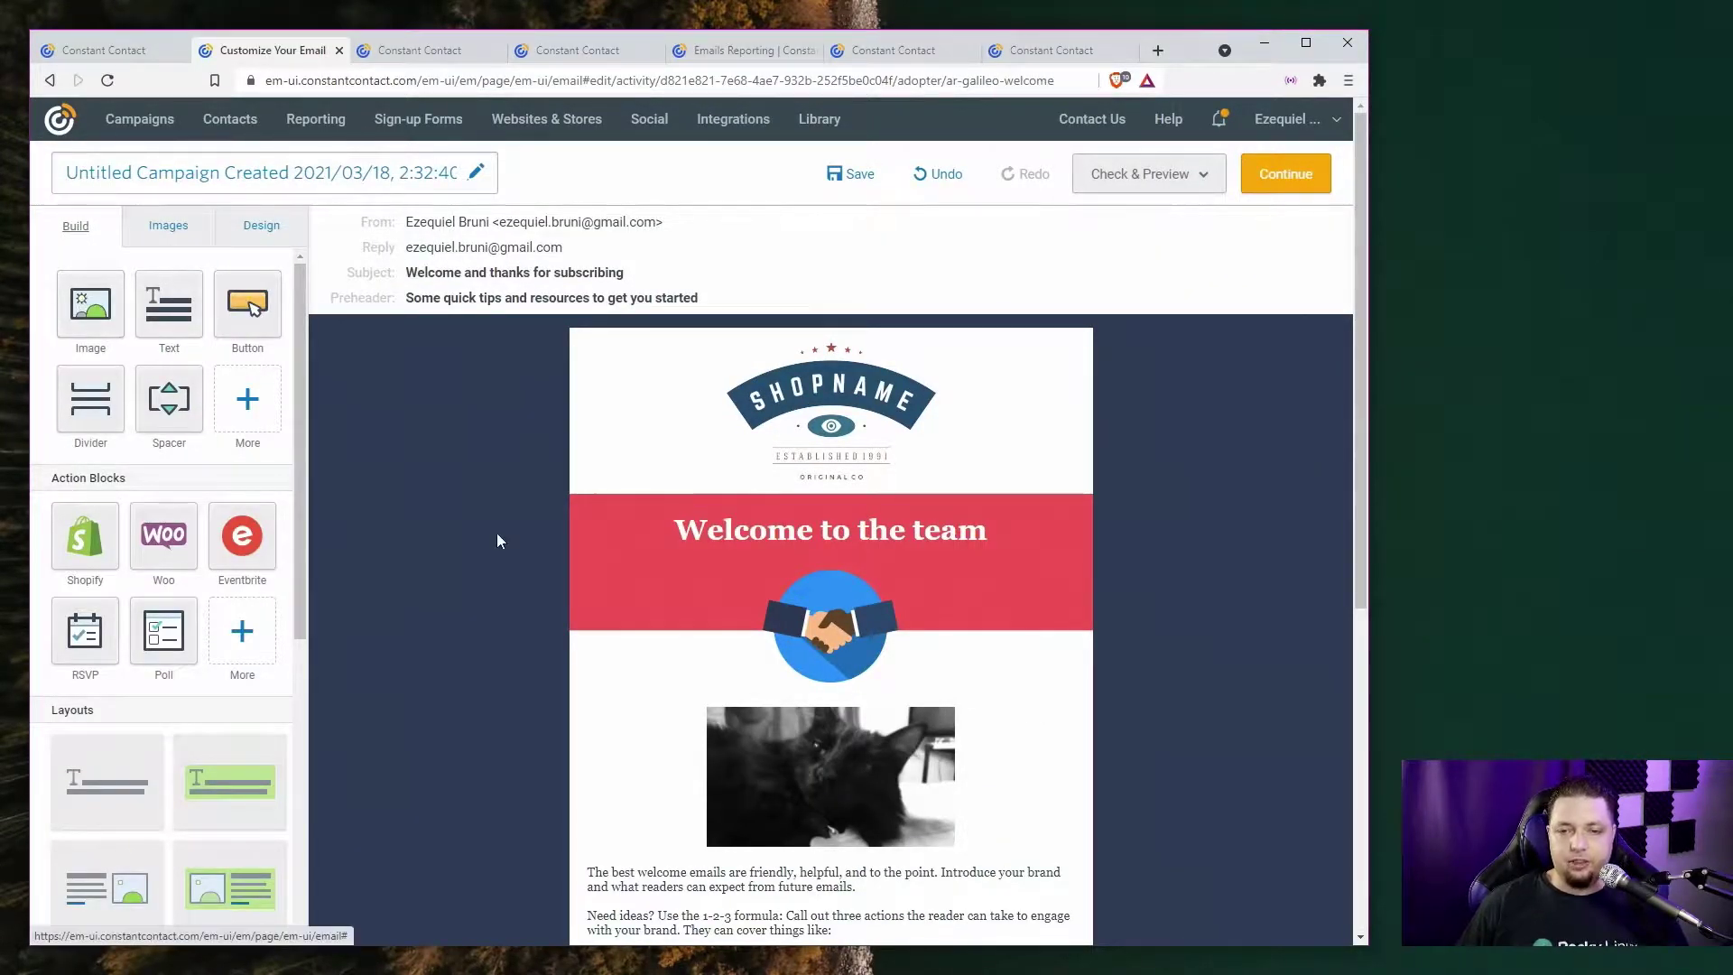
pyautogui.scroll(-3, 573, 573)
pyautogui.moveTo(169, 298); pyautogui.dragTo(828, 637)
pyautogui.scroll(-5, 202, 650)
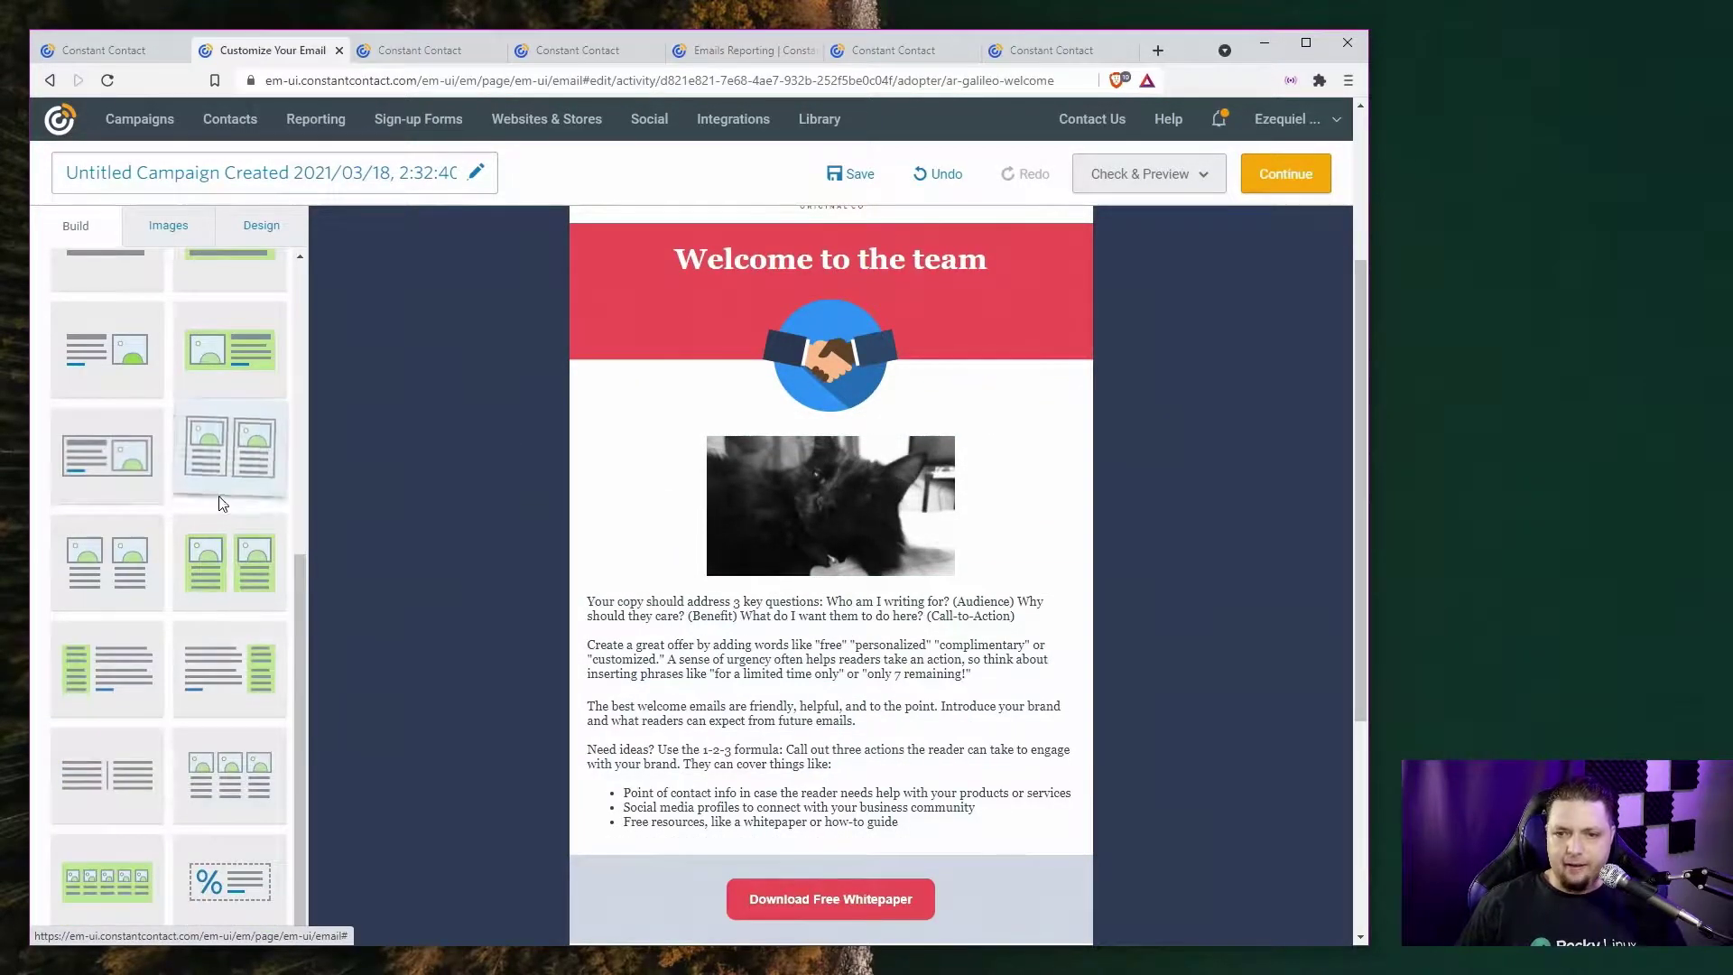
pyautogui.moveTo(220, 503); pyautogui.dragTo(811, 656)
# - Insert a Feature Heading block and a text-and-image layout above the Download Free Whitepaper button
pyautogui.scroll(-2, 776, 623)
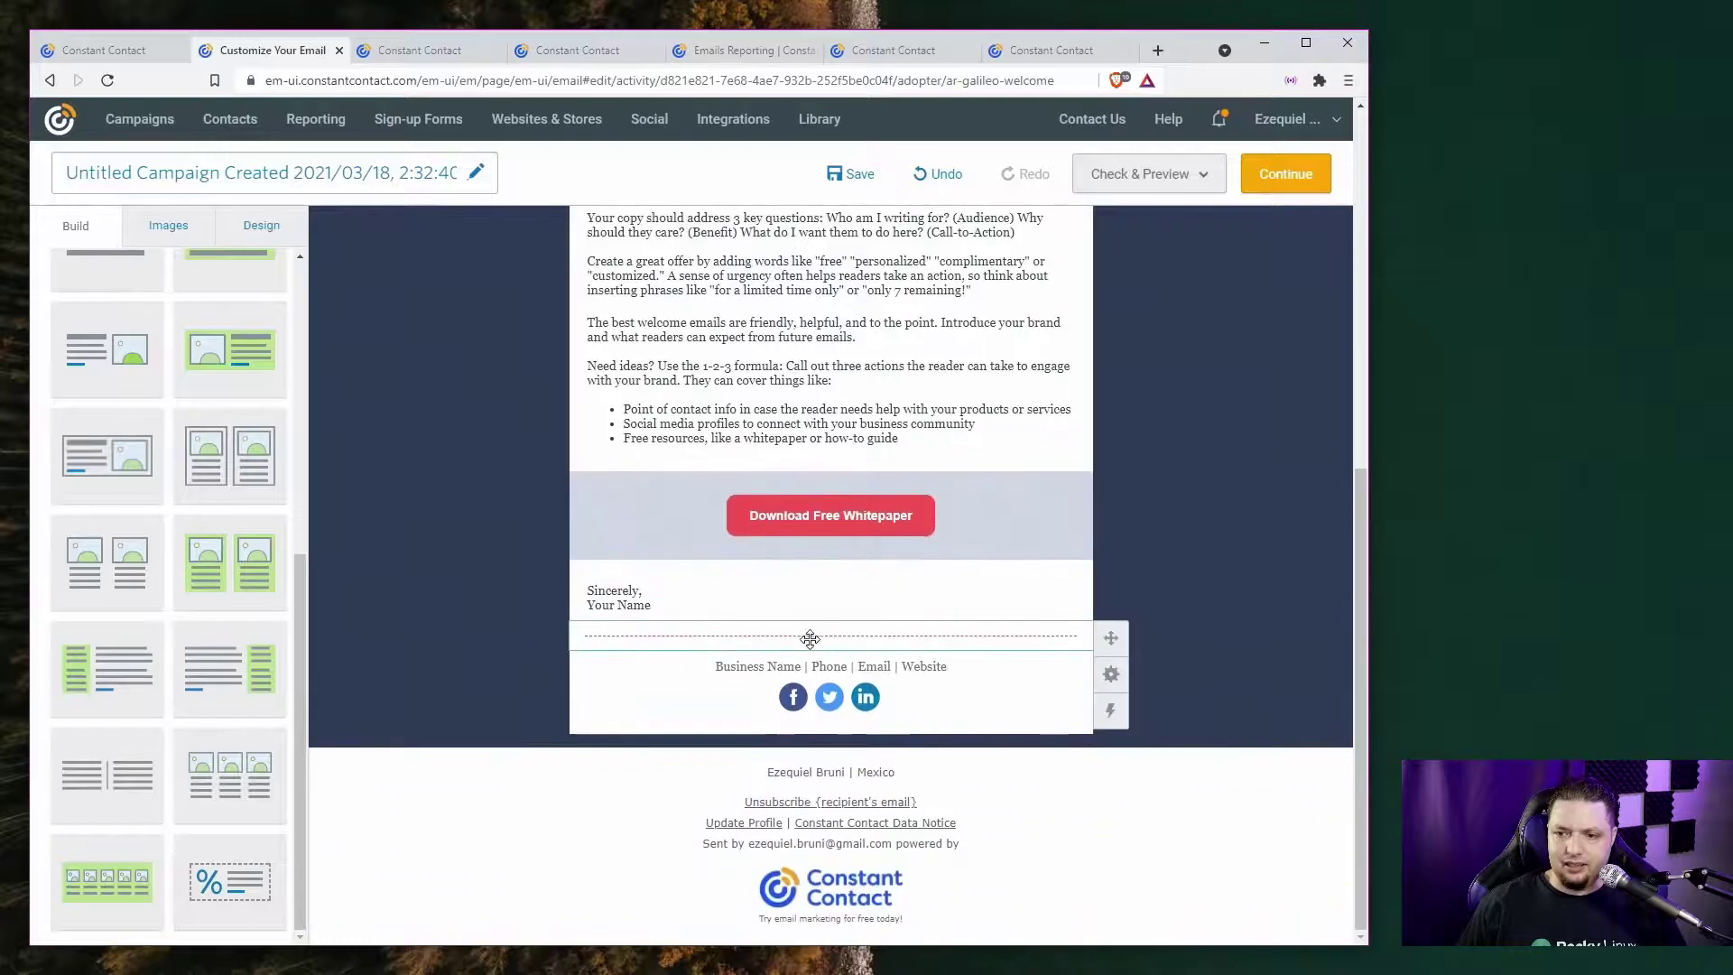
pyautogui.click(731, 460)
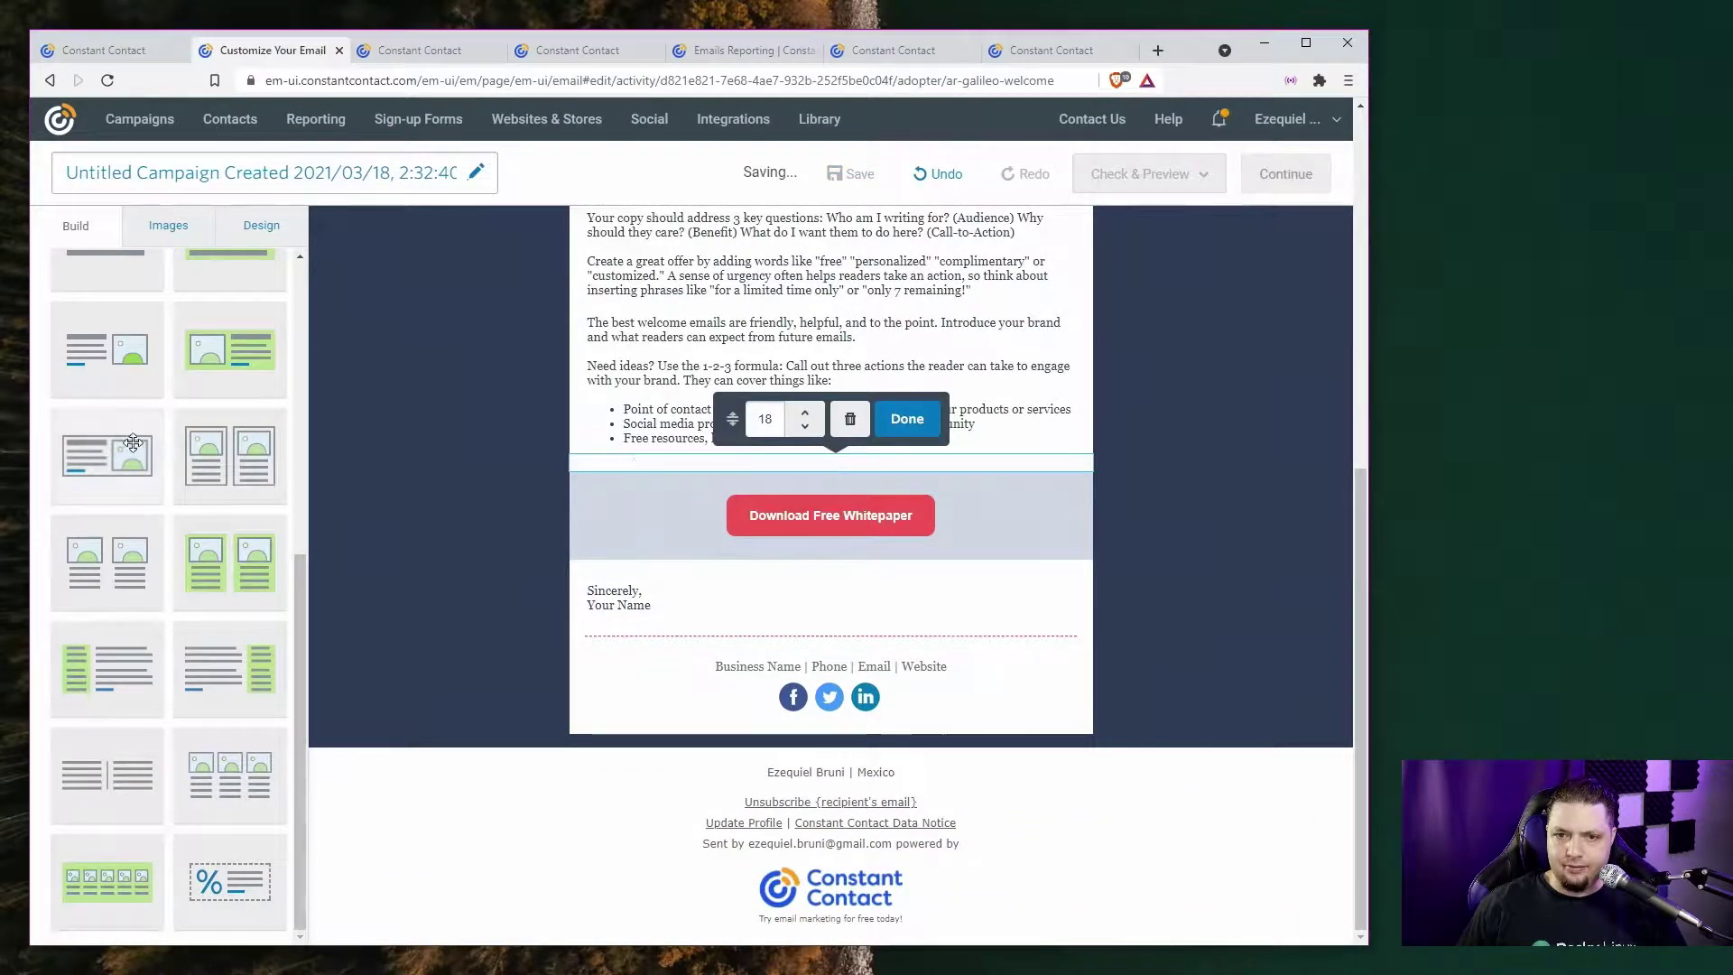
pyautogui.moveTo(134, 442); pyautogui.dragTo(804, 456)
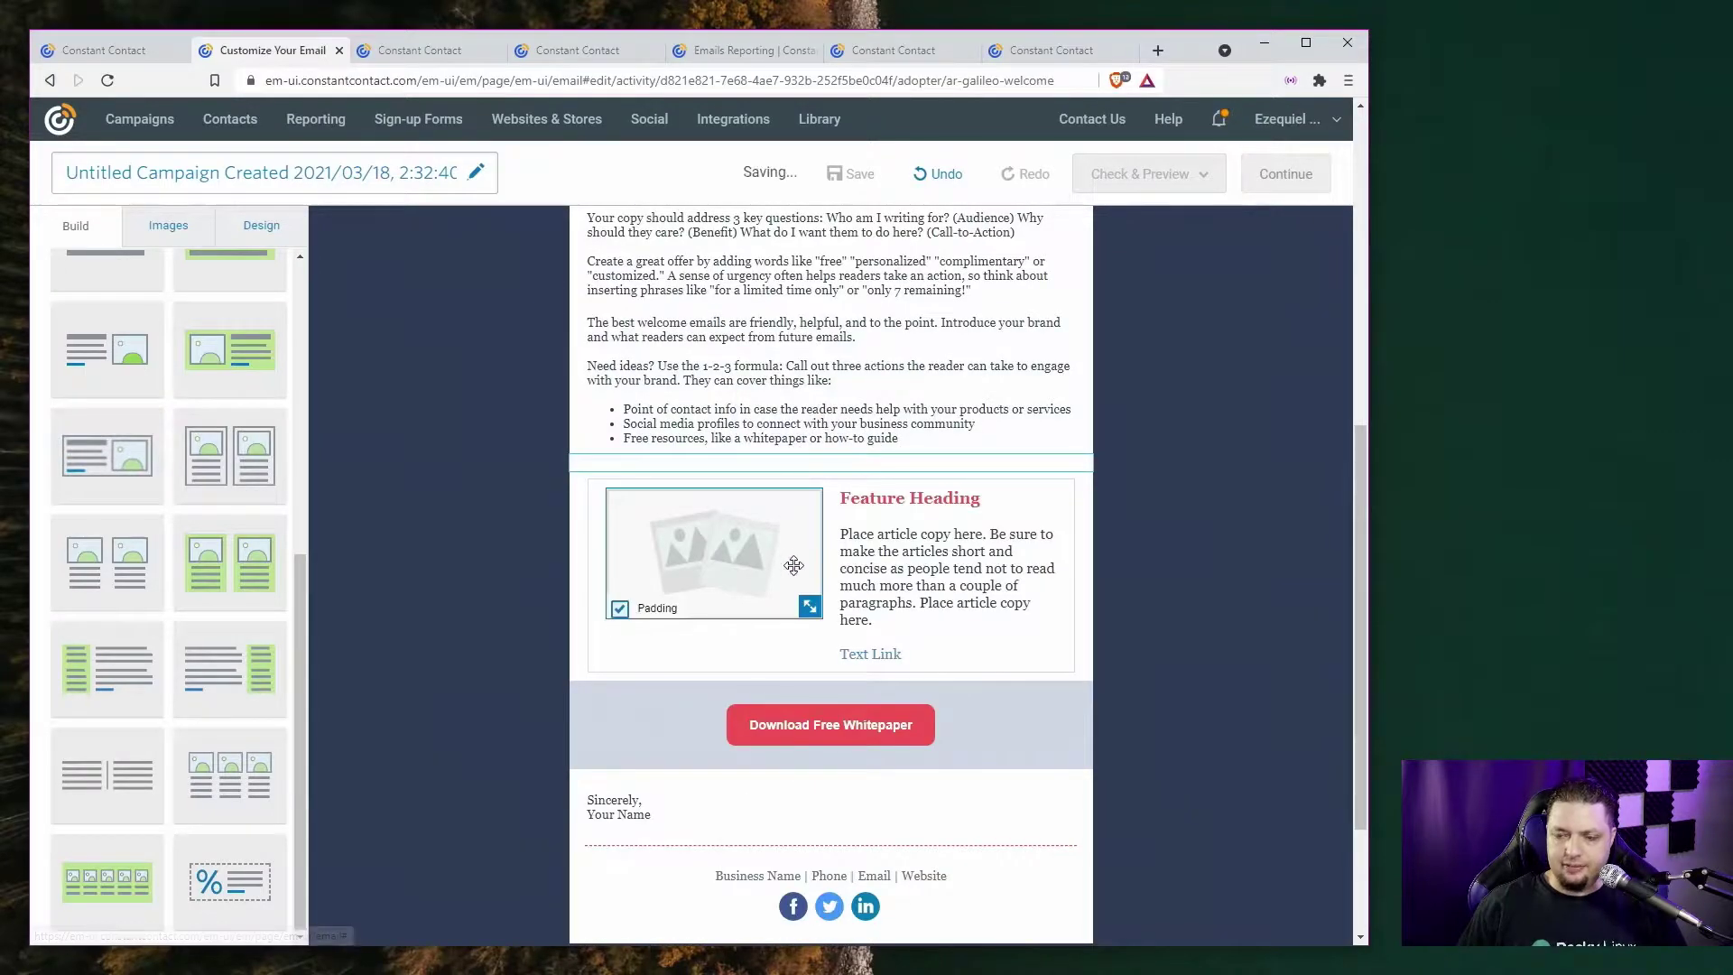
pyautogui.moveTo(104, 679); pyautogui.dragTo(888, 498)
pyautogui.scroll(-3, 963, 573)
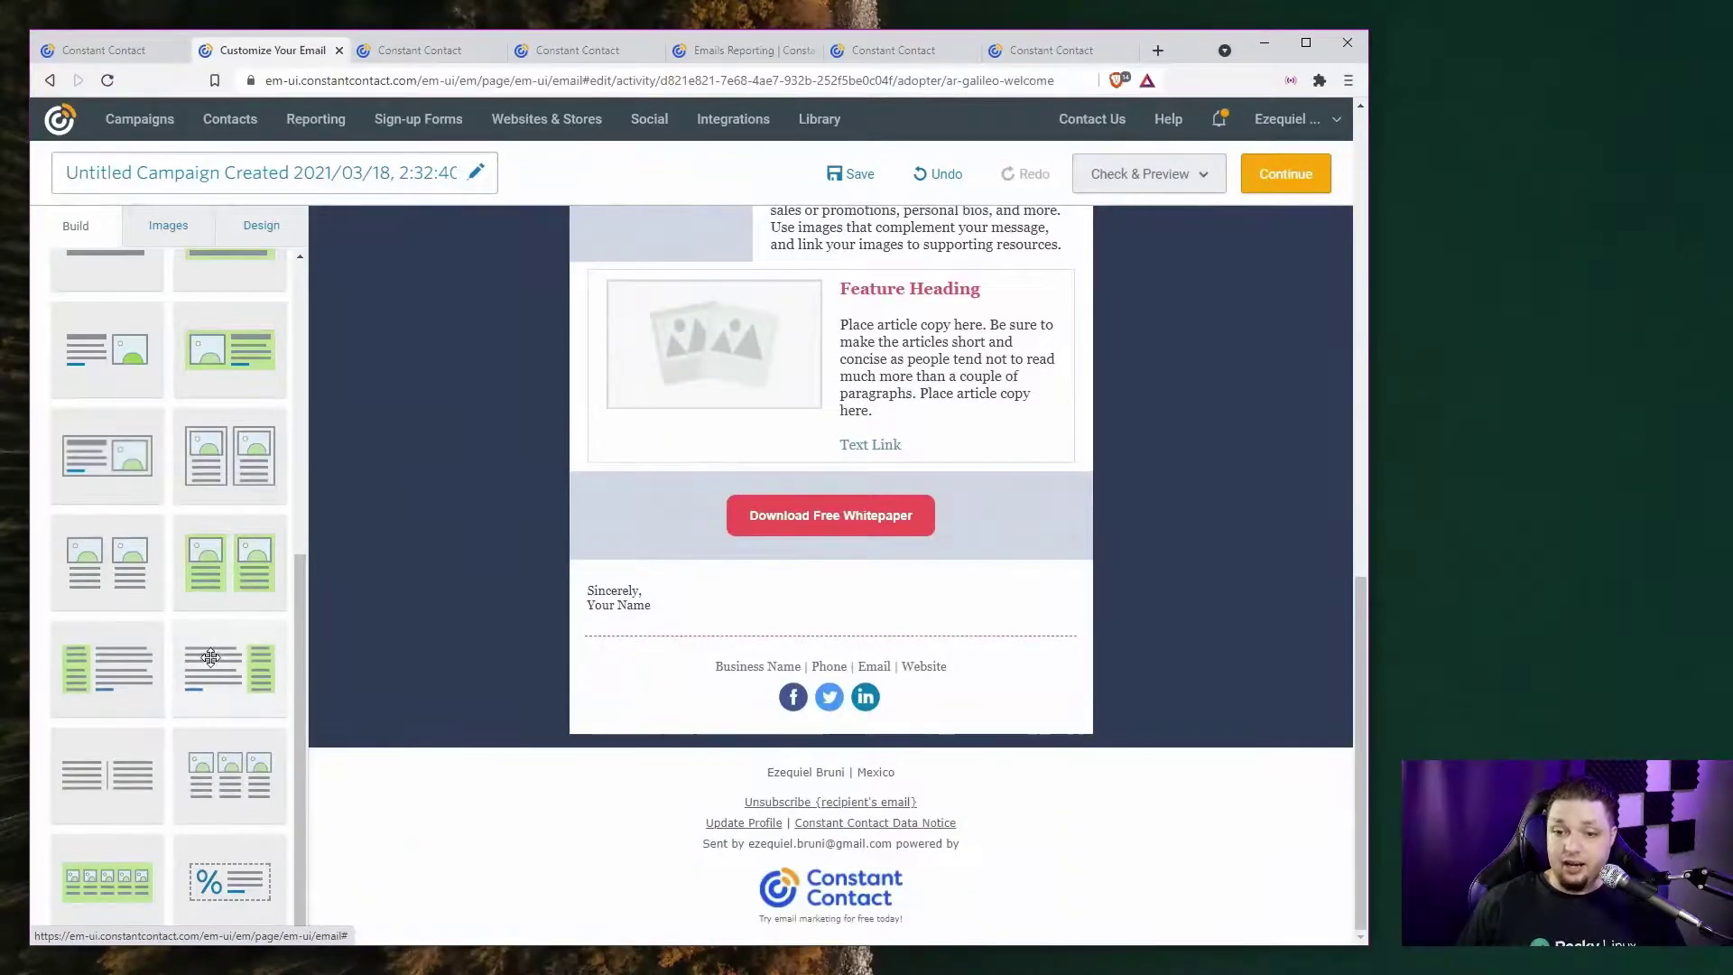
pyautogui.scroll(6, 748, 582)
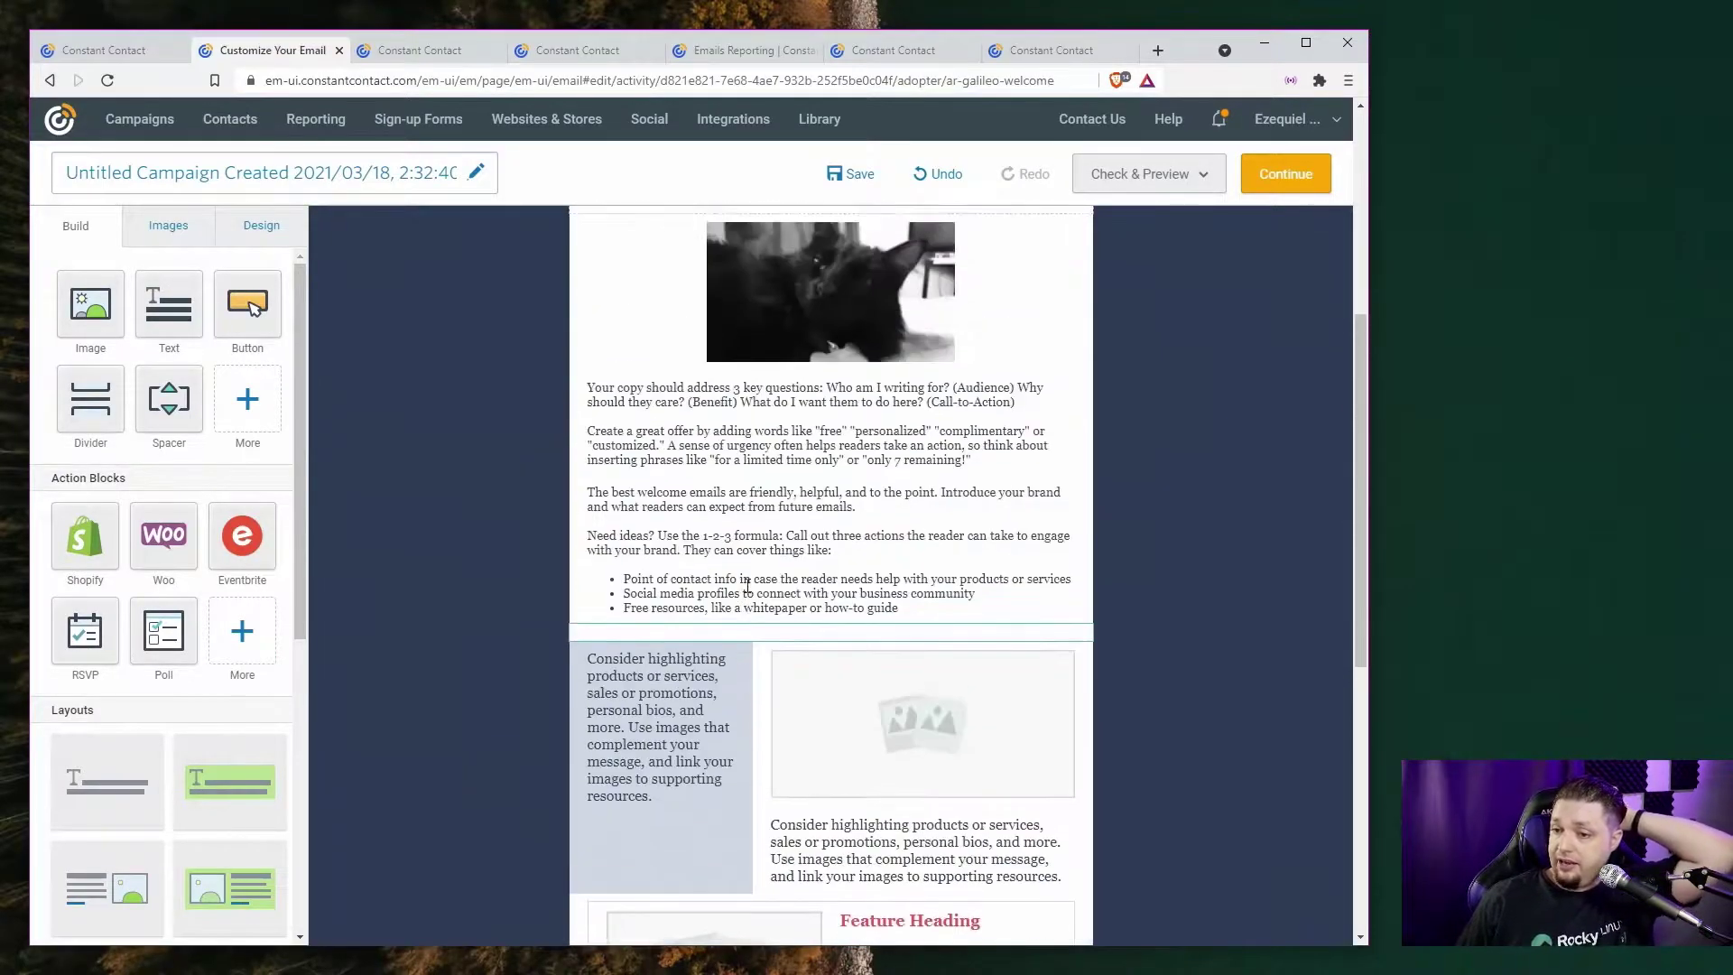
pyautogui.scroll(5, 747, 586)
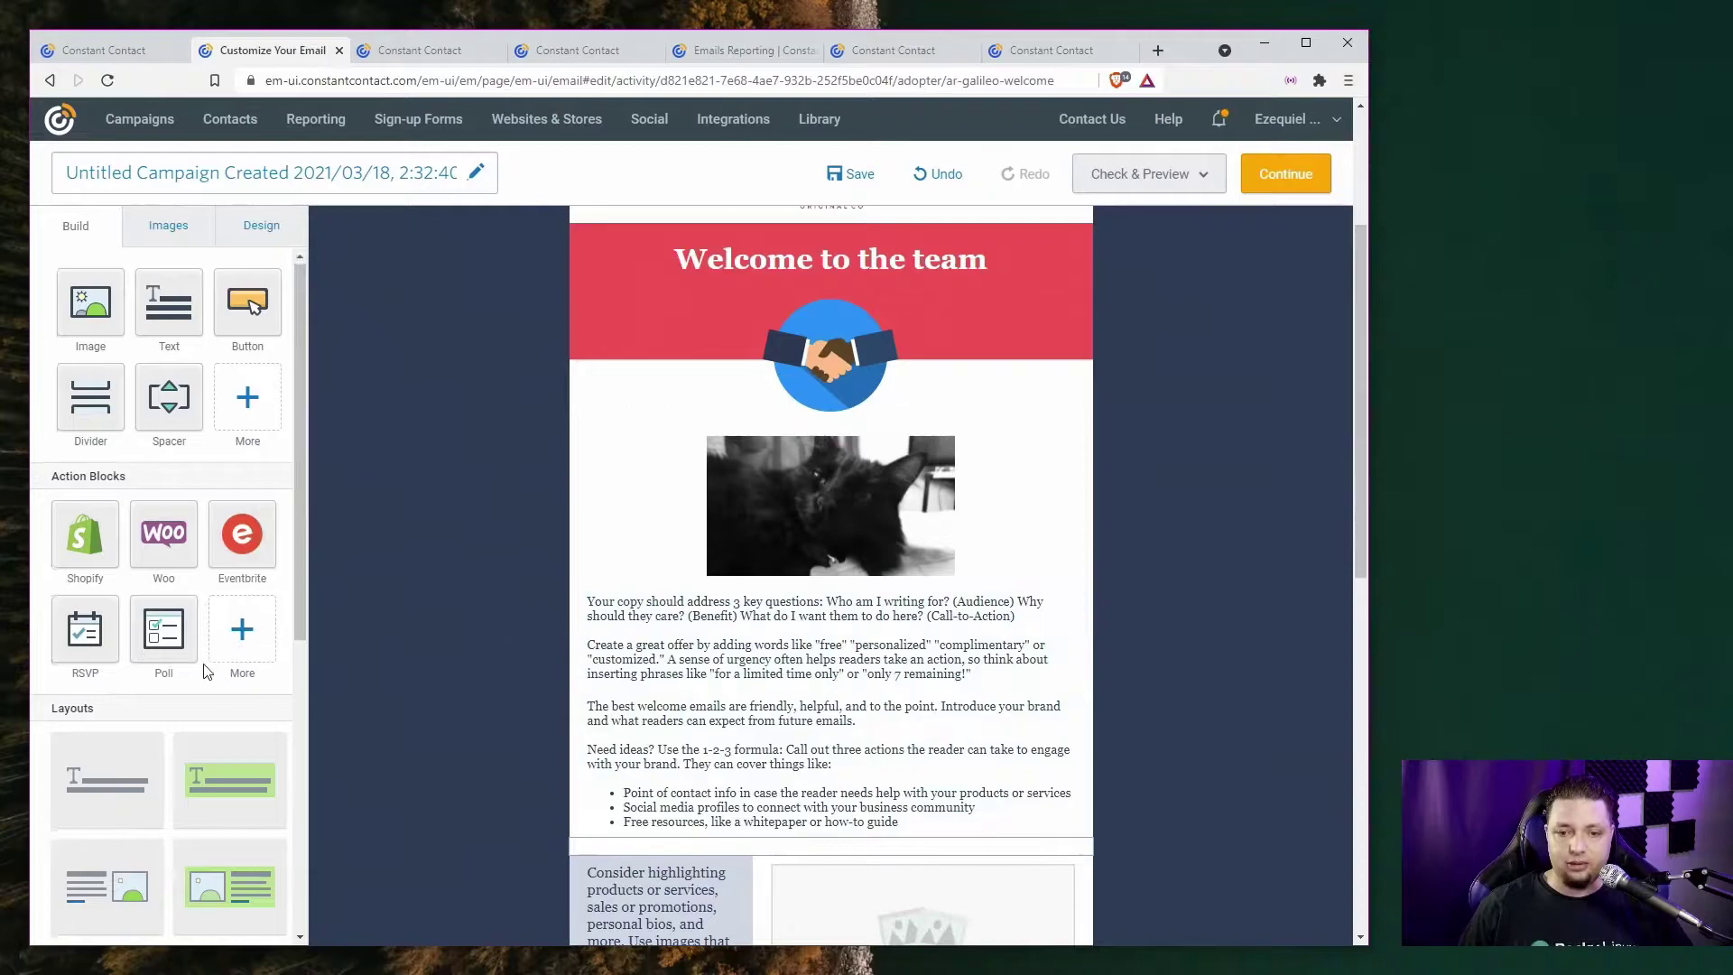
pyautogui.scroll(-5, 199, 587)
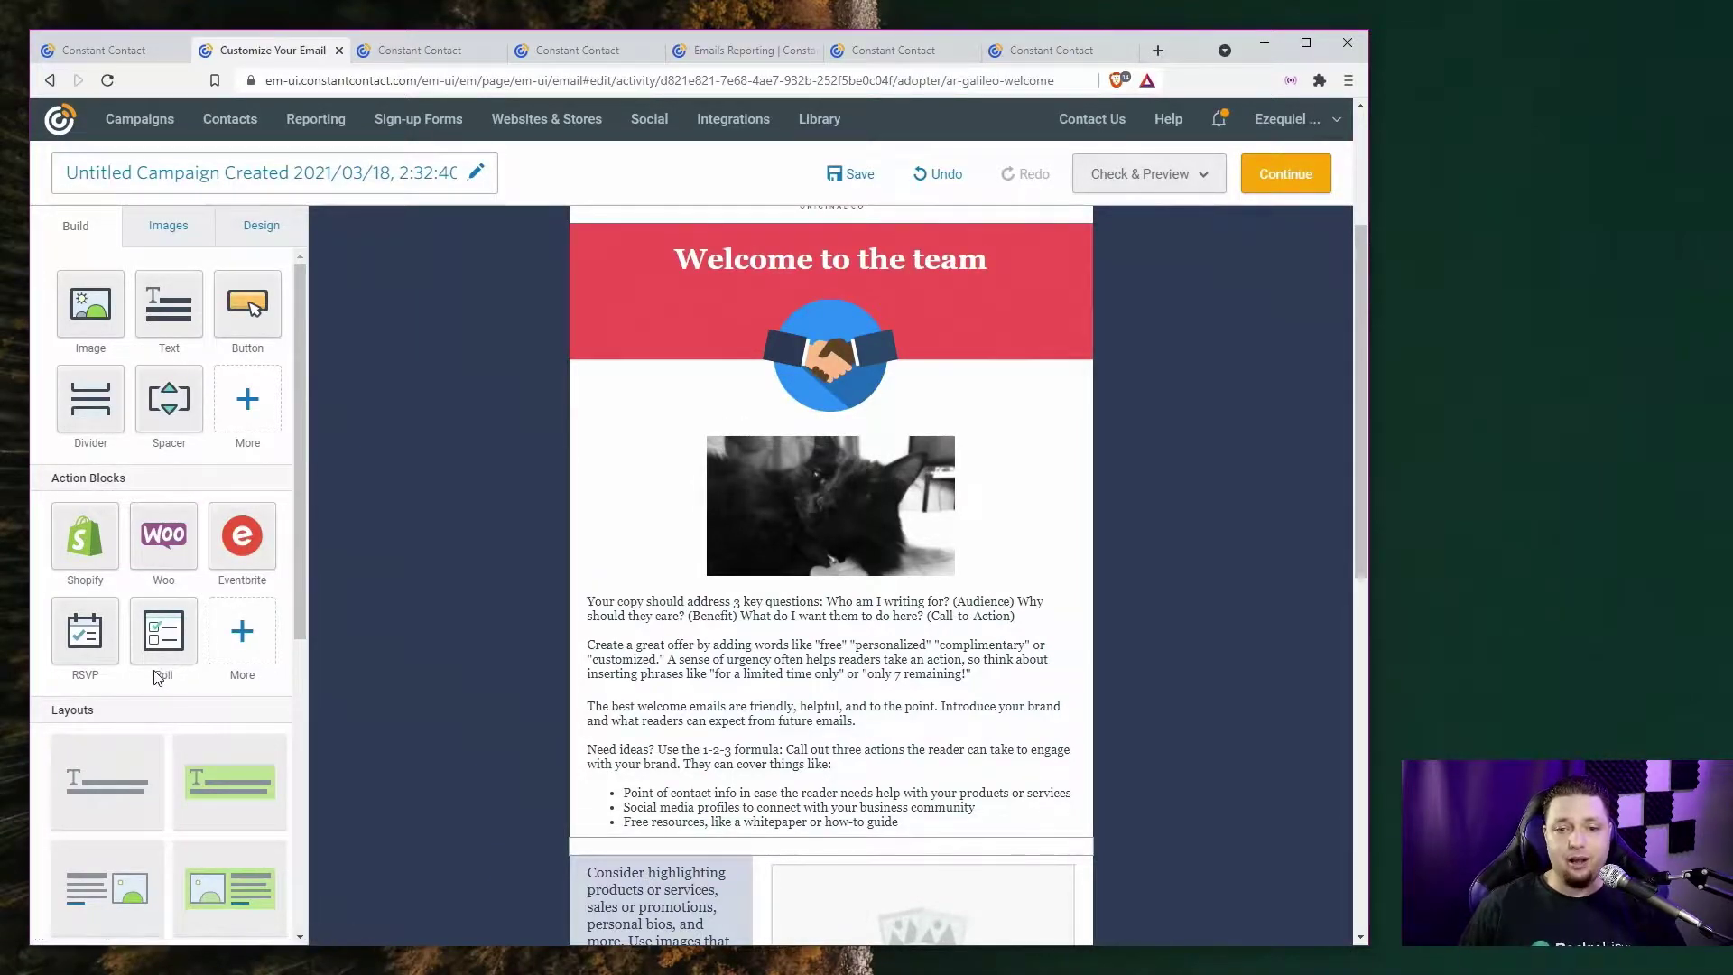
# - Browse the extra action blocks, then leave the email editor without saving changes
pyautogui.click(238, 654)
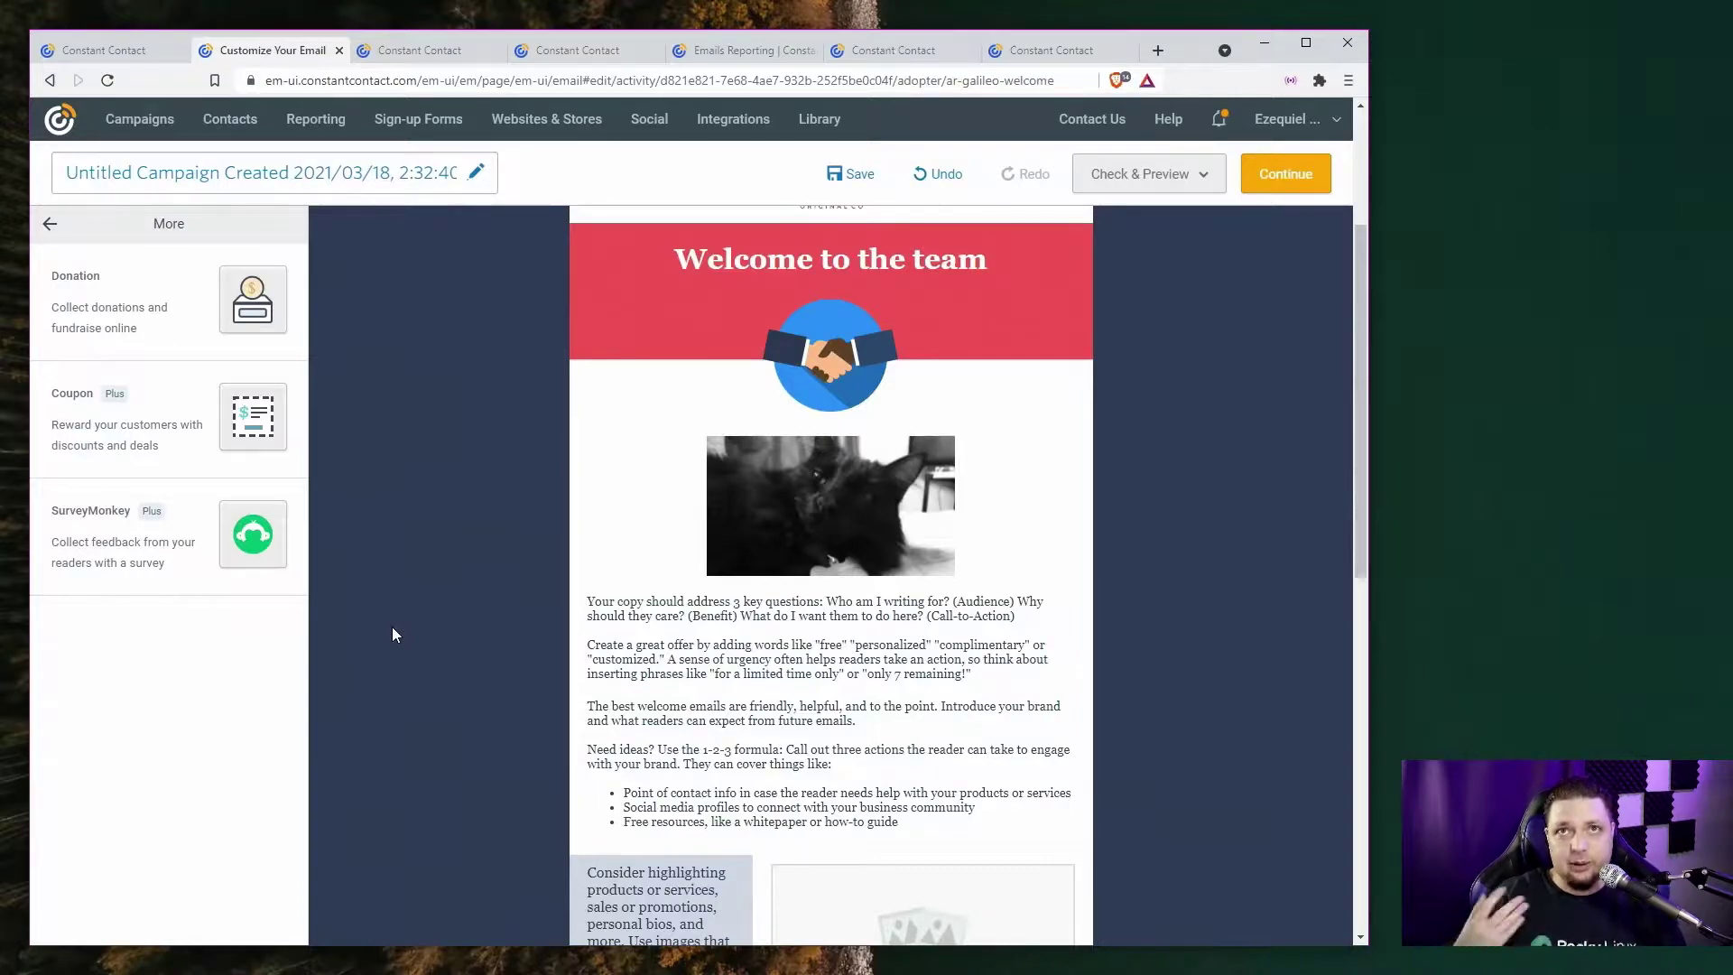
pyautogui.click(50, 223)
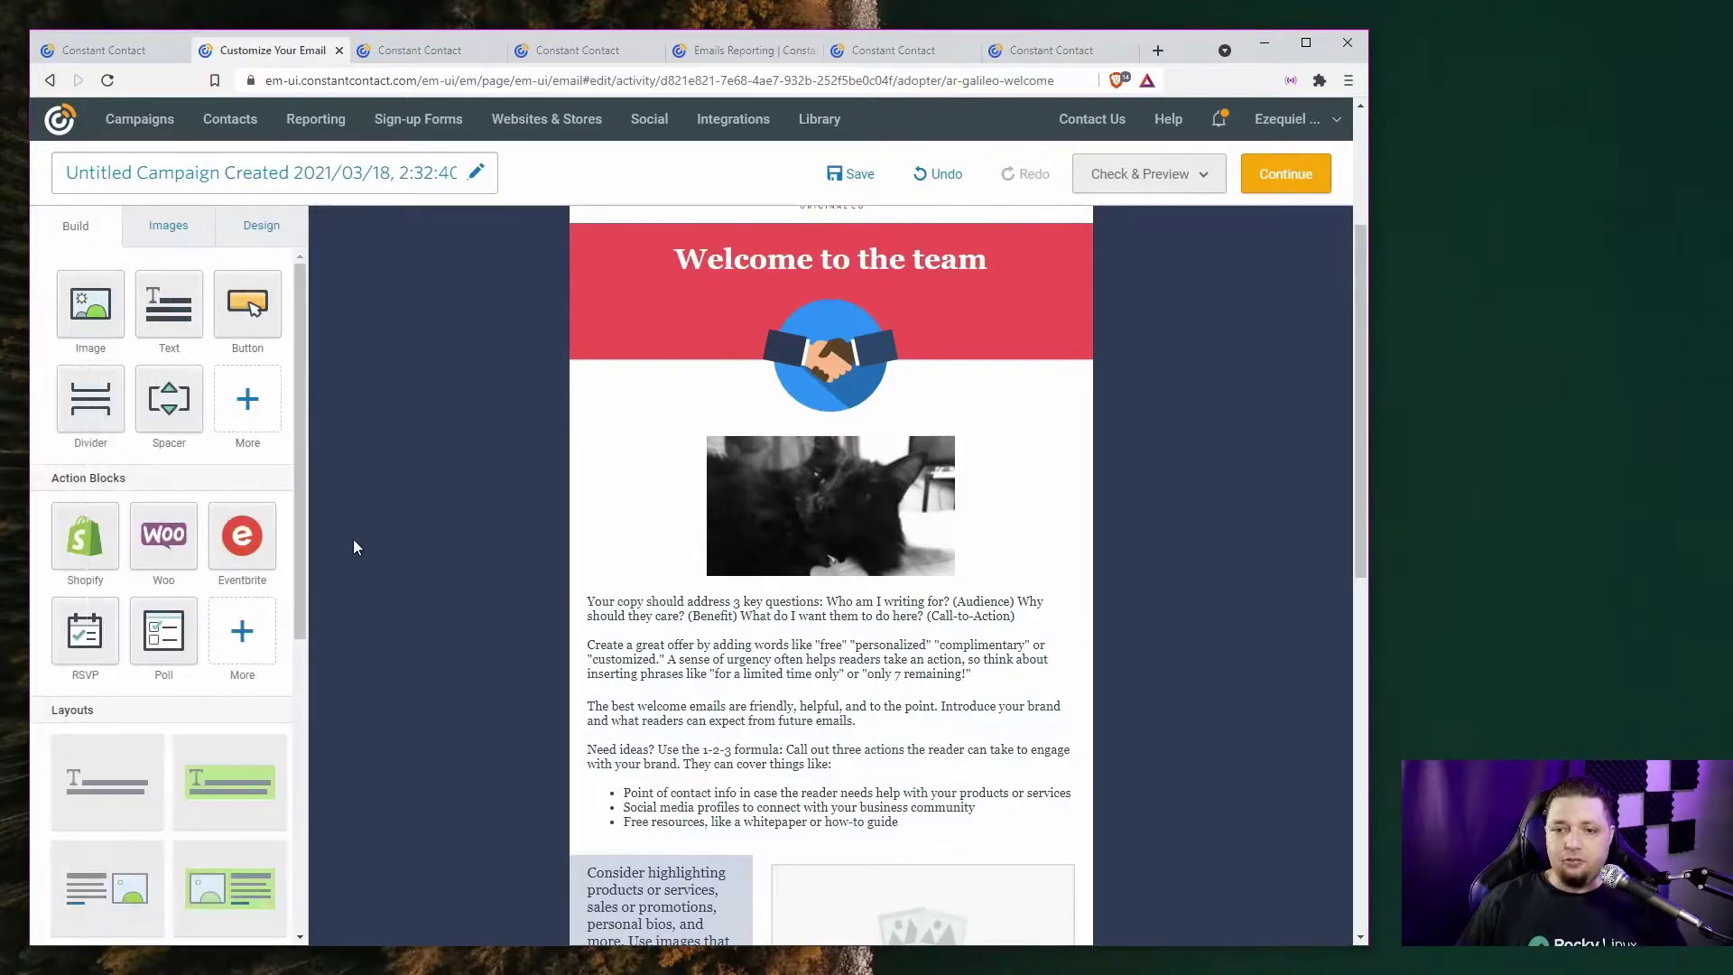
pyautogui.scroll(3, 605, 682)
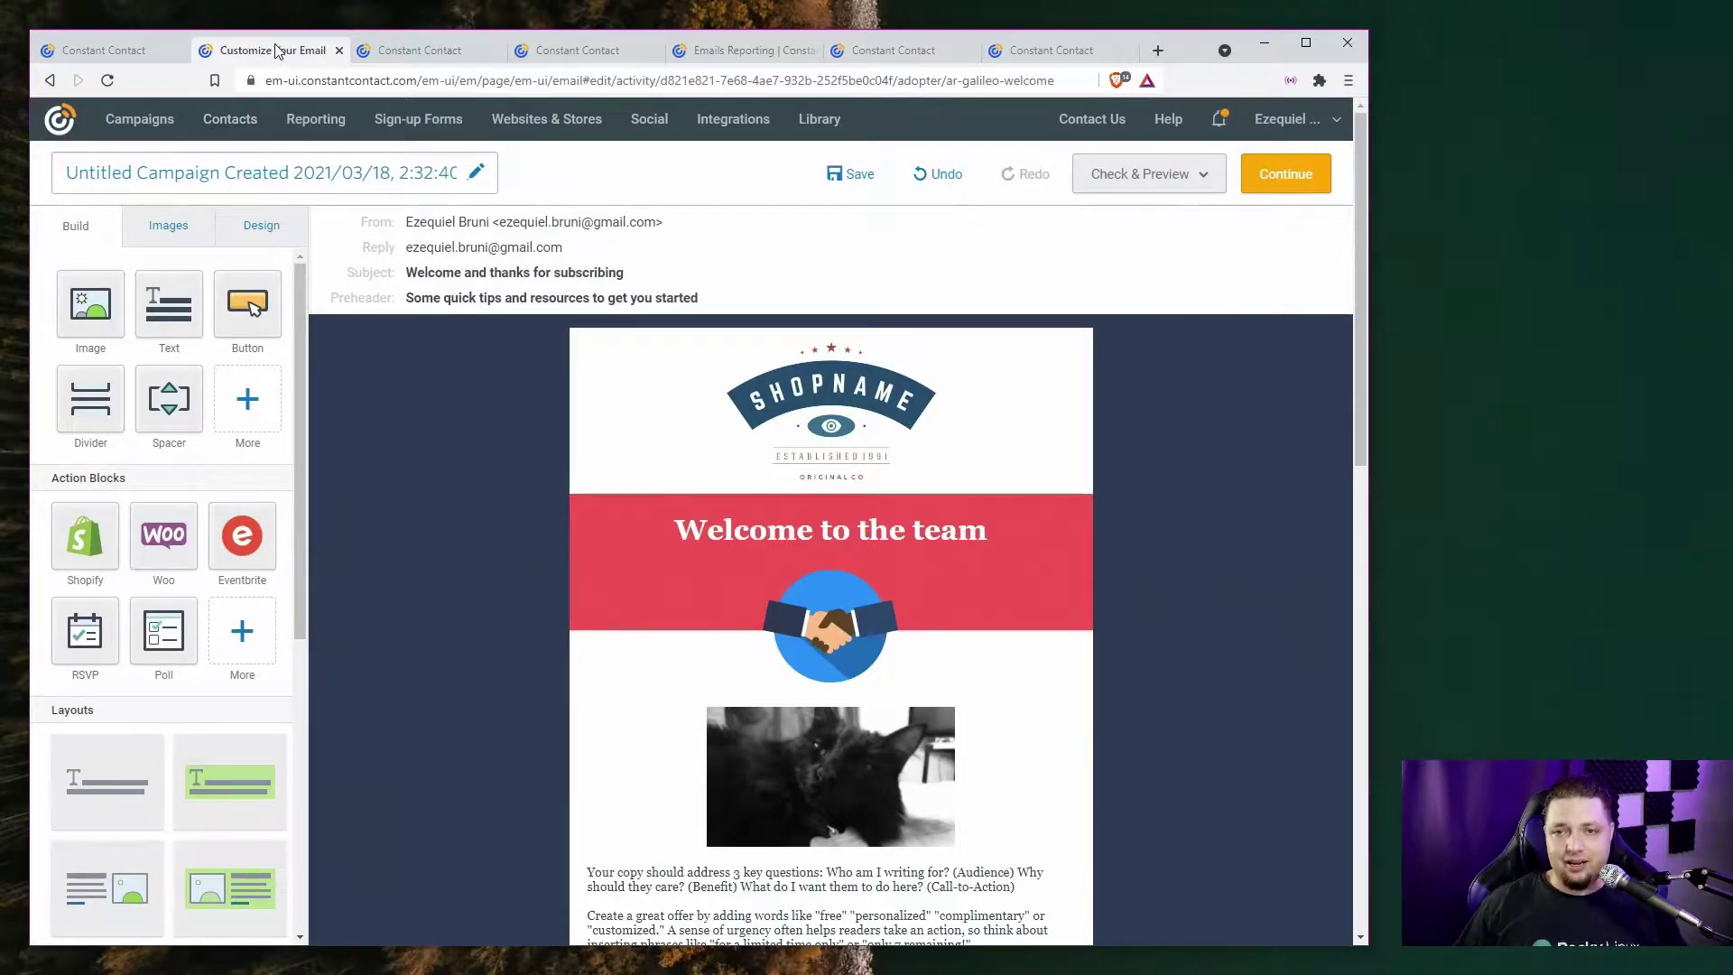
pyautogui.click(339, 50)
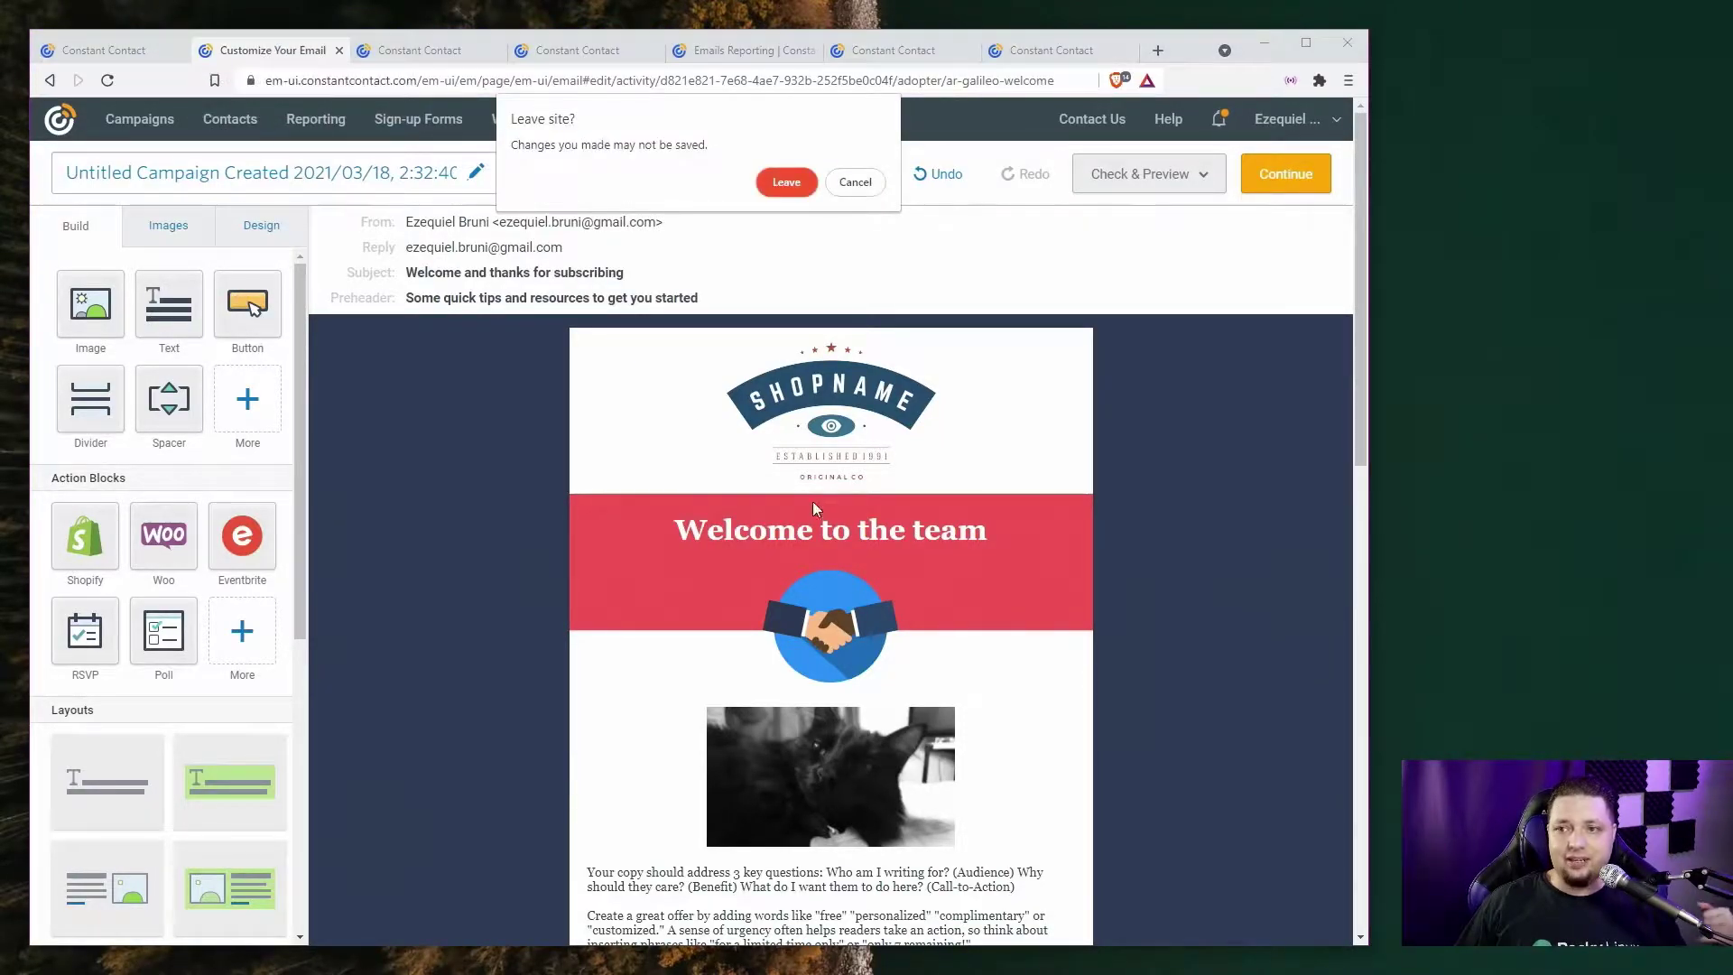
pyautogui.click(793, 187)
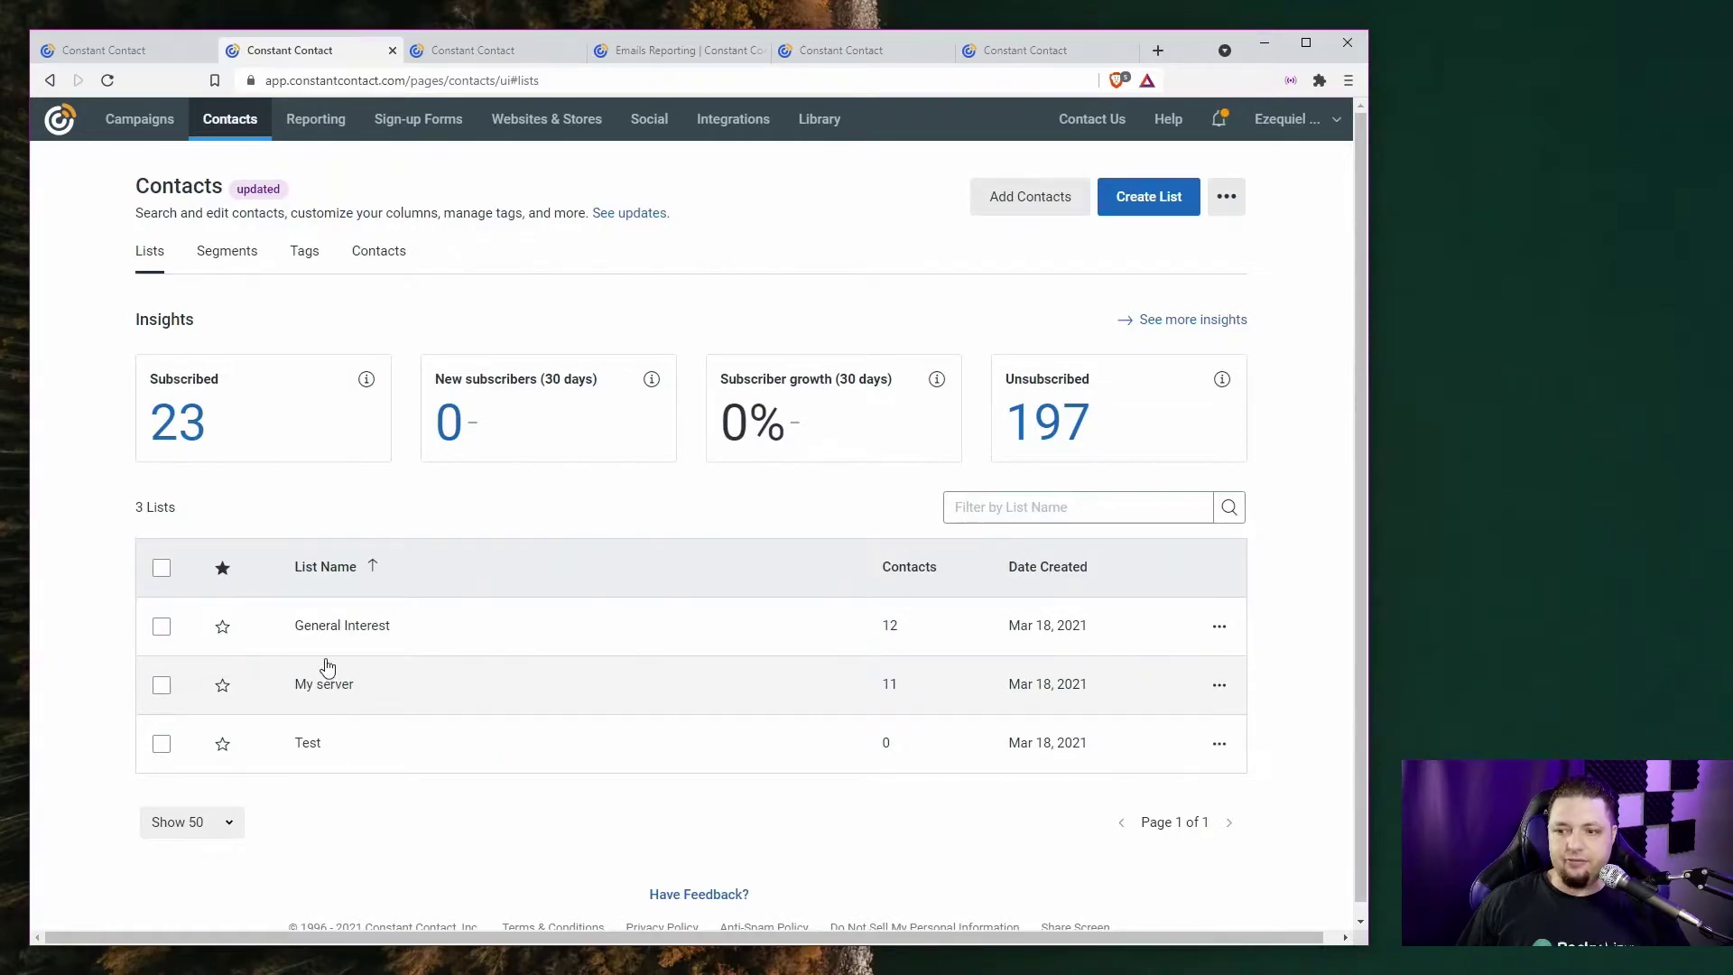
# - Open the General Interest list and start adding contacts via Upload from file
pyautogui.click(331, 632)
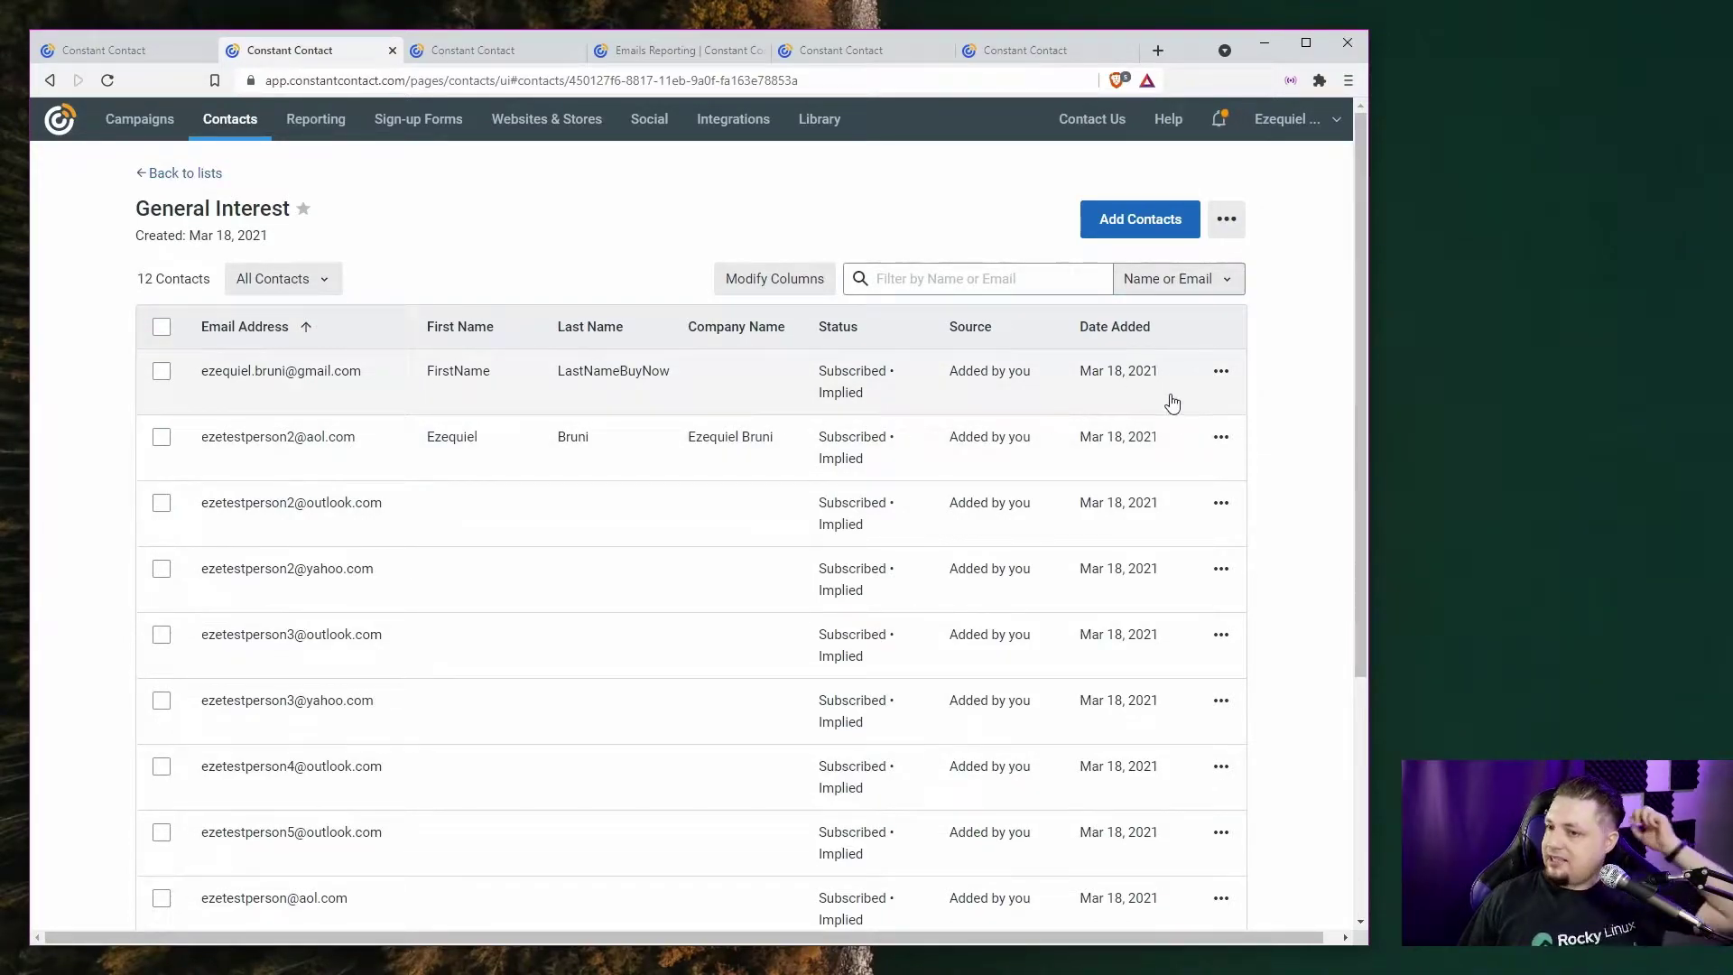
pyautogui.click(1224, 372)
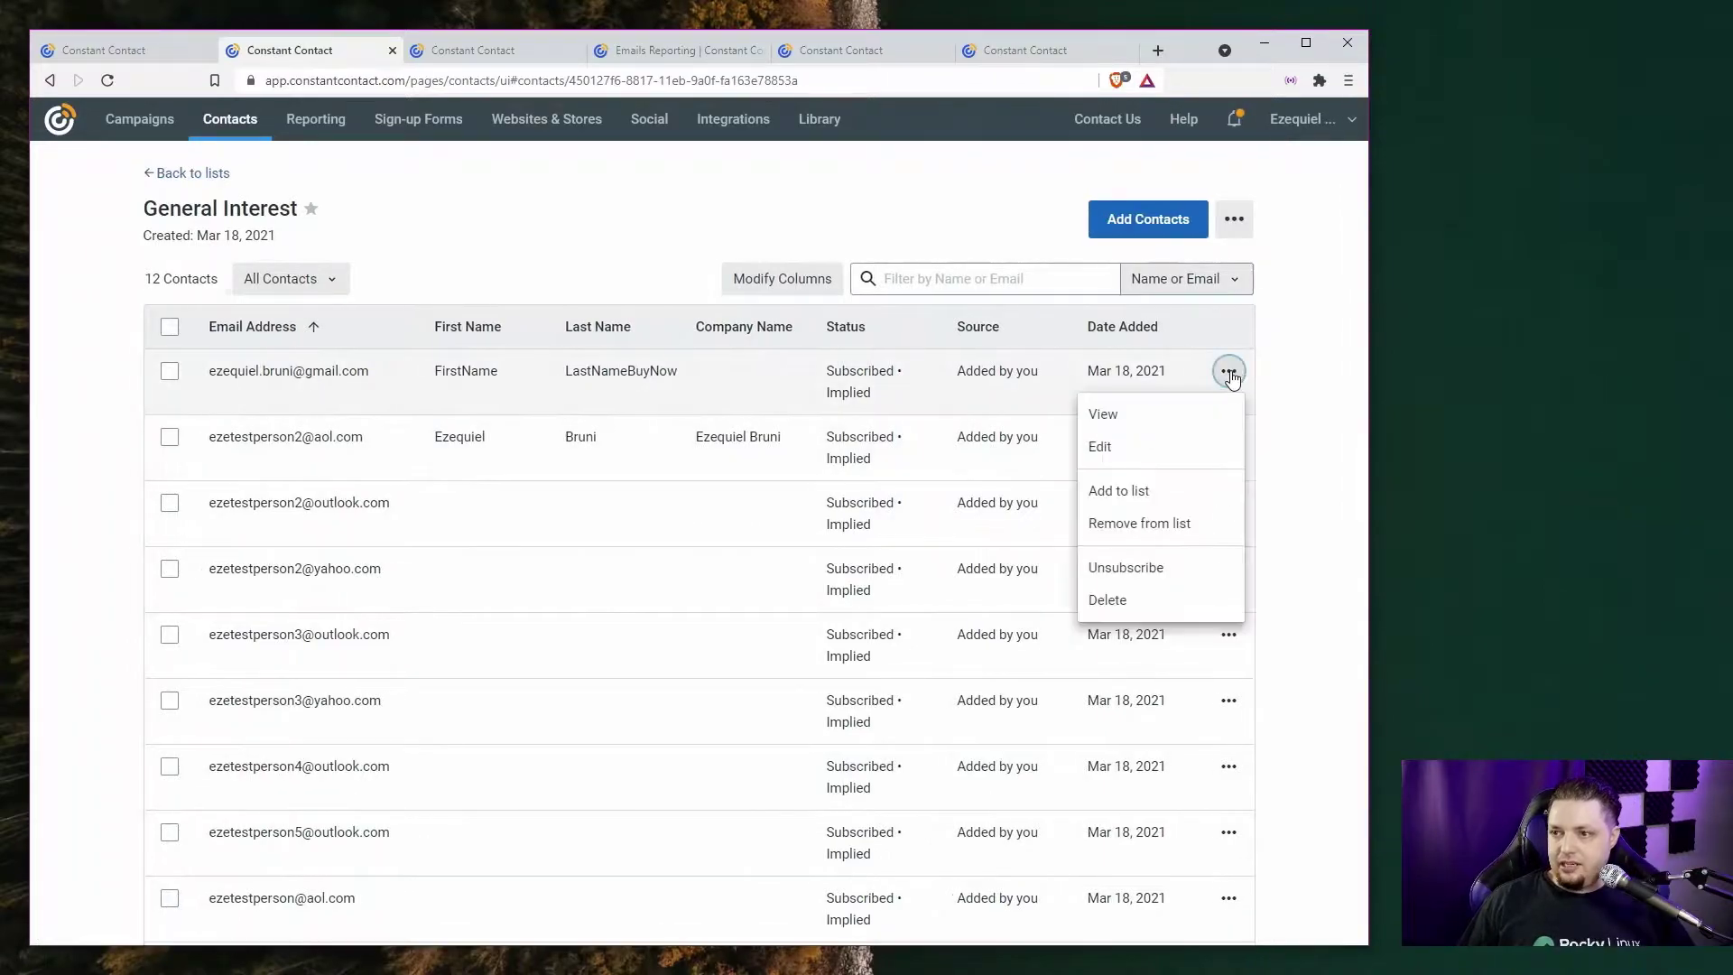
pyautogui.click(1229, 373)
pyautogui.scroll(-5, 778, 689)
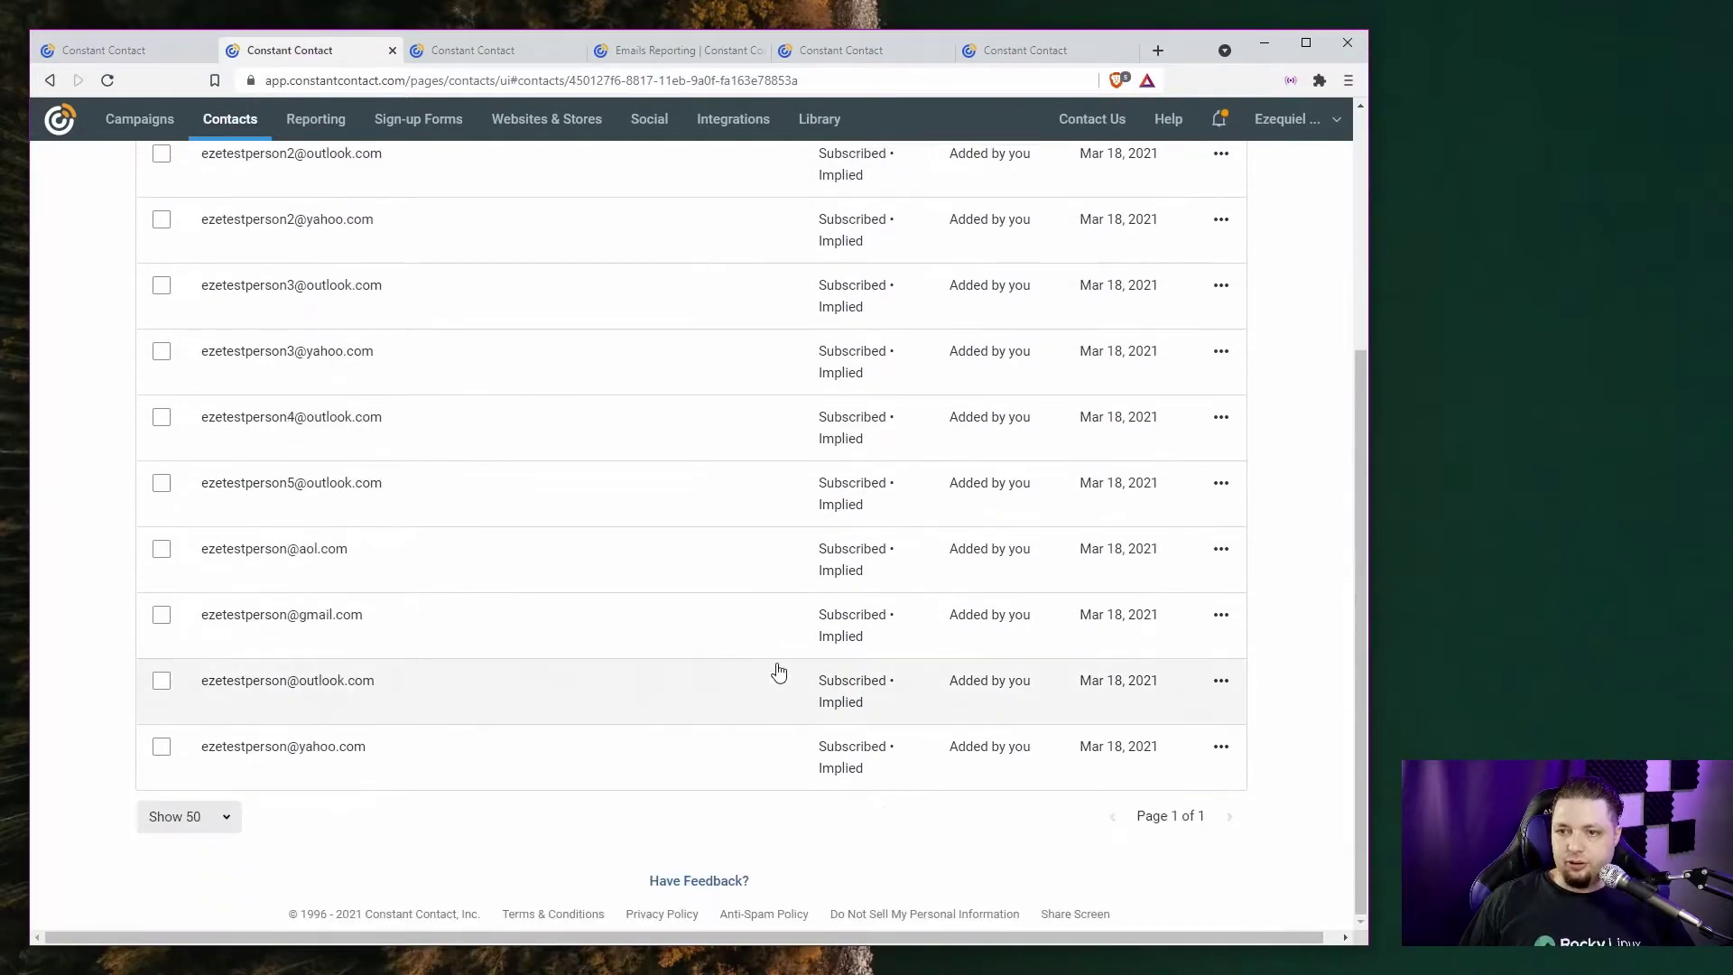
pyautogui.scroll(5, 783, 639)
pyautogui.click(984, 345)
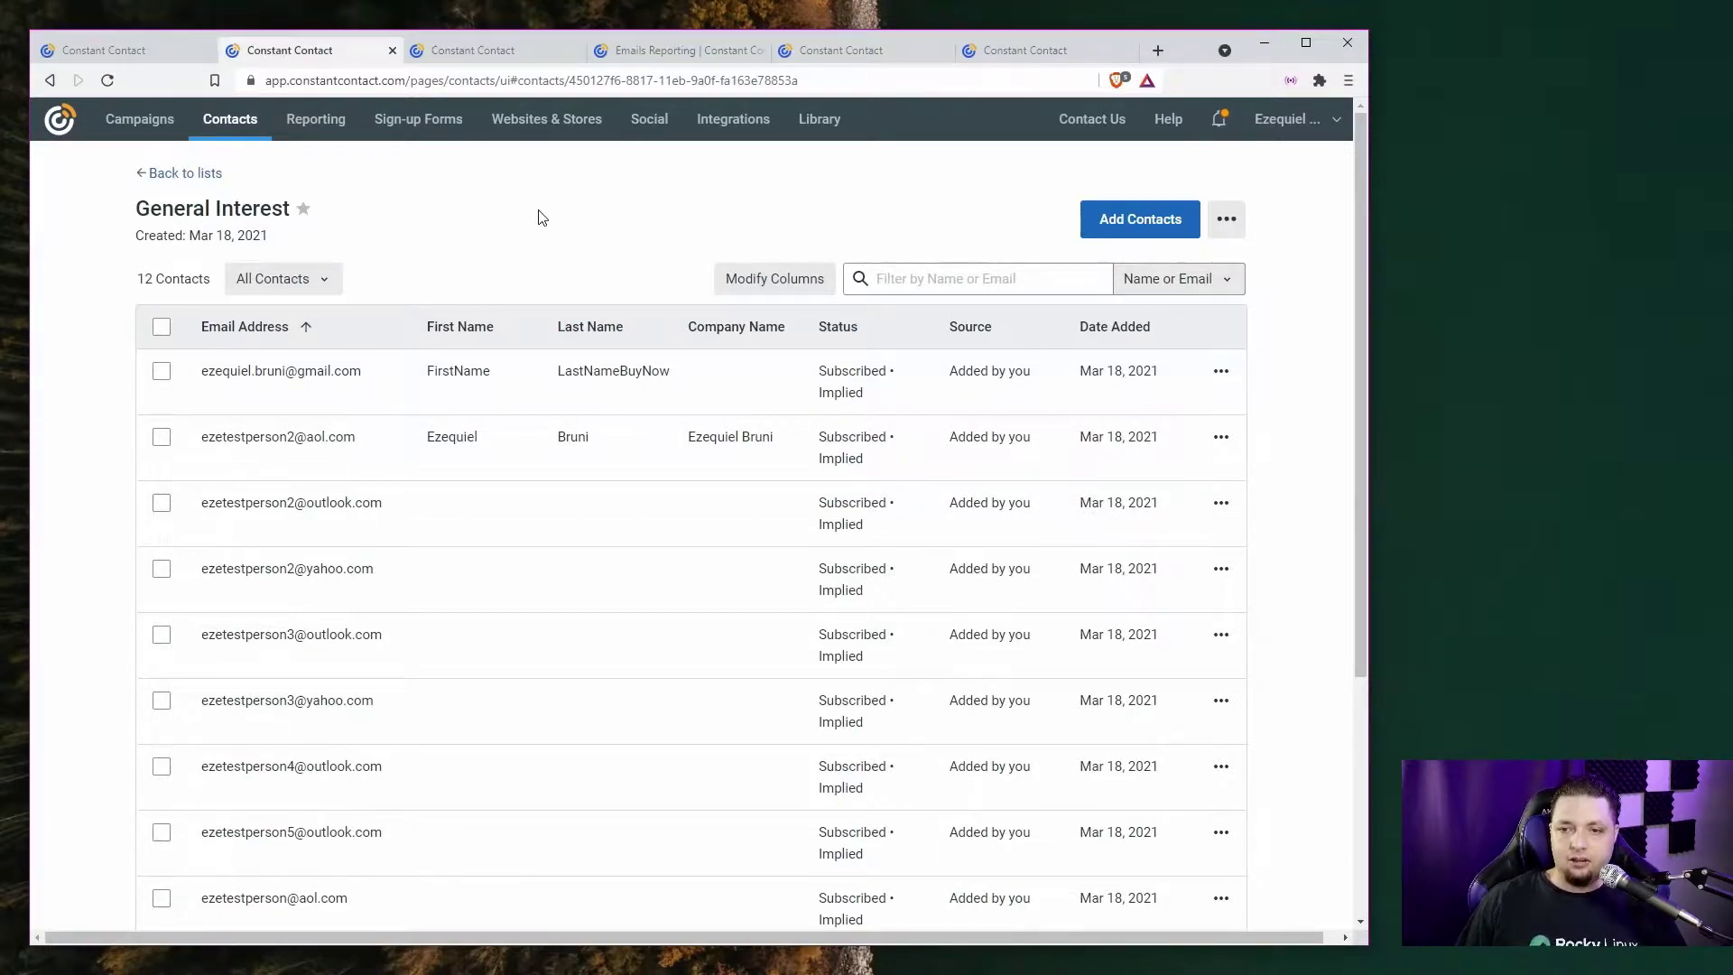
pyautogui.click(1140, 219)
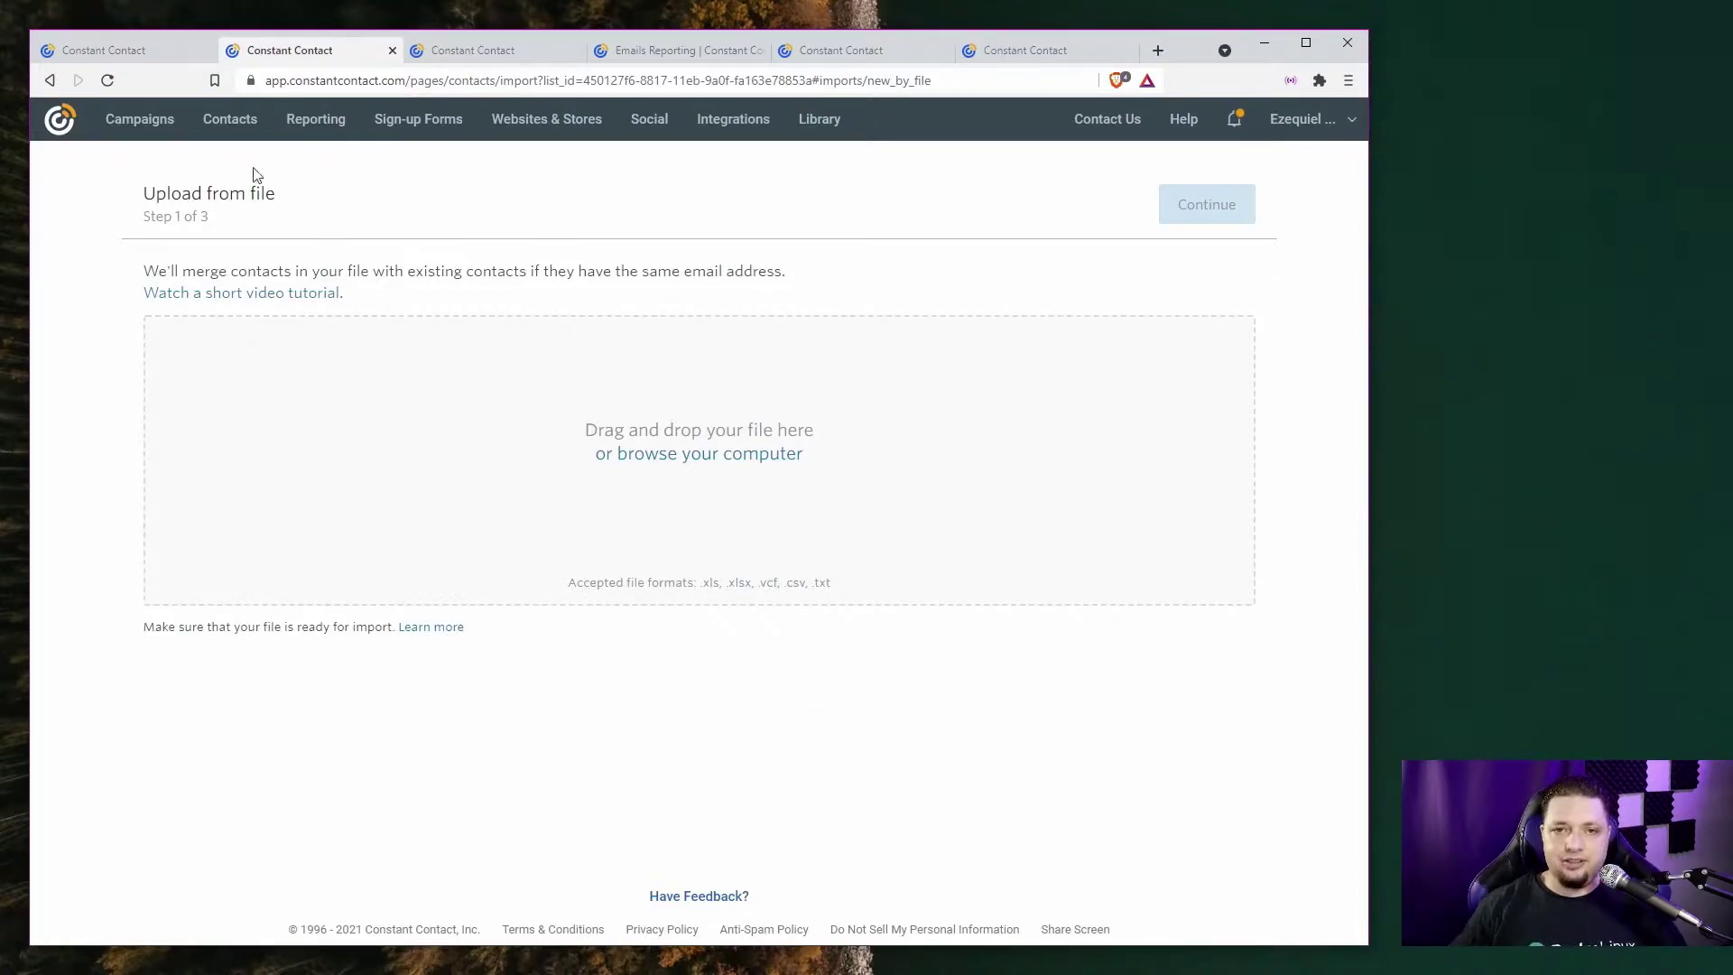
# - Go back from the upload page to the General Interest list and dismiss the Integrations dialog
pyautogui.click(51, 81)
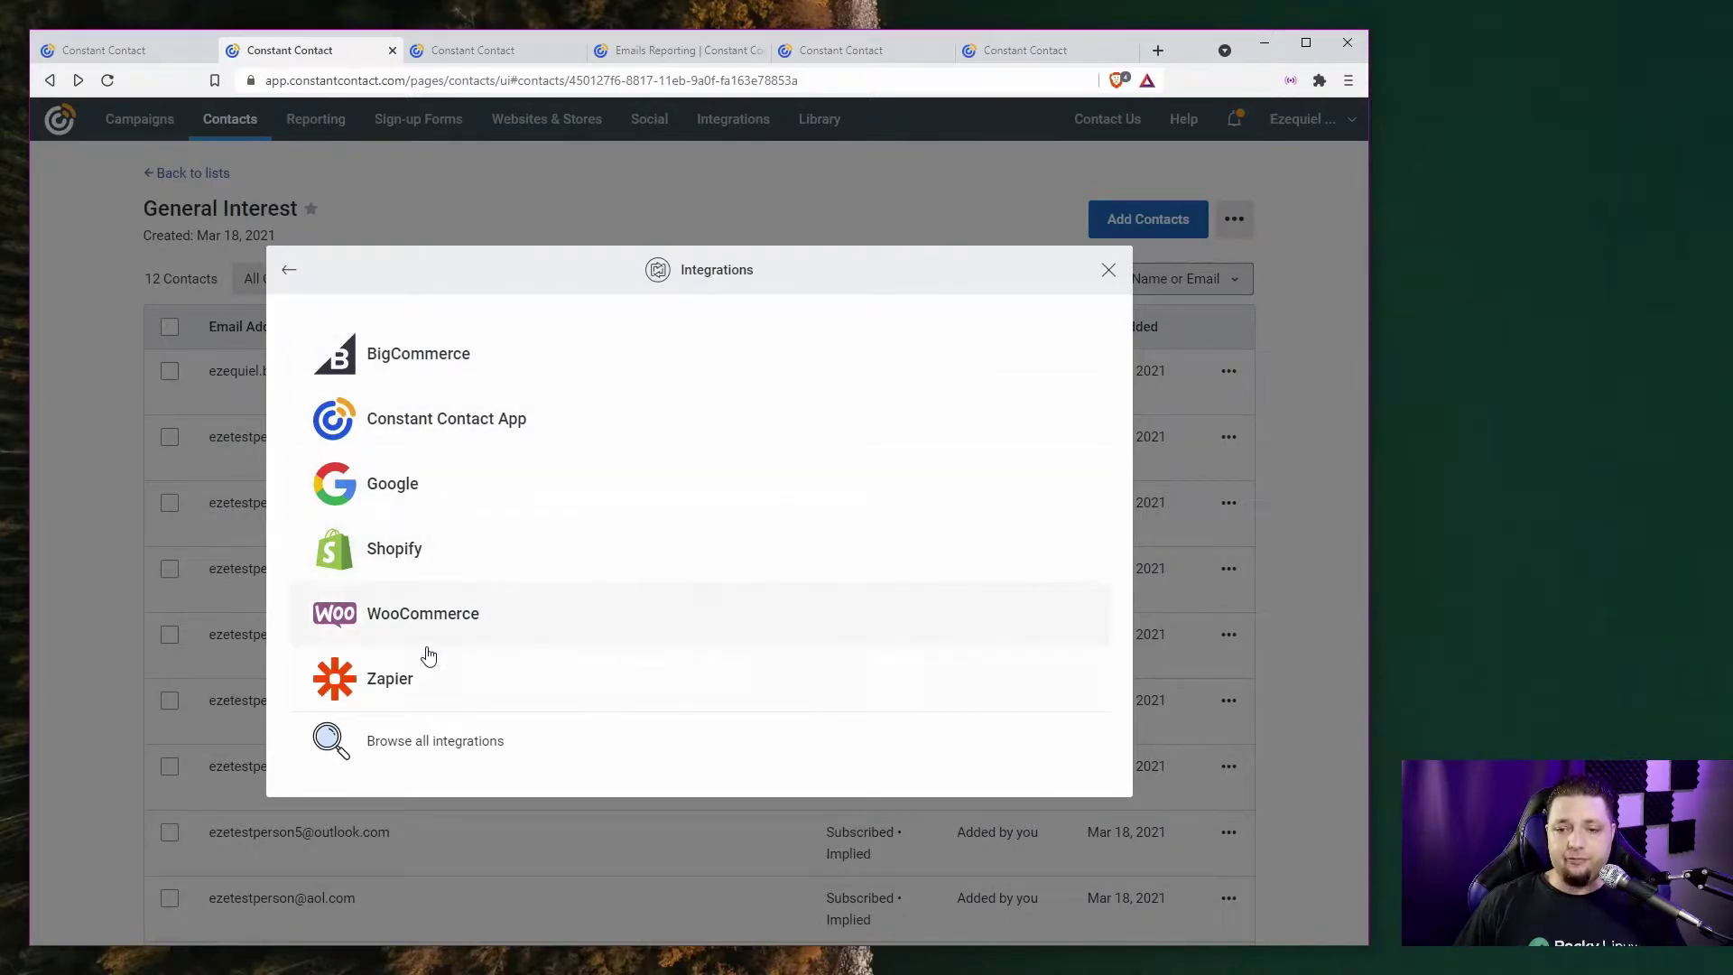
pyautogui.click(1110, 271)
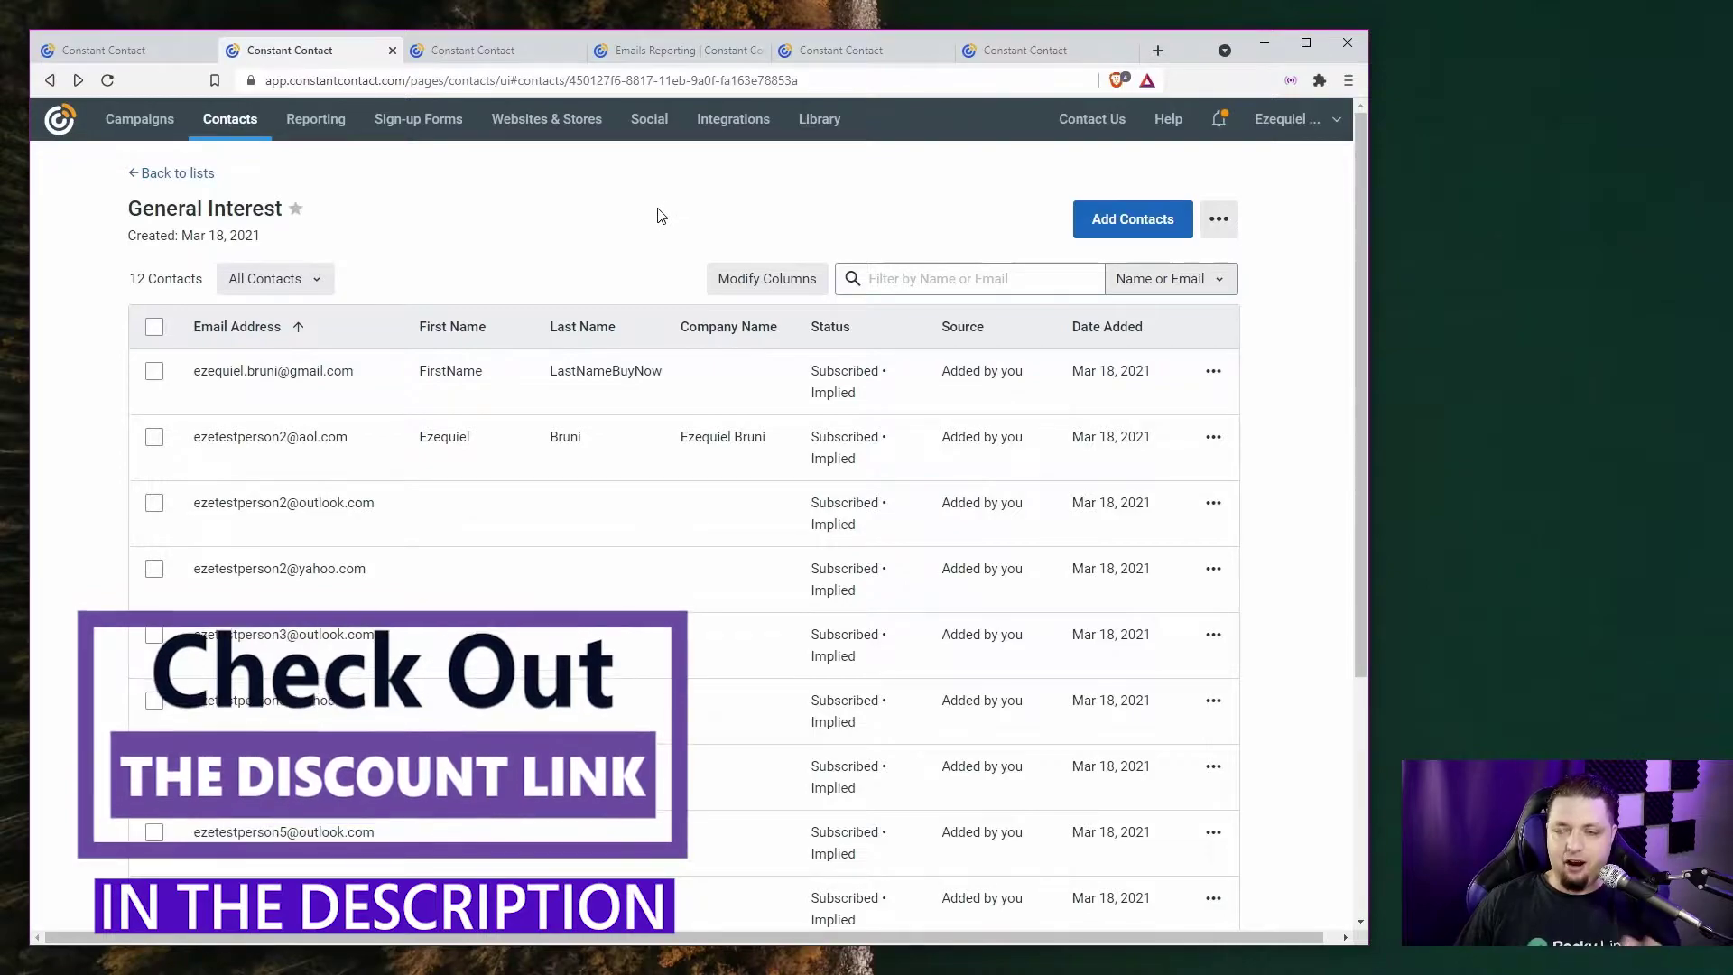
# - Close the contacts tab and edit the new segment's name on the Create Segment form
pyautogui.middleClick(304, 57)
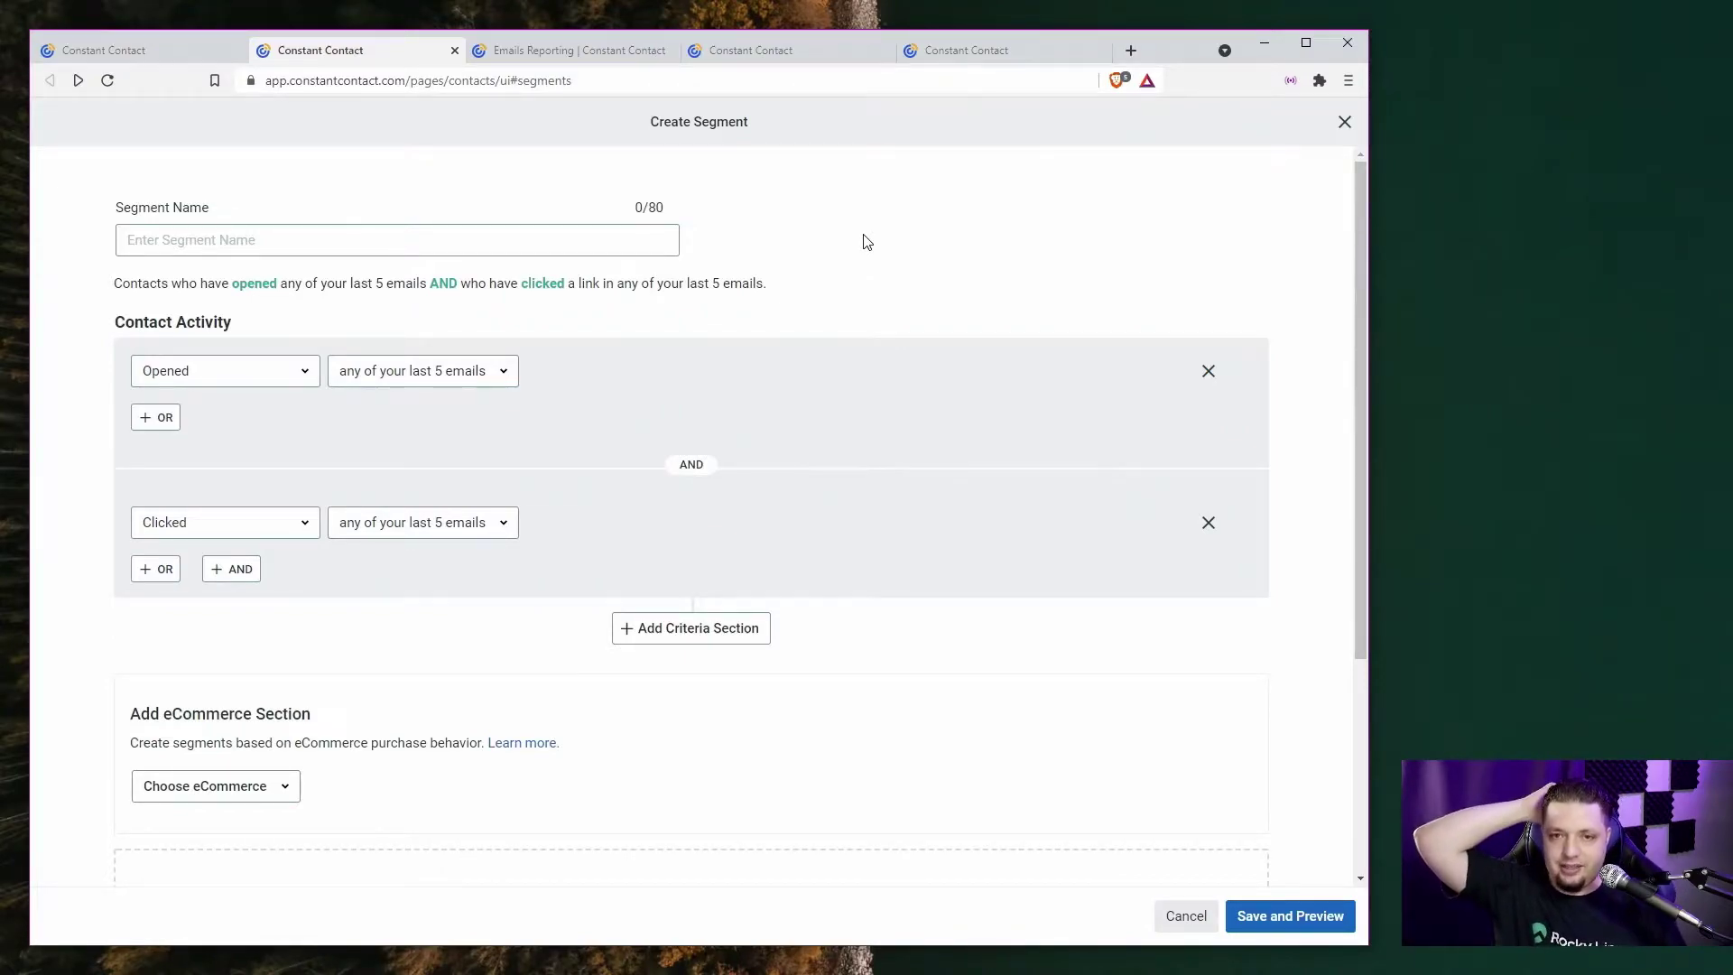
pyautogui.click(330, 254)
pyautogui.write('Segment')
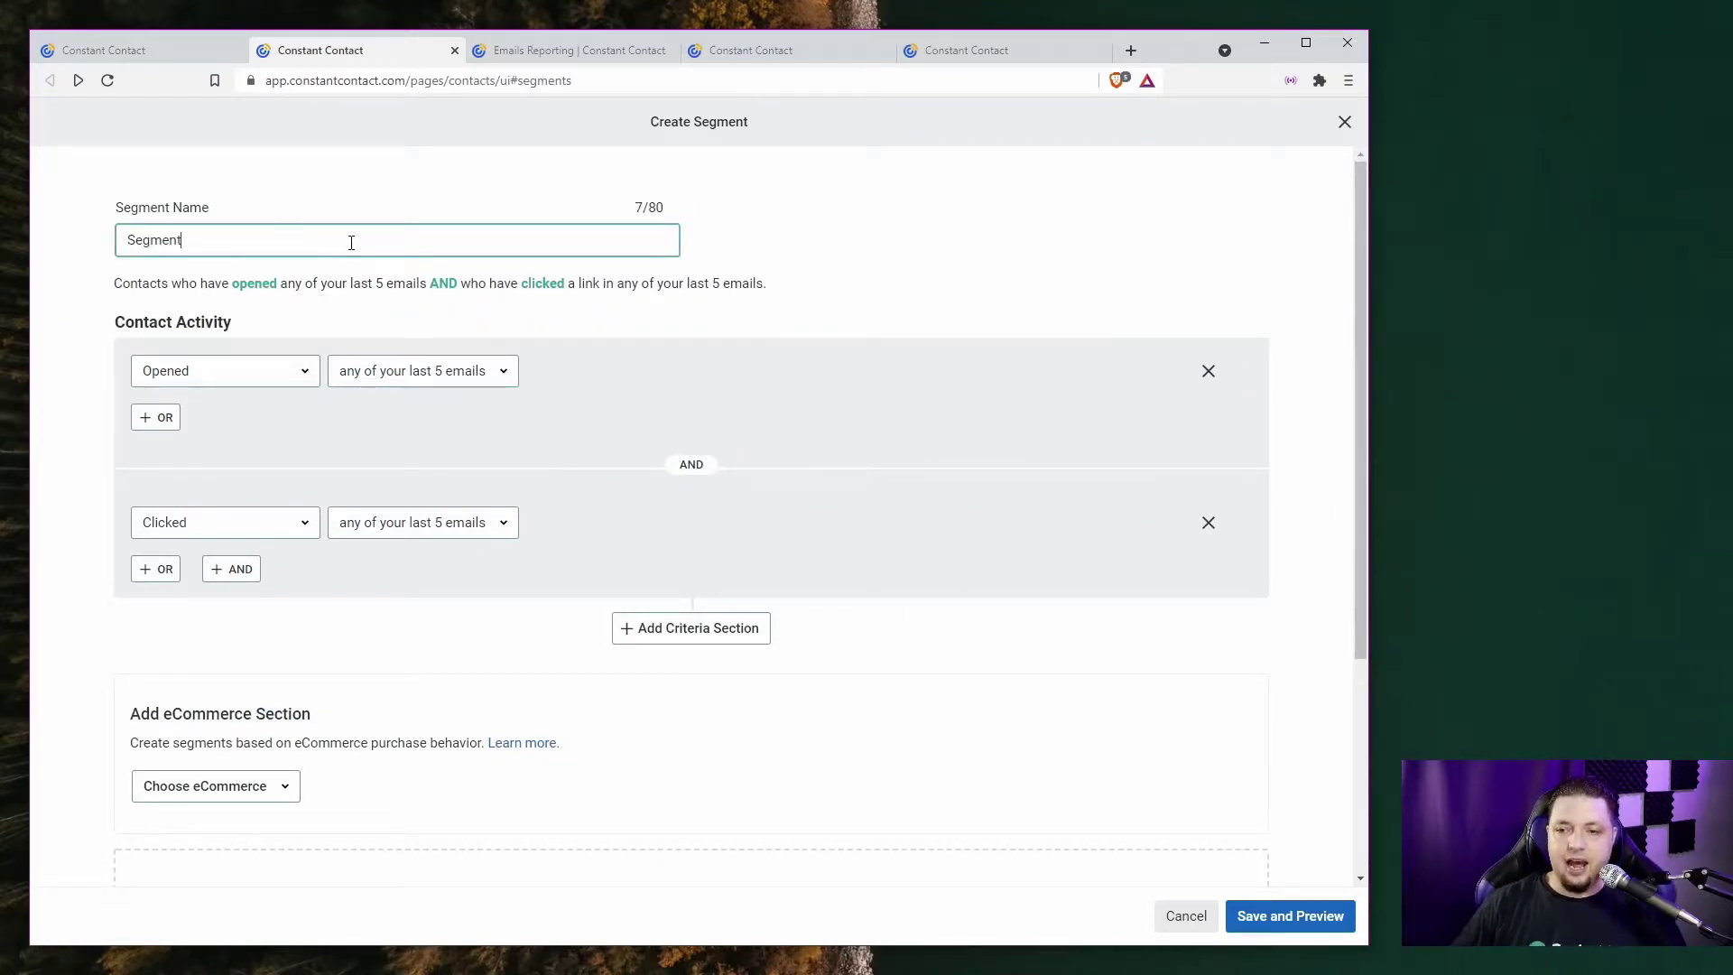
pyautogui.click(739, 280)
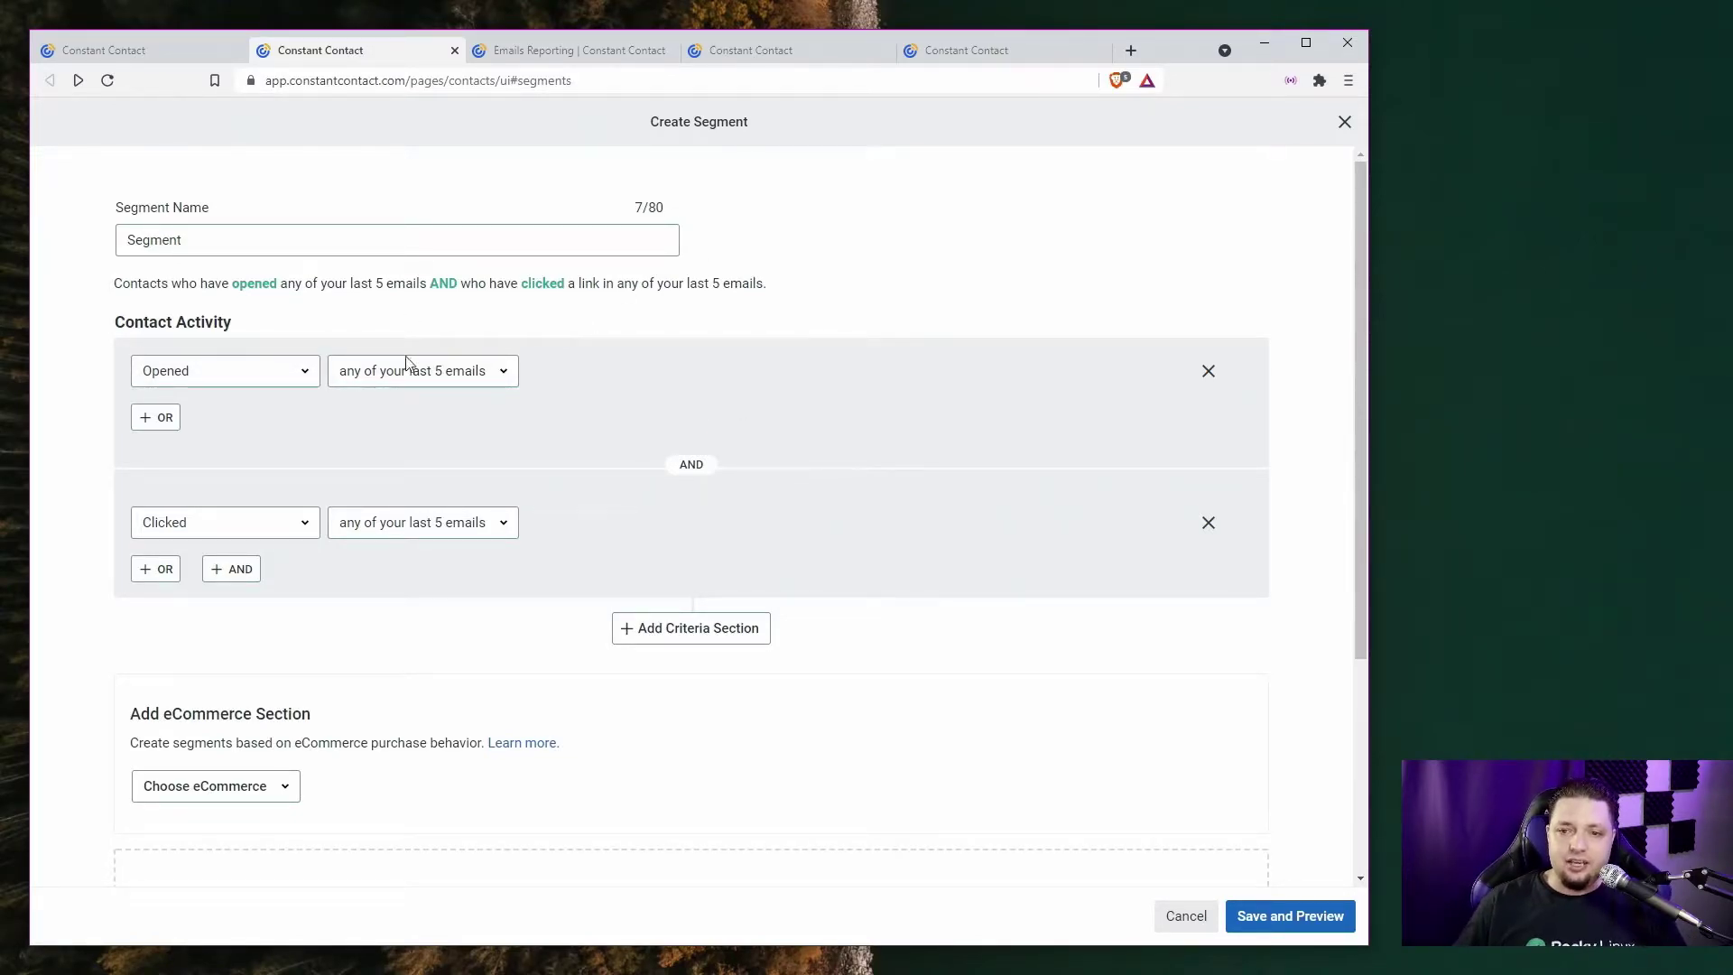
# - Keep the Opened and Clicked criteria for the last 5 emails, then save and preview the segment
pyautogui.click(274, 376)
pyautogui.click(270, 372)
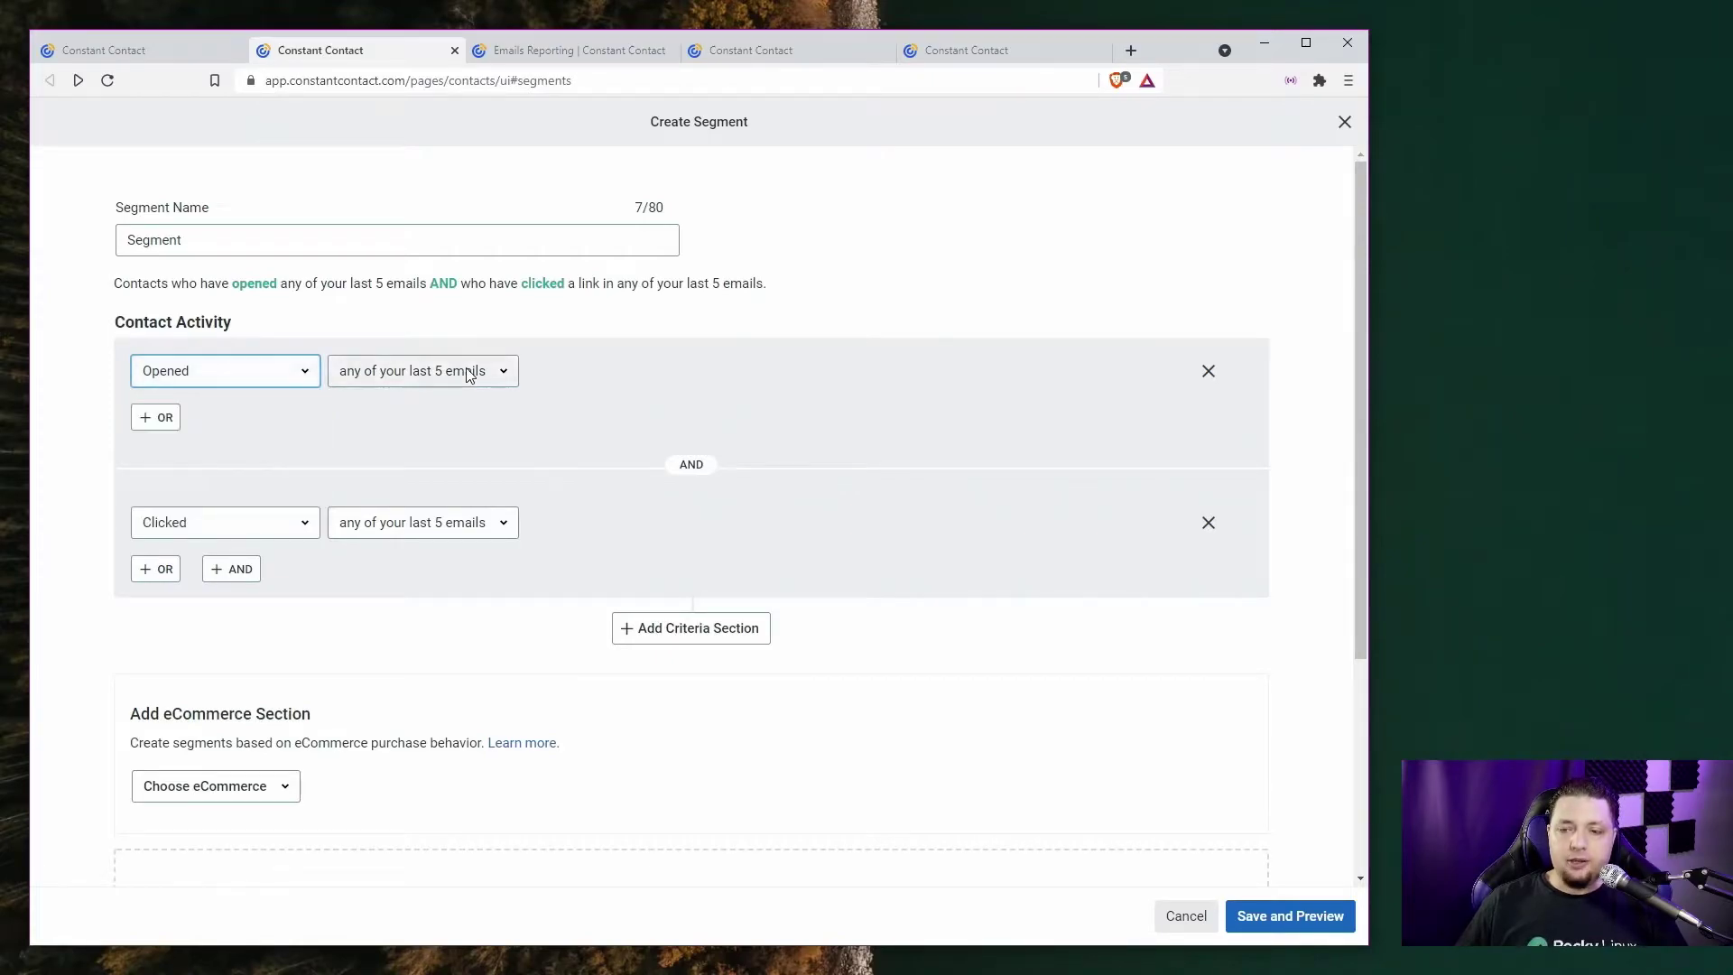
pyautogui.click(191, 524)
pyautogui.click(191, 521)
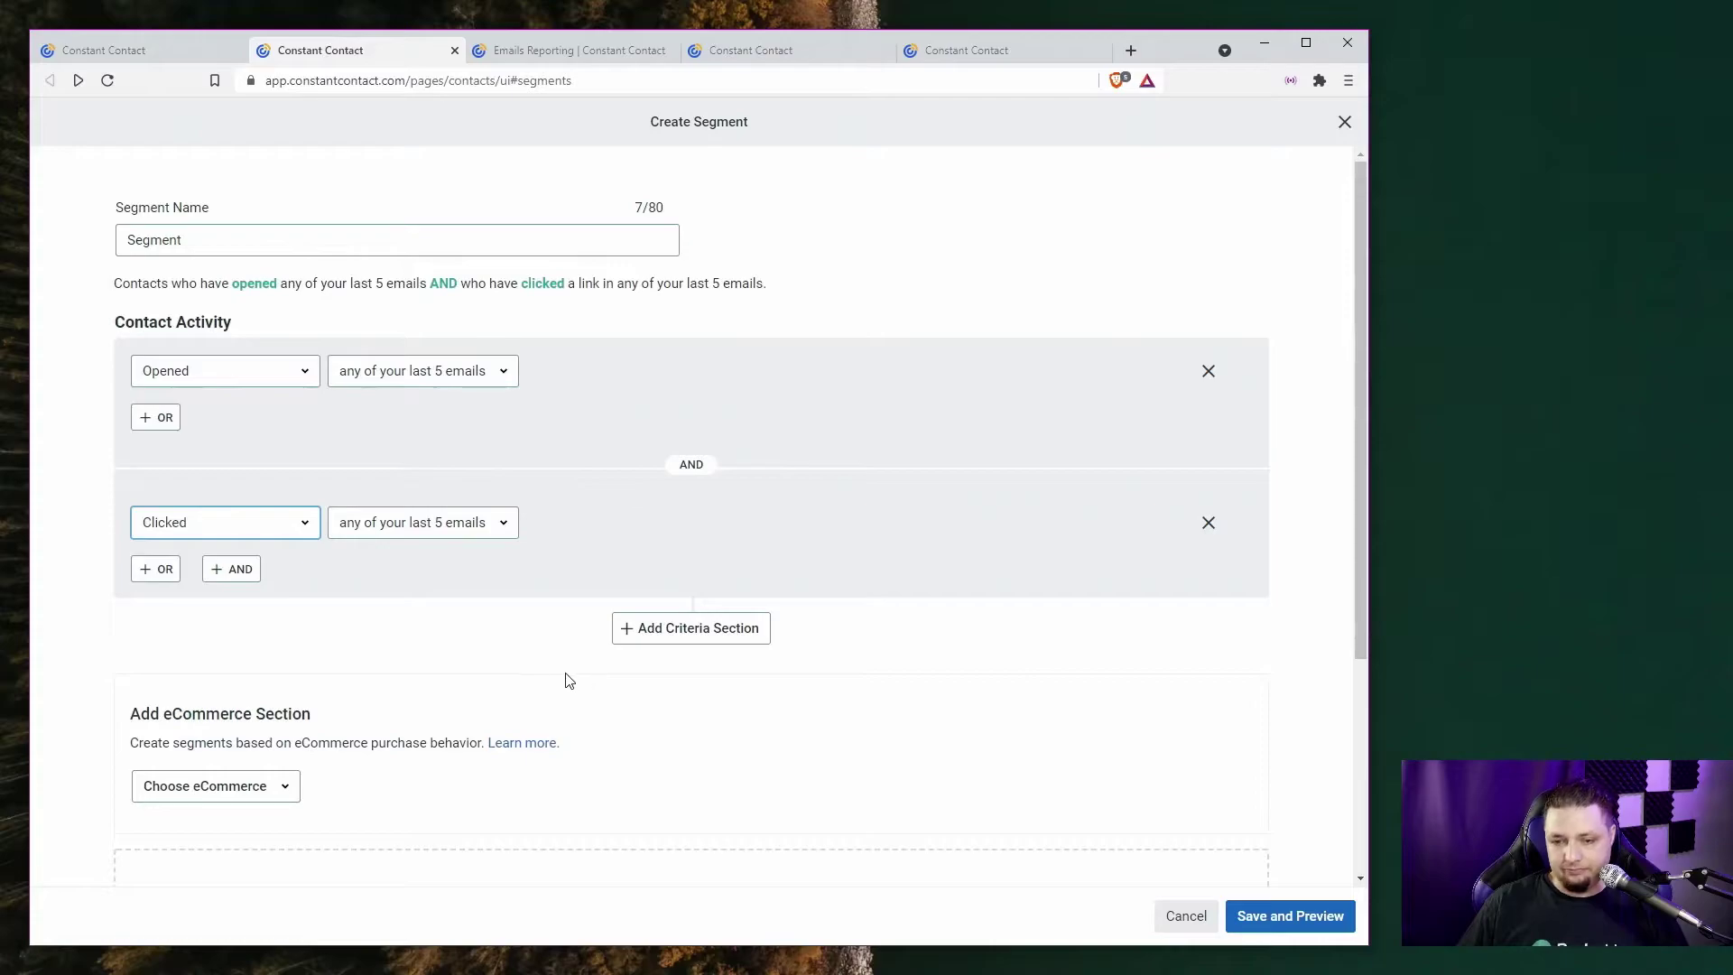
pyautogui.scroll(-3, 568, 682)
pyautogui.click(1302, 917)
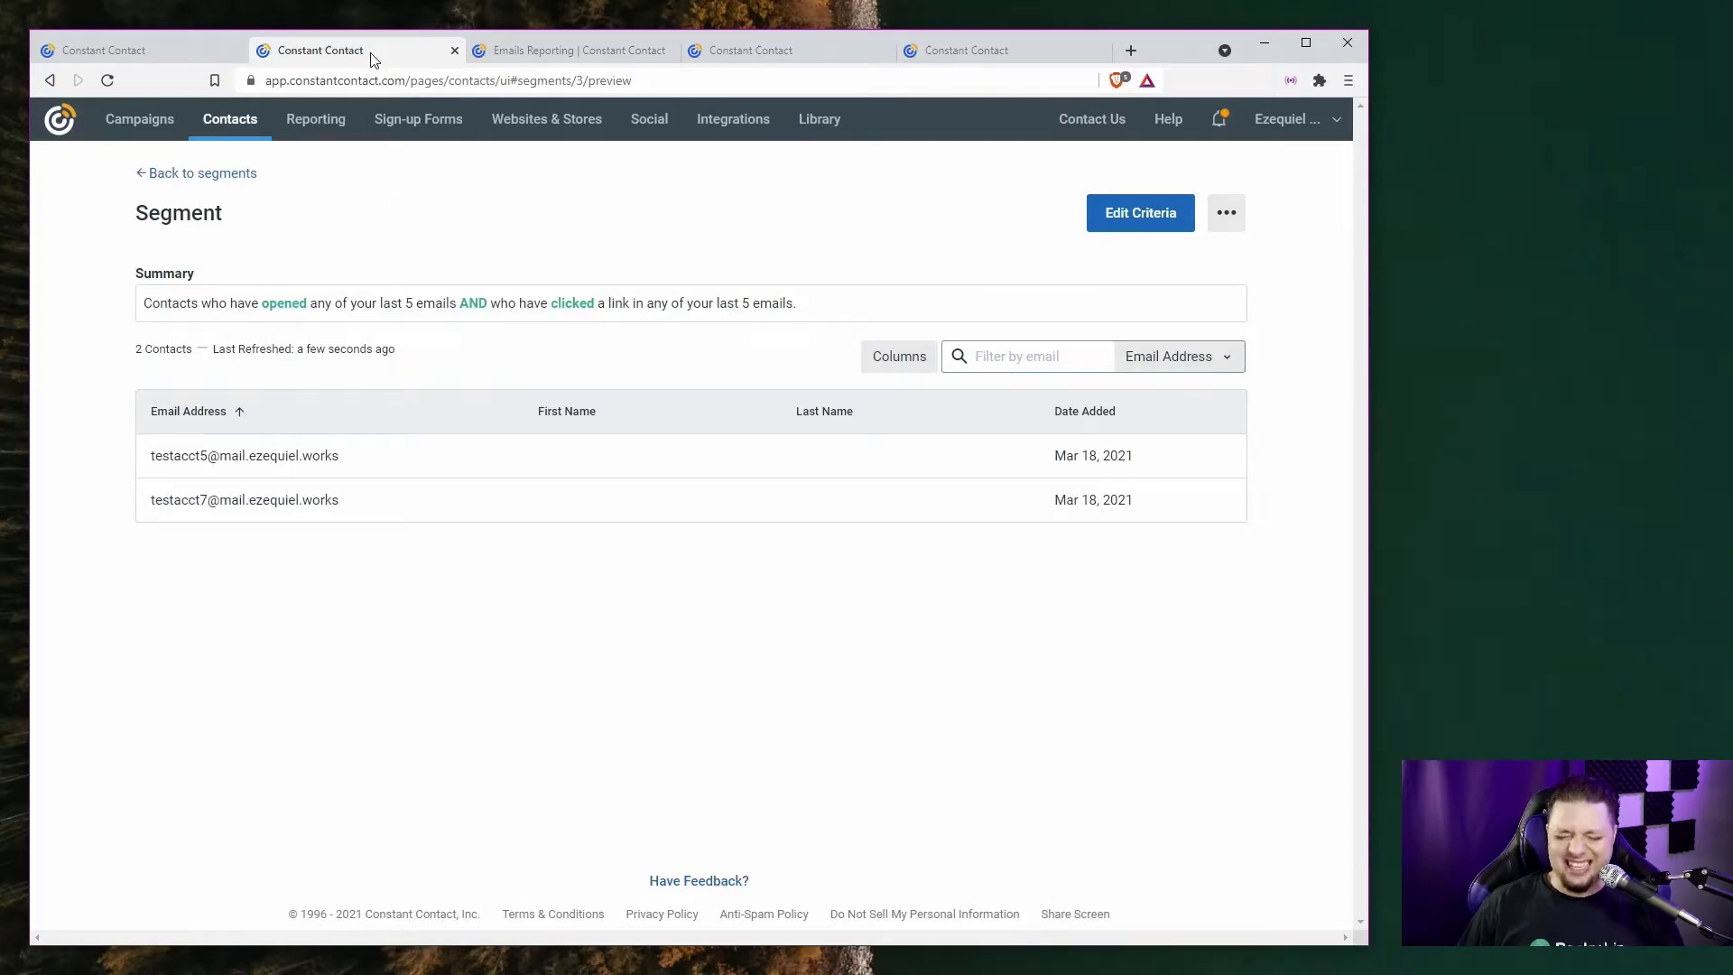
# - Name the automated series Series 1, trigger it on email open, and create the email later
pyautogui.click(144, 52)
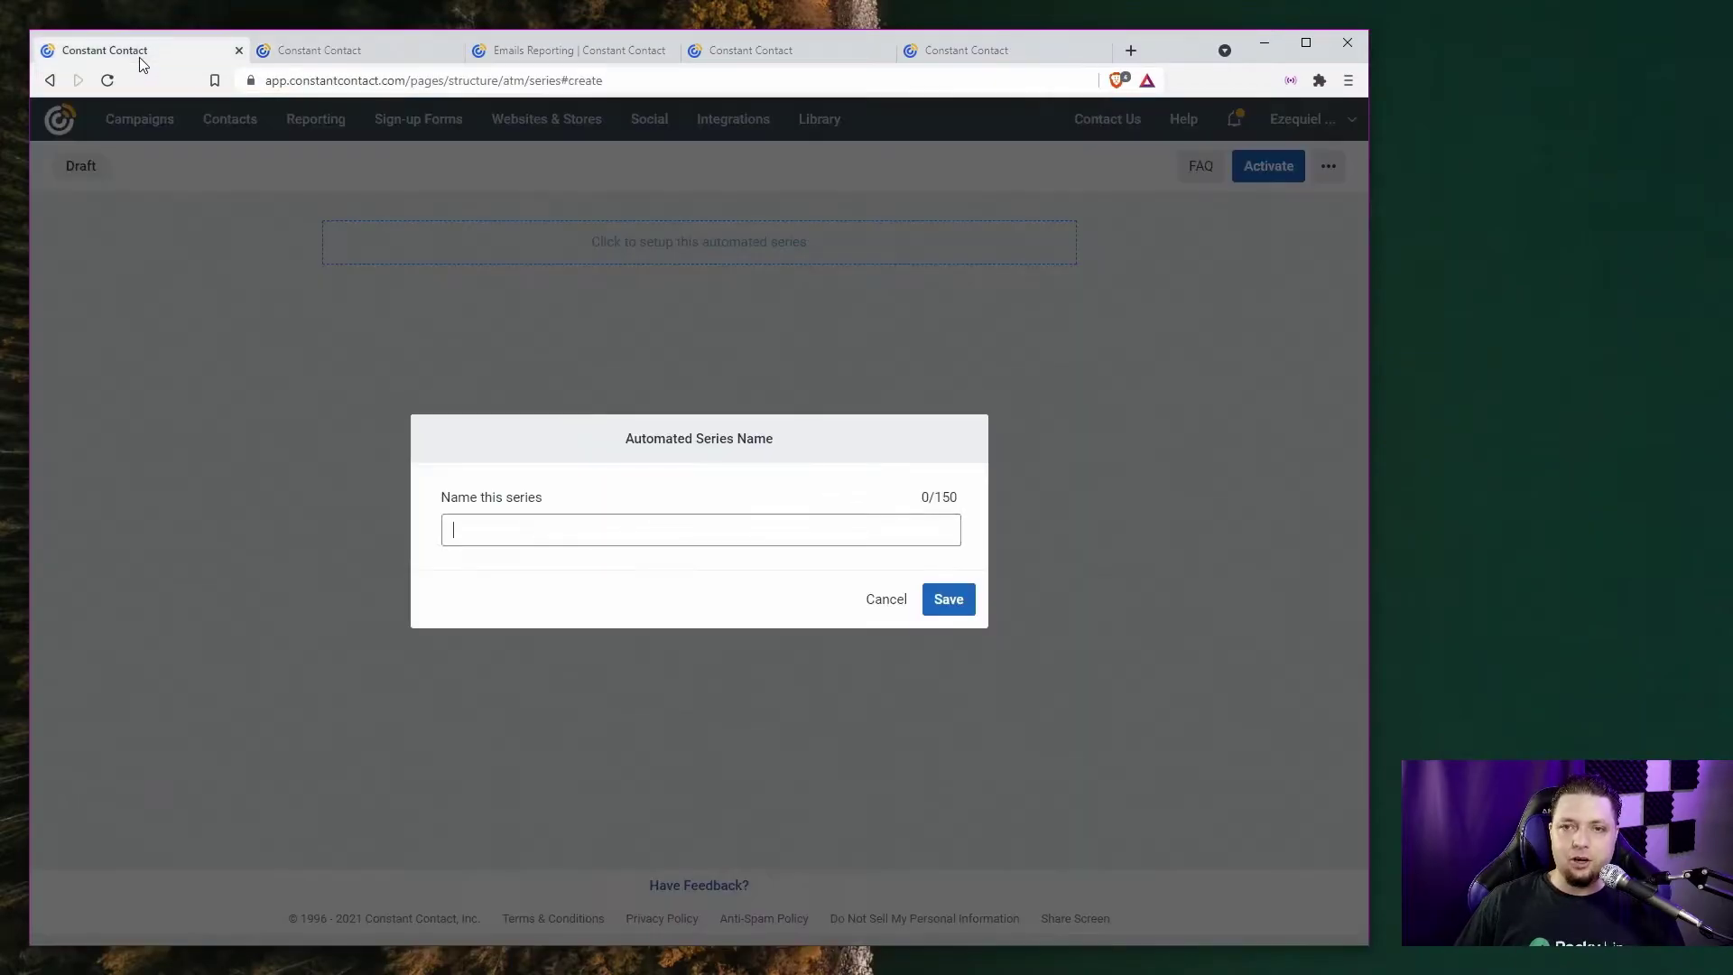
pyautogui.middleClick(306, 54)
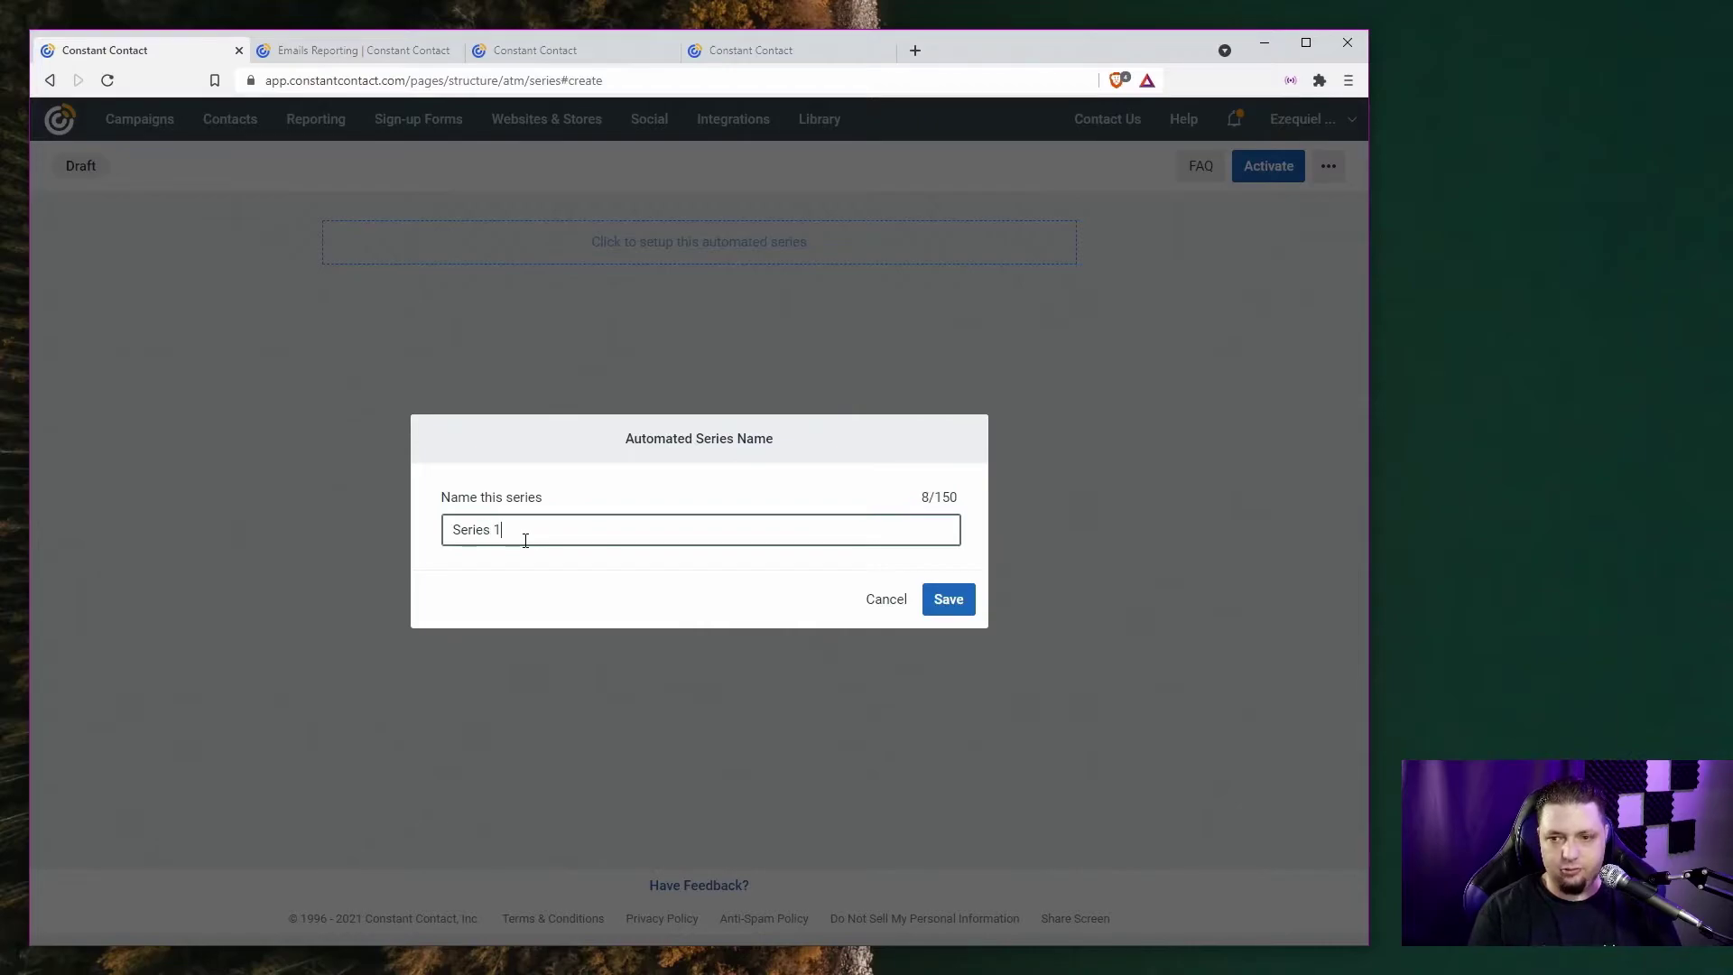
pyautogui.press('Return')
pyautogui.click(301, 320)
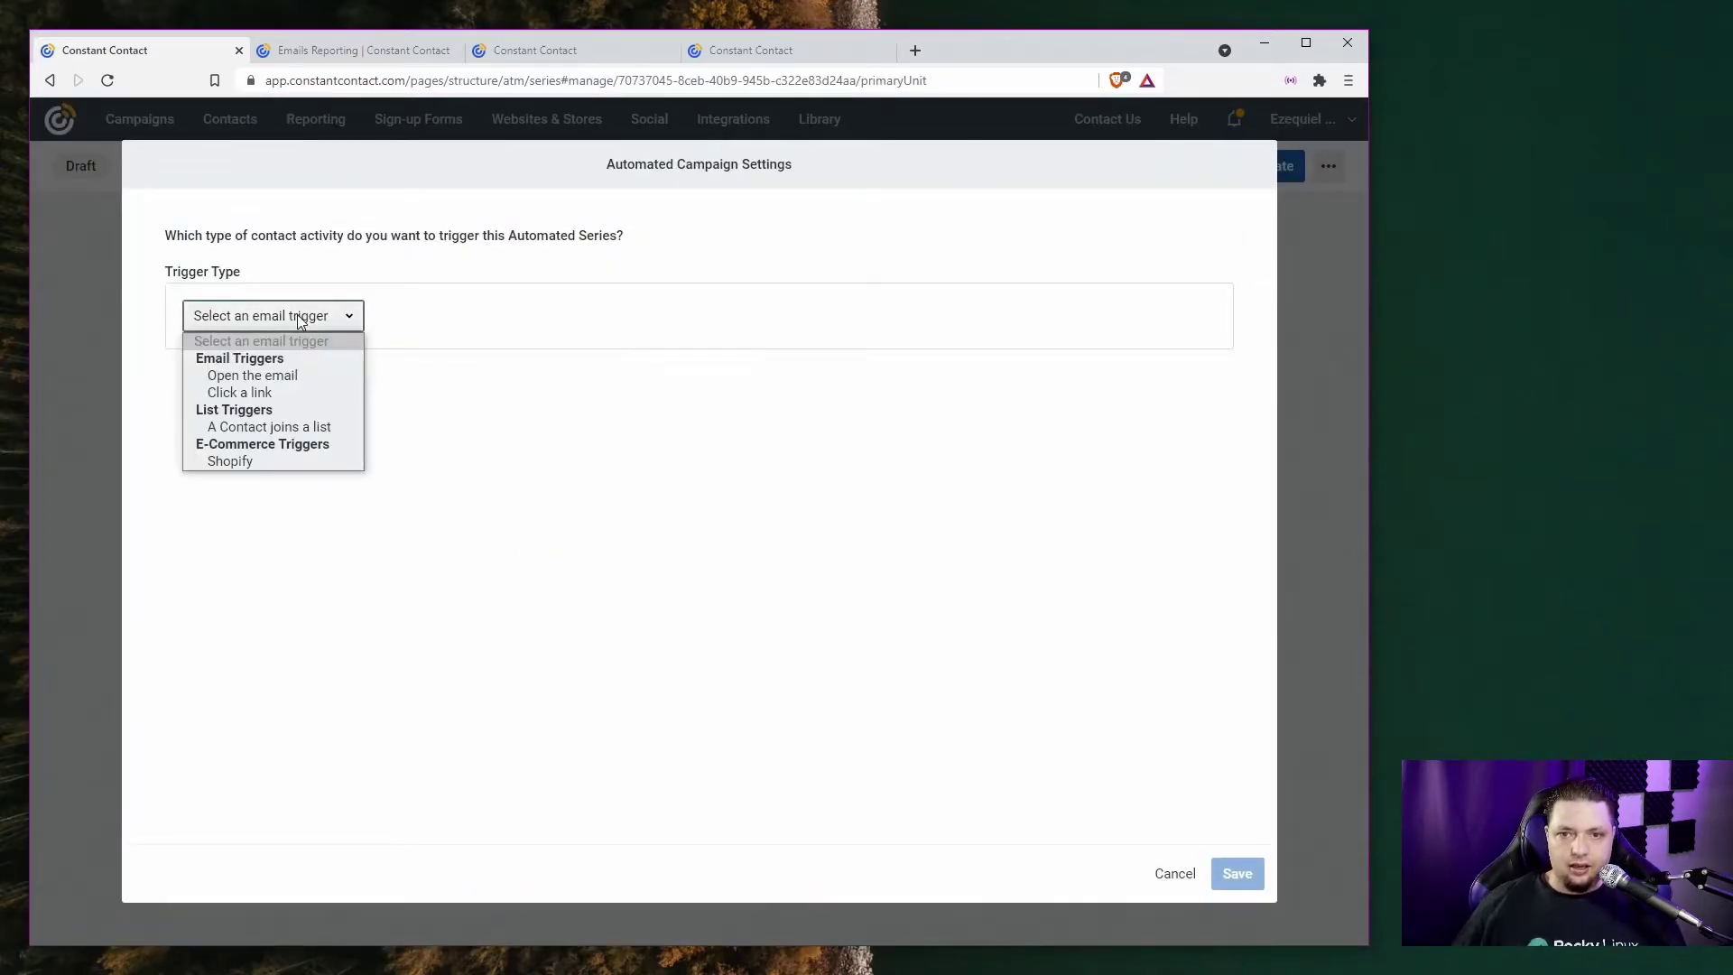
pyautogui.click(290, 377)
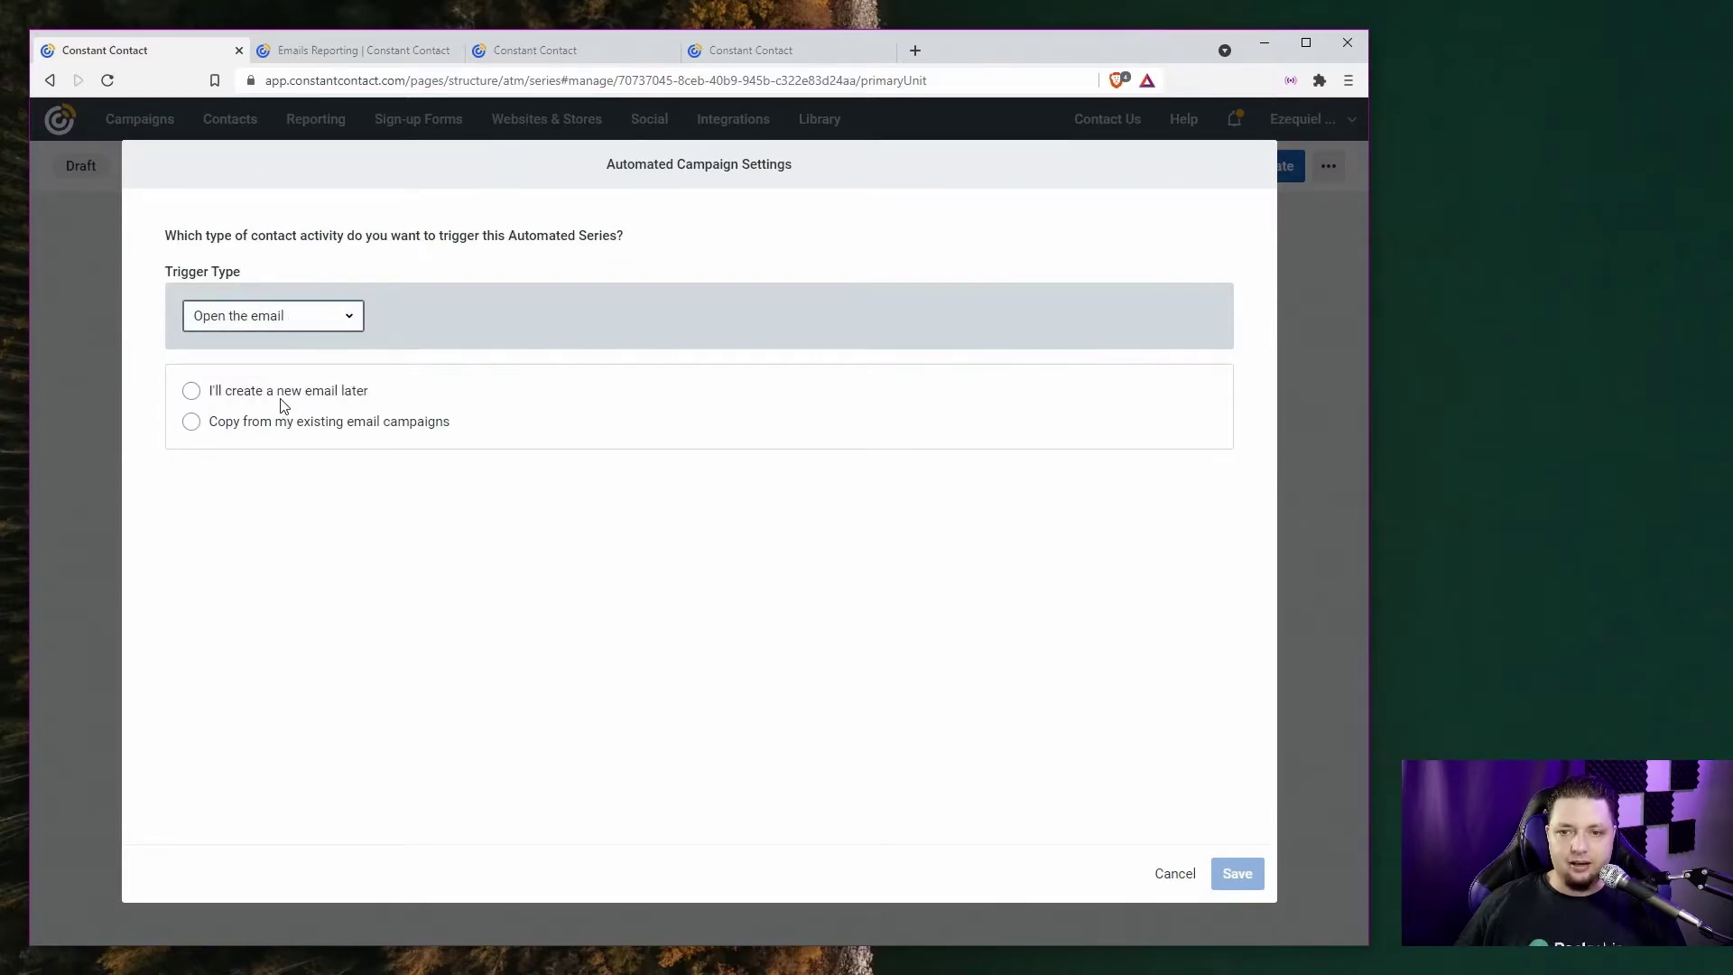
pyautogui.click(279, 397)
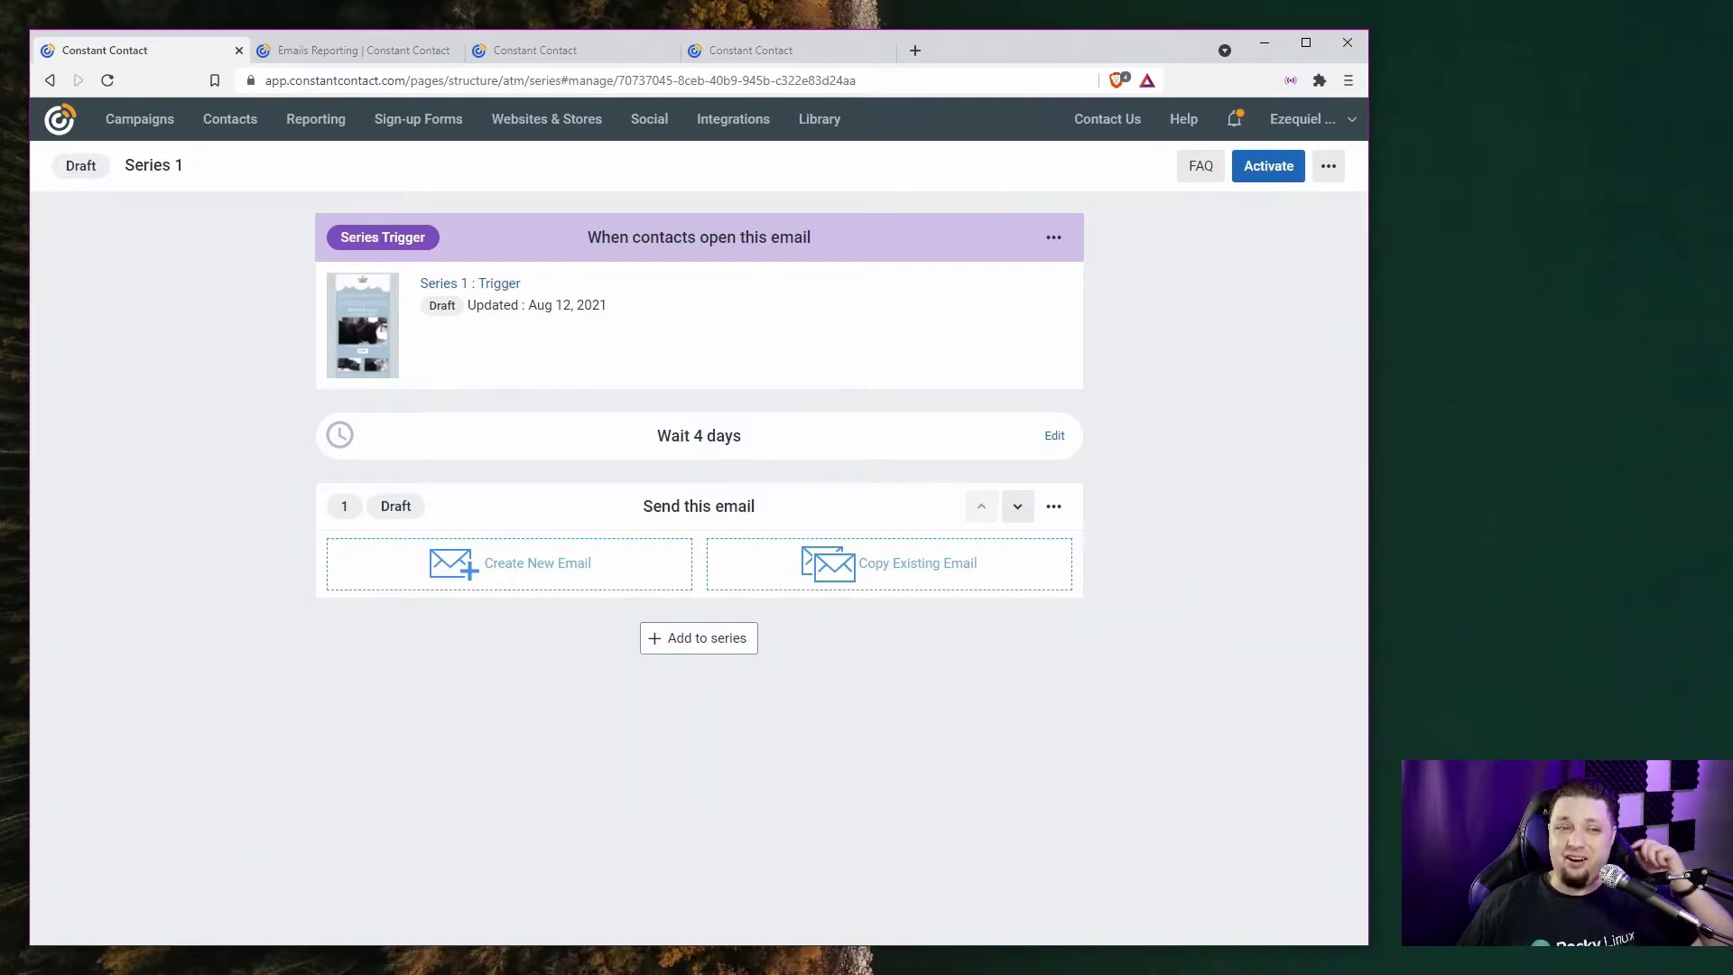
# - Close the series tab and browse email reports, keeping the date range at Past 12 Months
pyautogui.middleClick(192, 56)
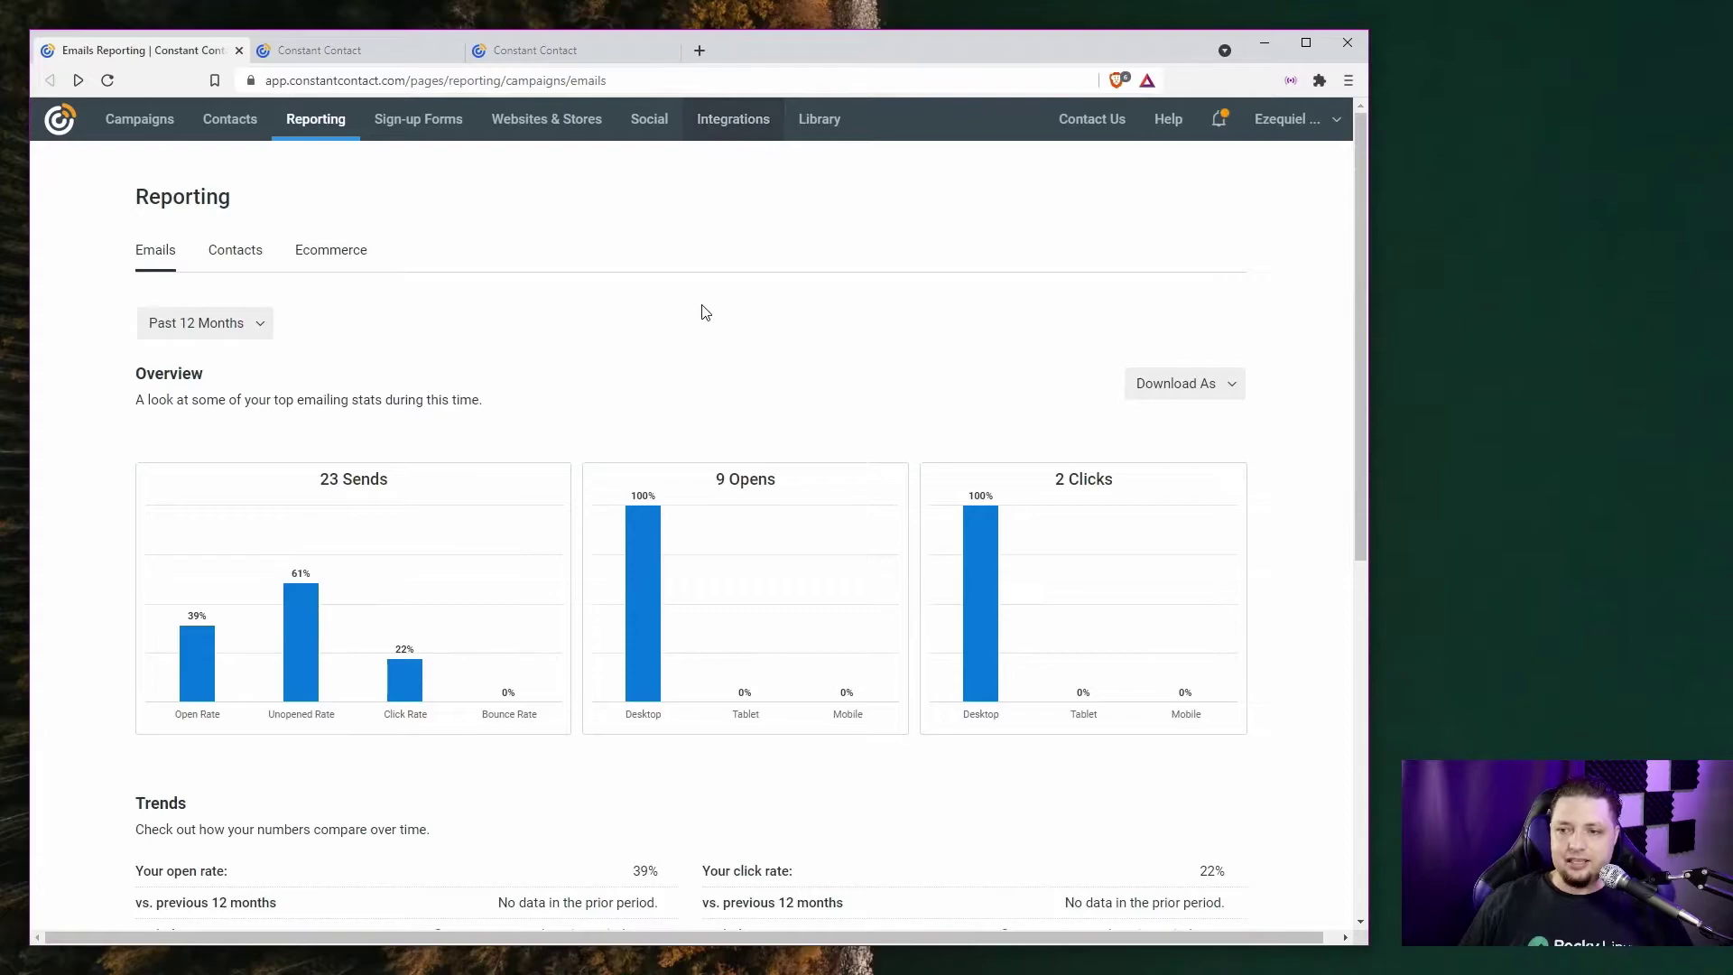
pyautogui.scroll(-5, 702, 305)
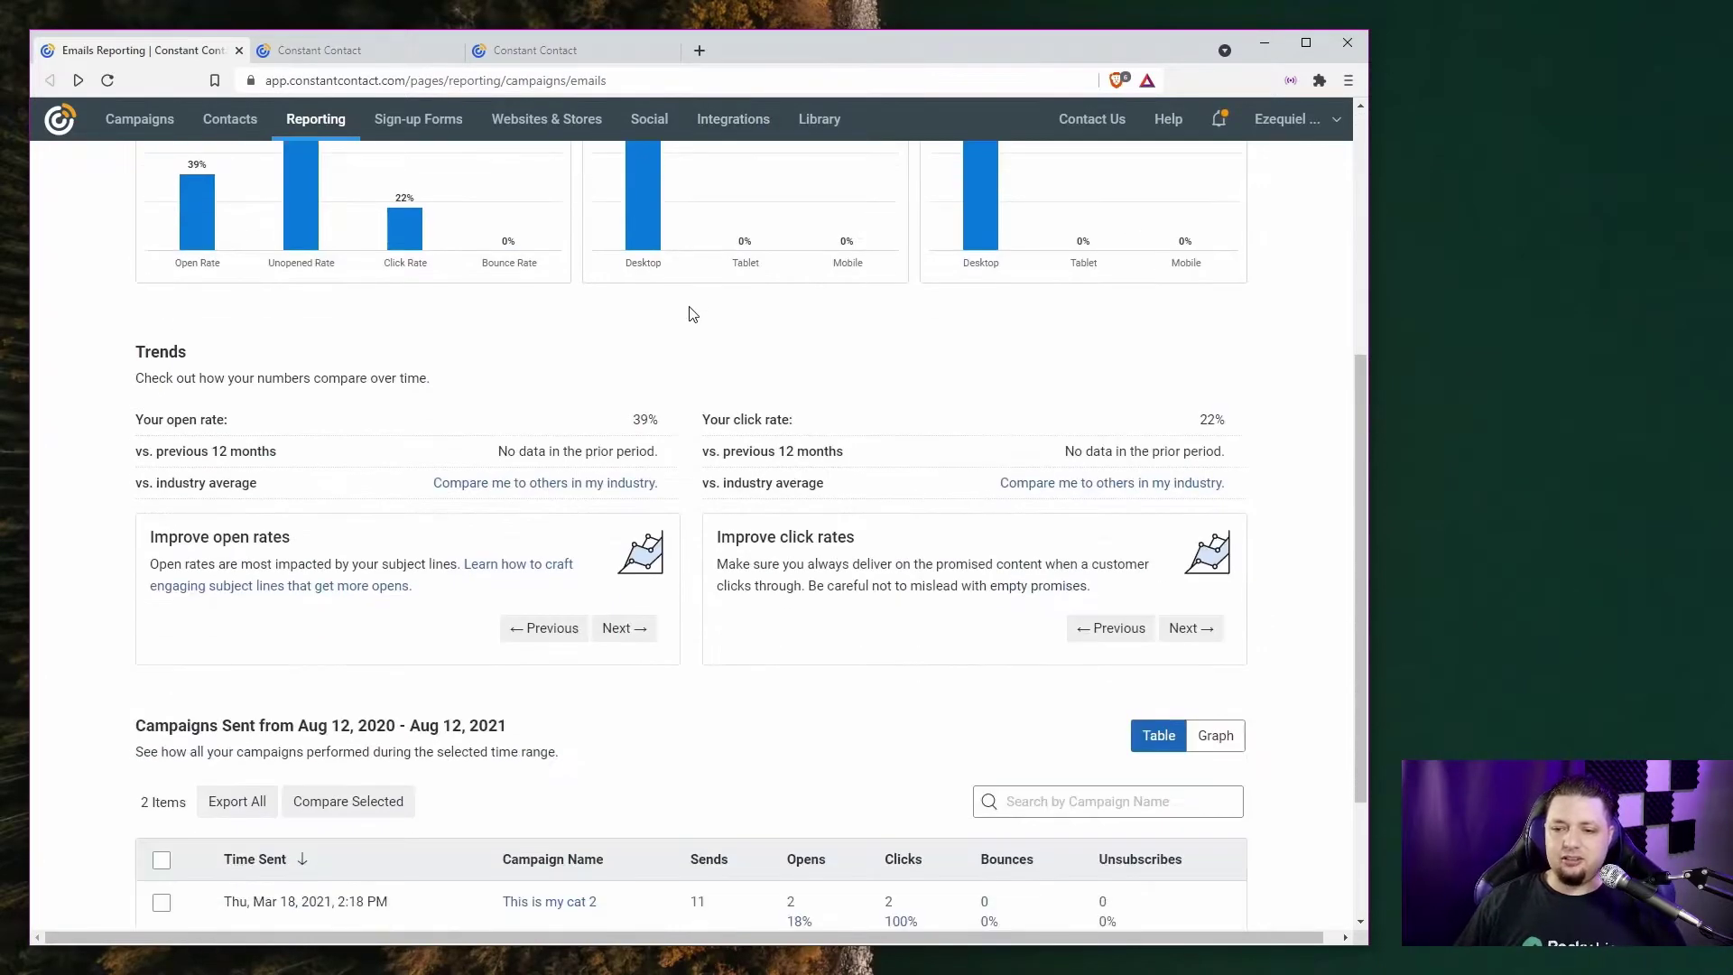
pyautogui.scroll(-3, 686, 329)
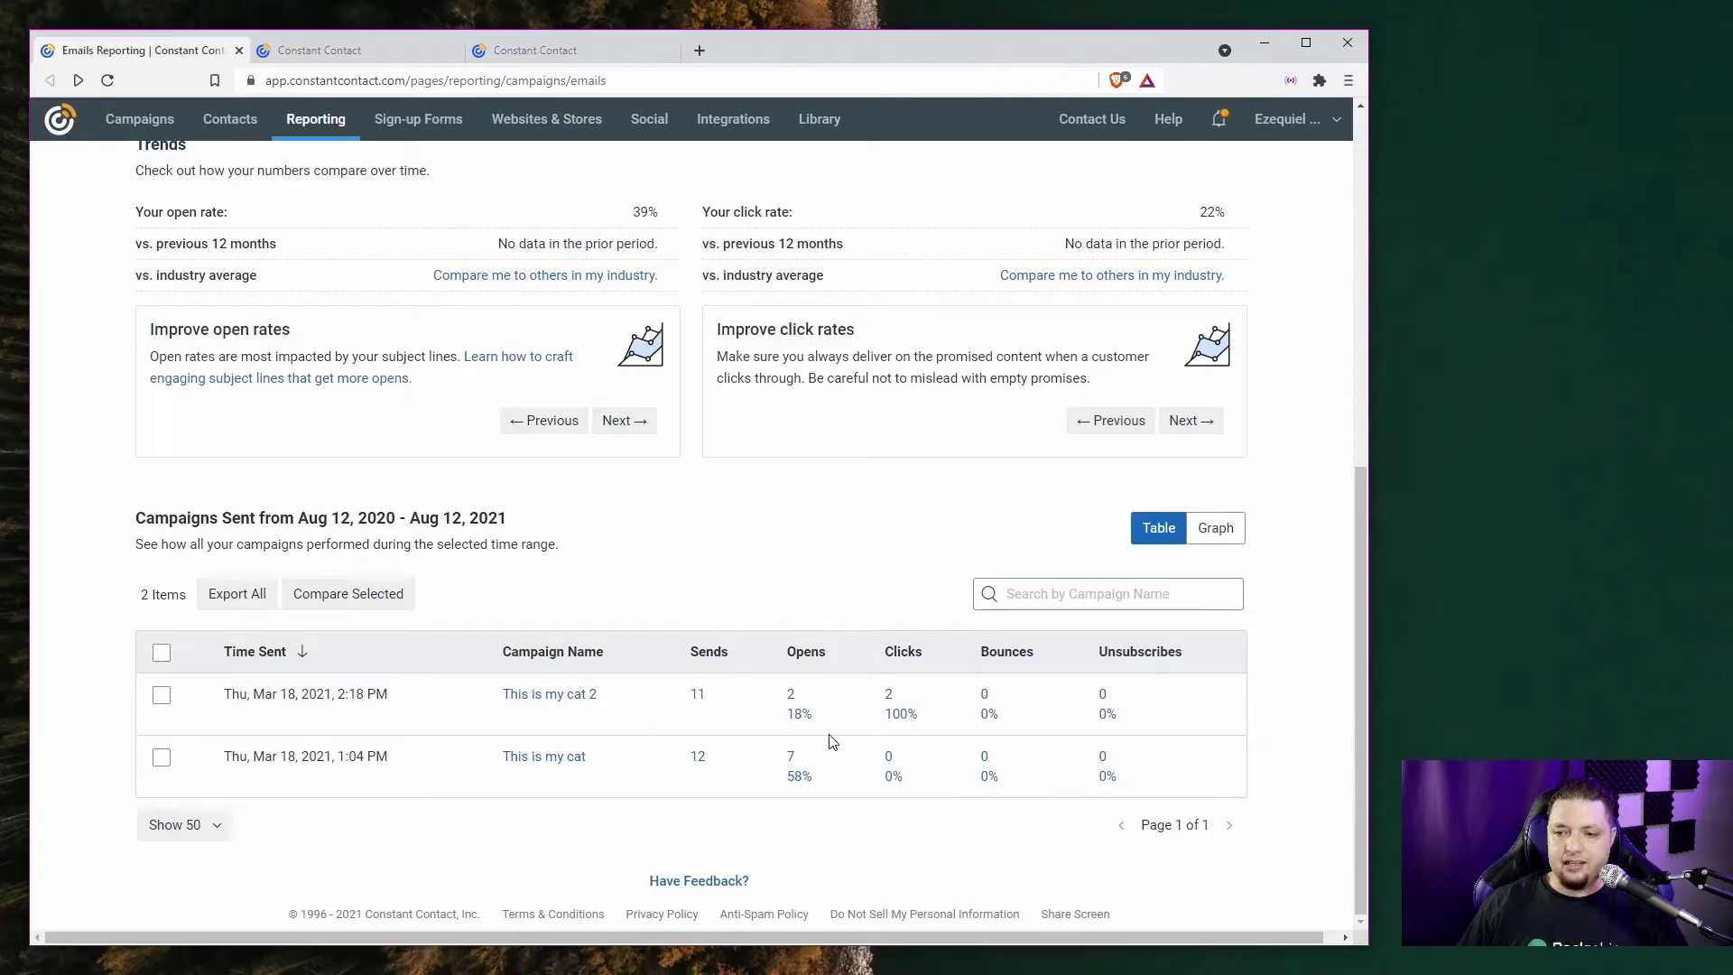
pyautogui.scroll(7, 776, 695)
pyautogui.scroll(-4, 578, 596)
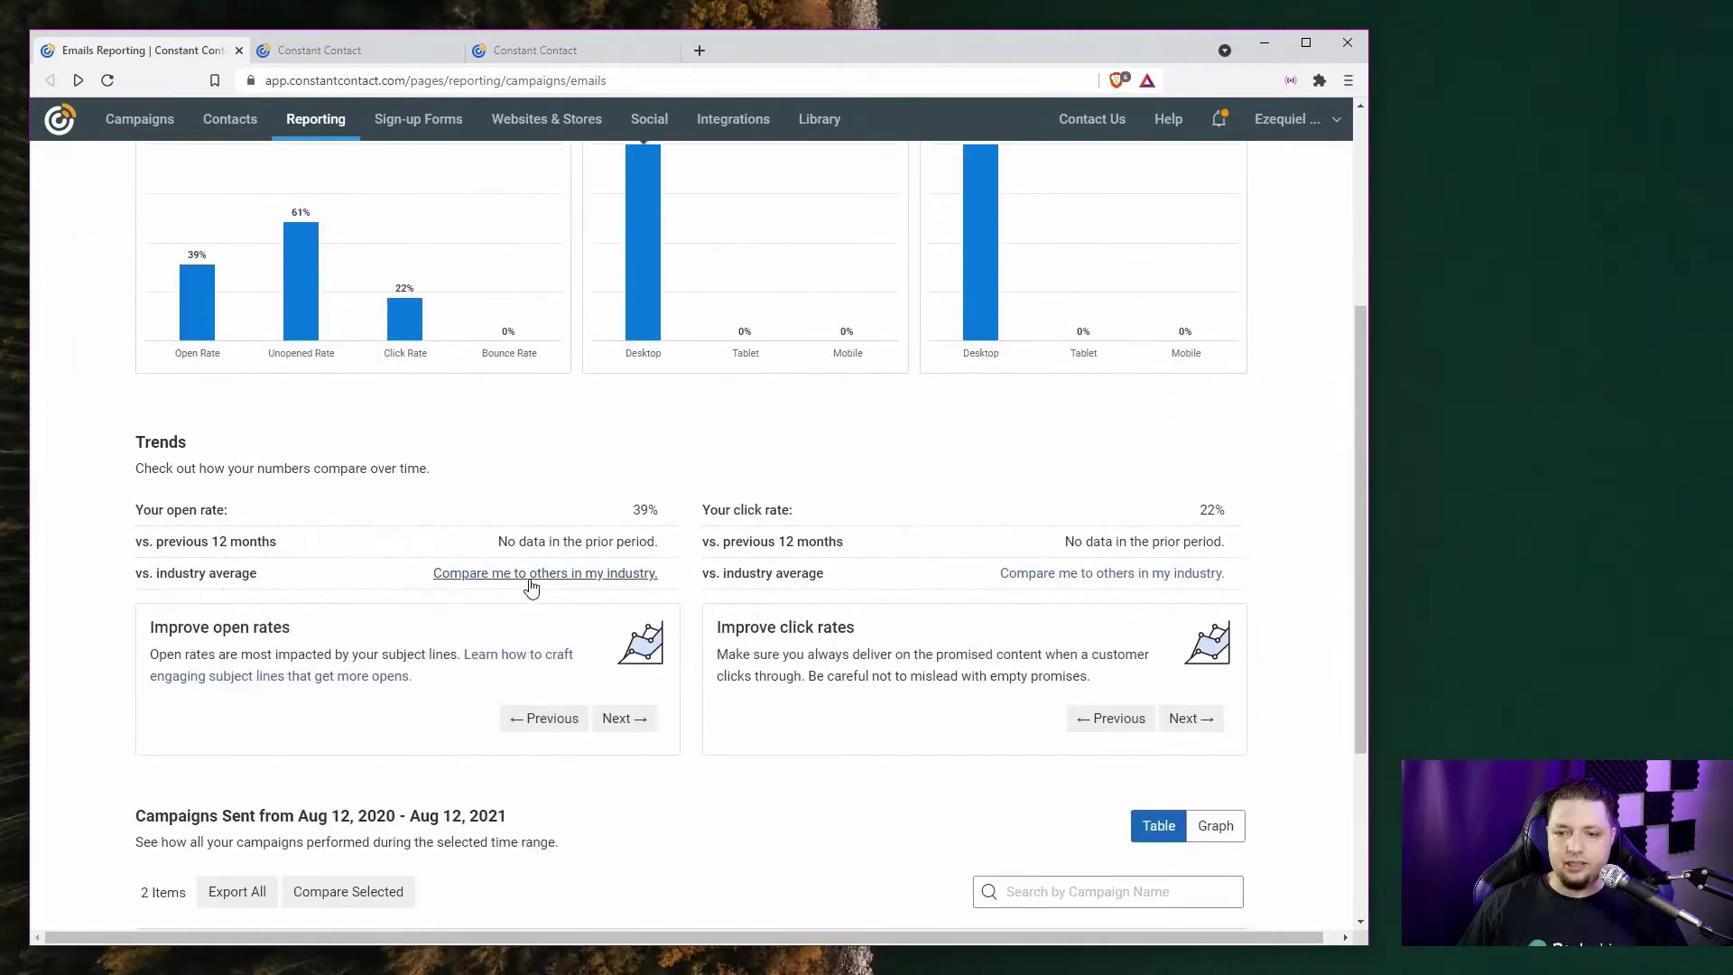
pyautogui.scroll(4, 623, 478)
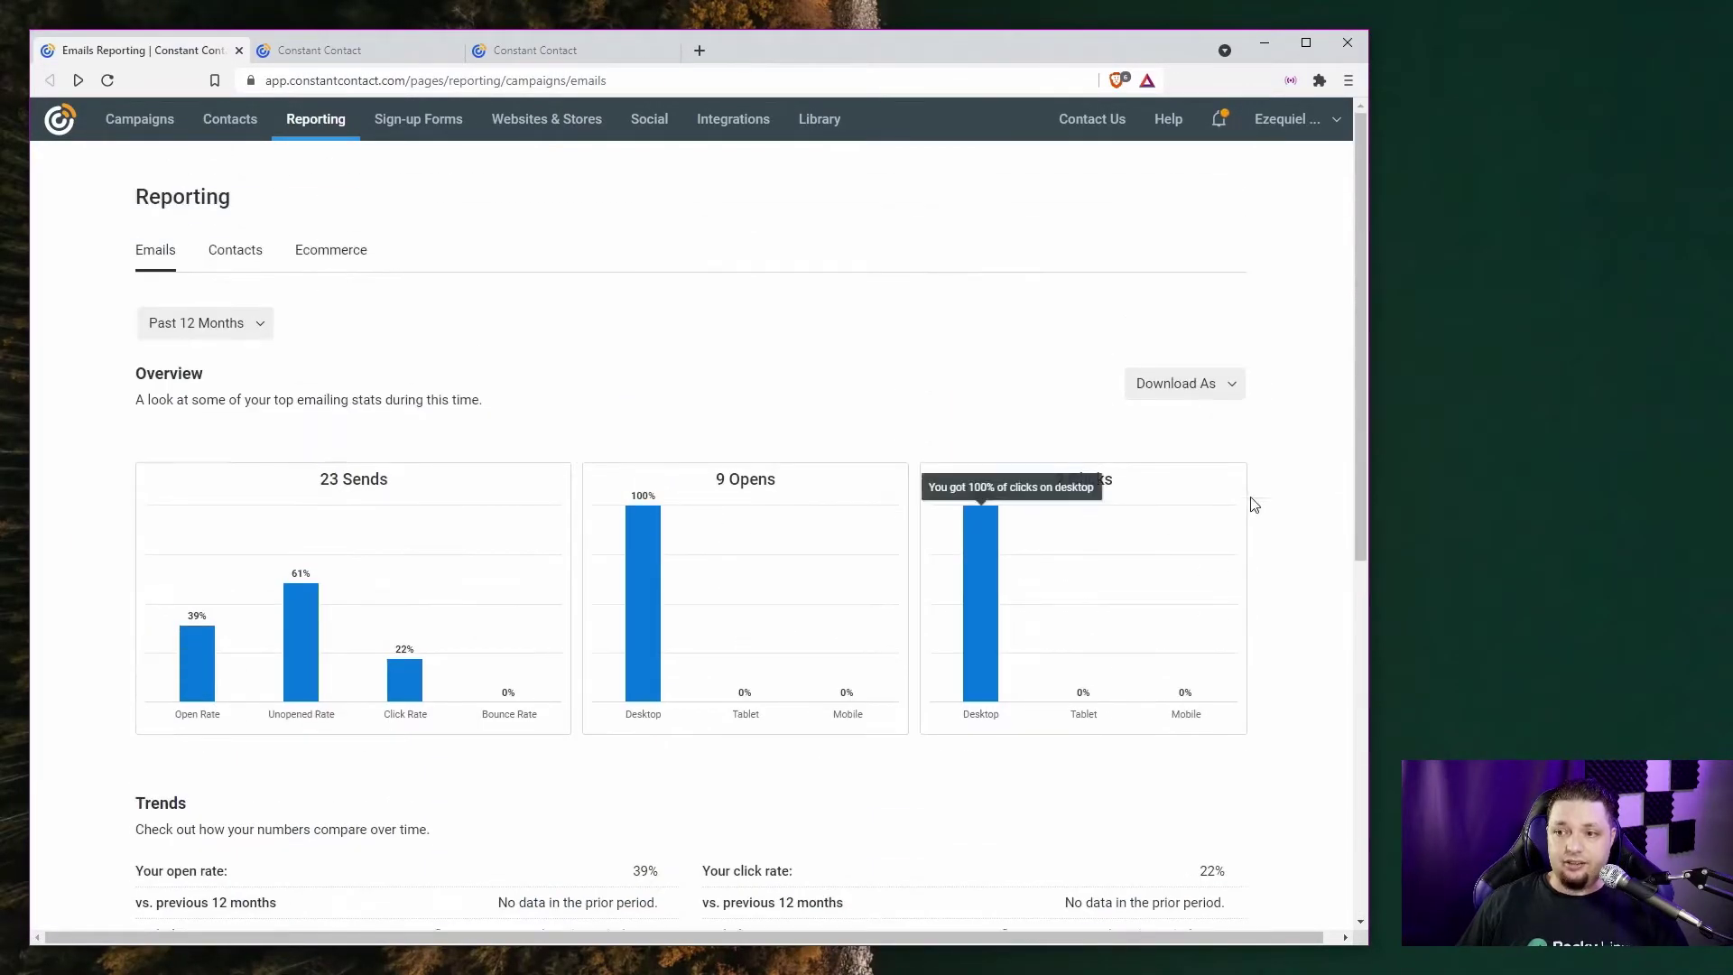
pyautogui.click(196, 325)
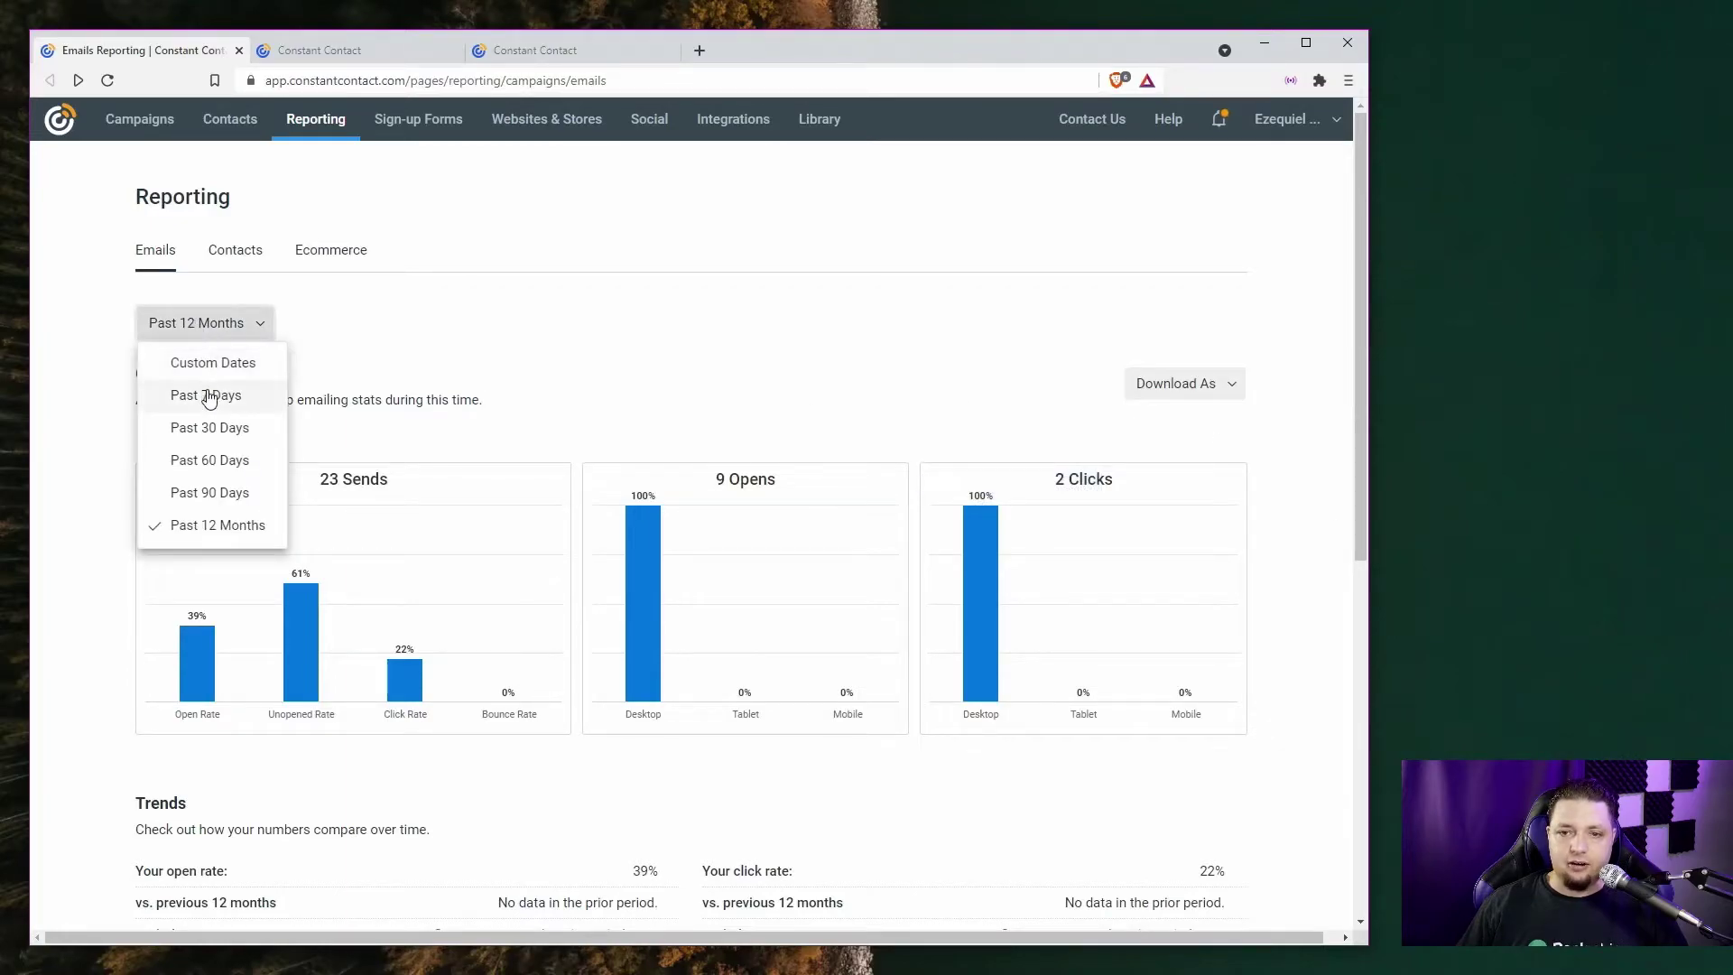
pyautogui.click(217, 522)
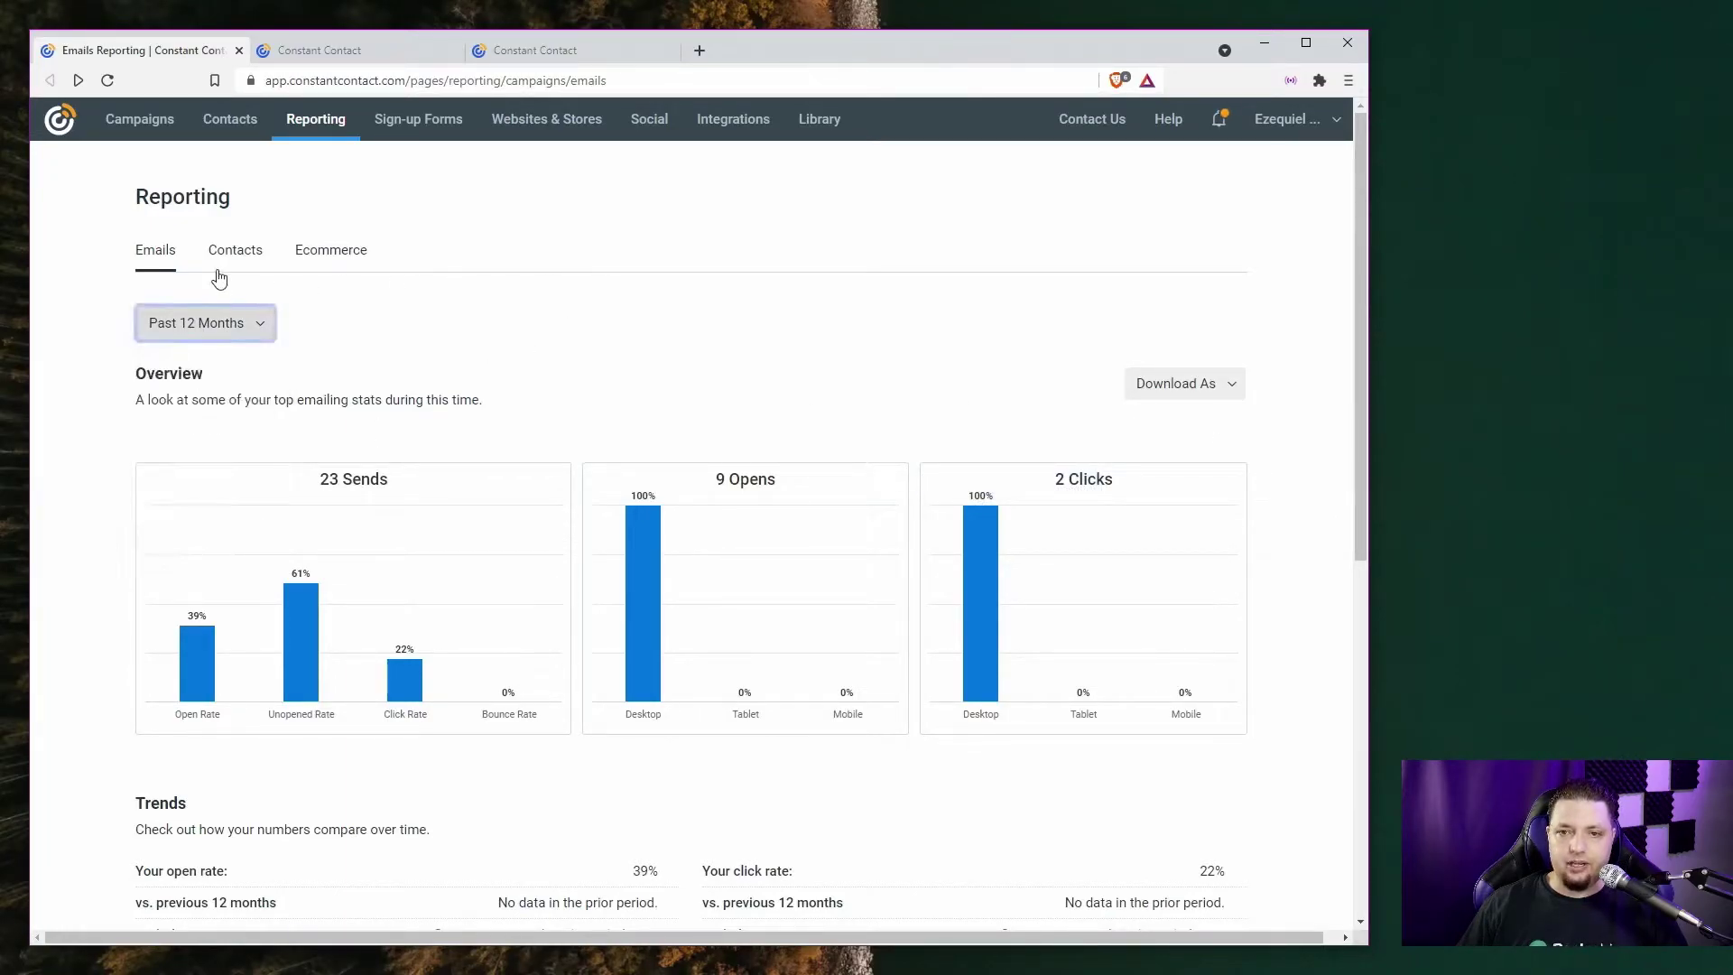
# - Review the This is my cat 2 campaign report, then close both reporting tabs
pyautogui.click(325, 51)
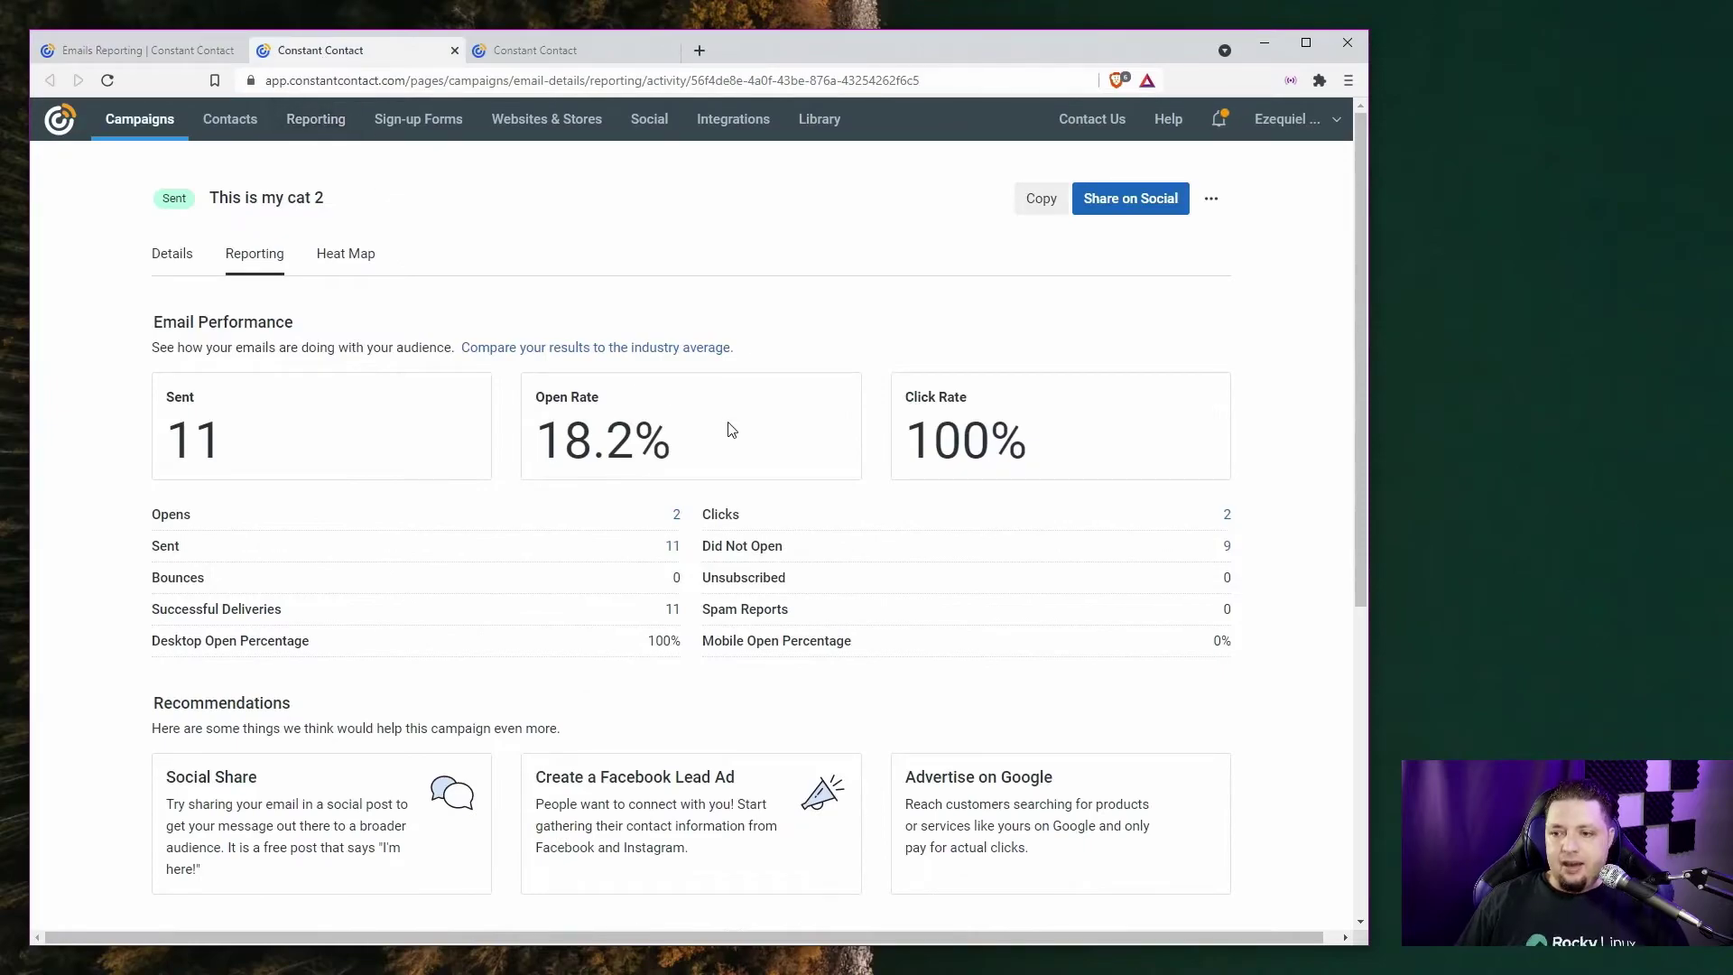
pyautogui.scroll(-2, 709, 323)
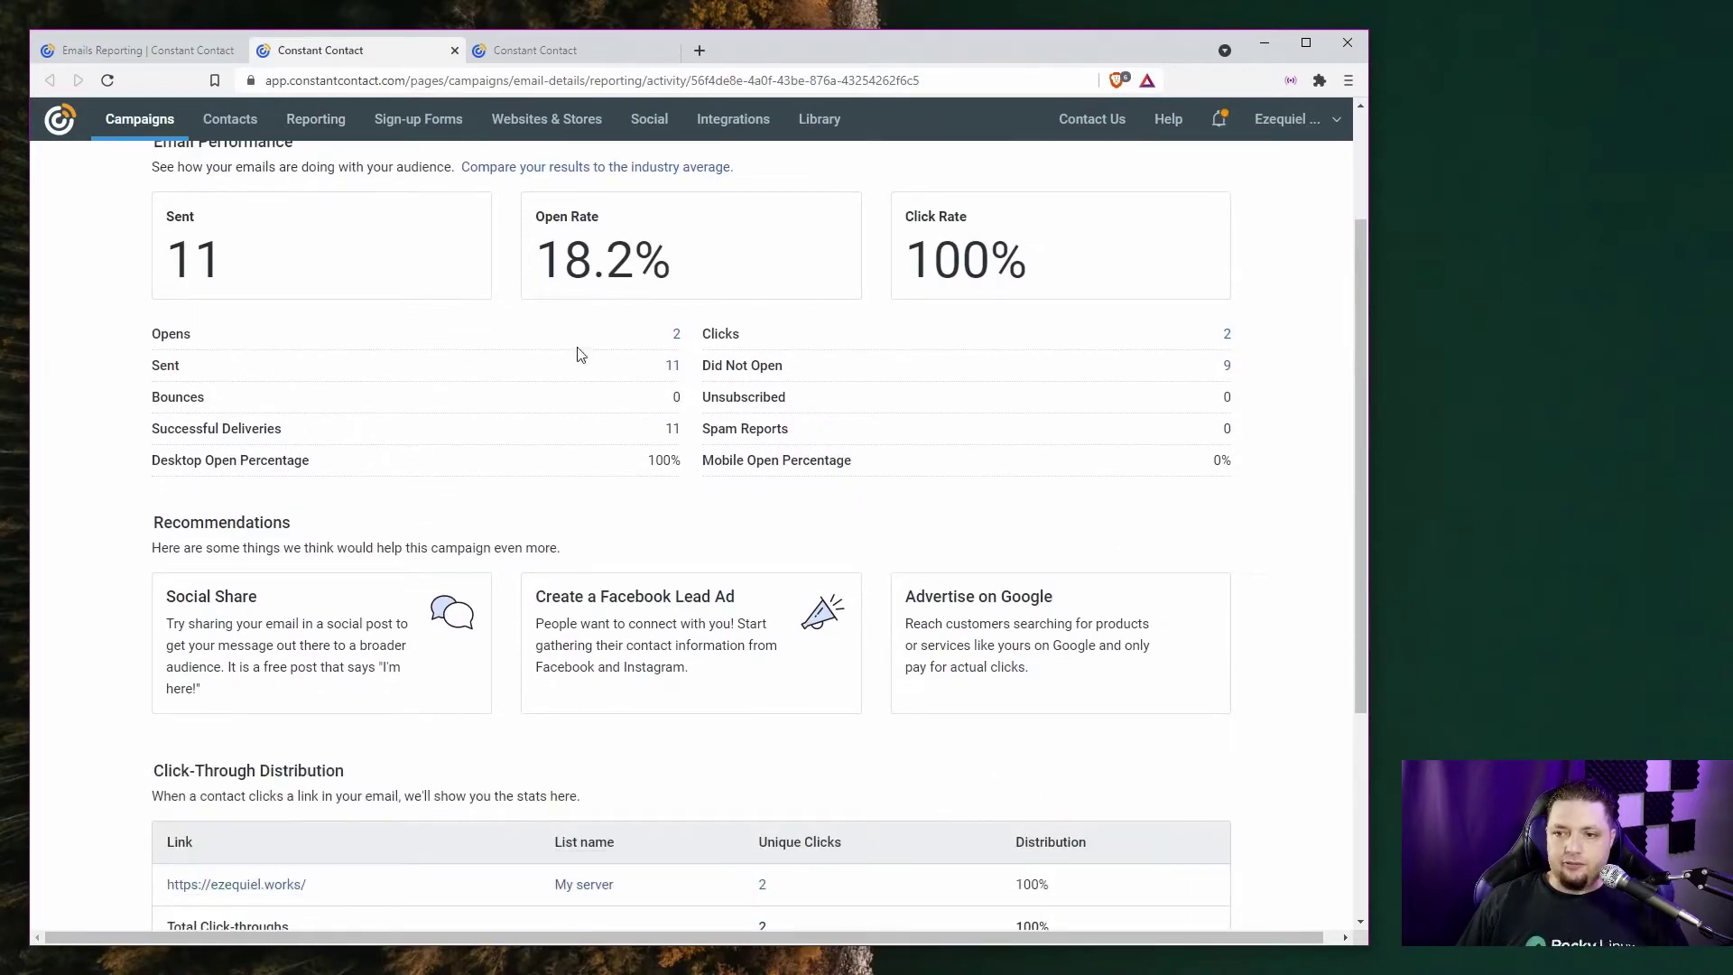
pyautogui.scroll(-4, 495, 452)
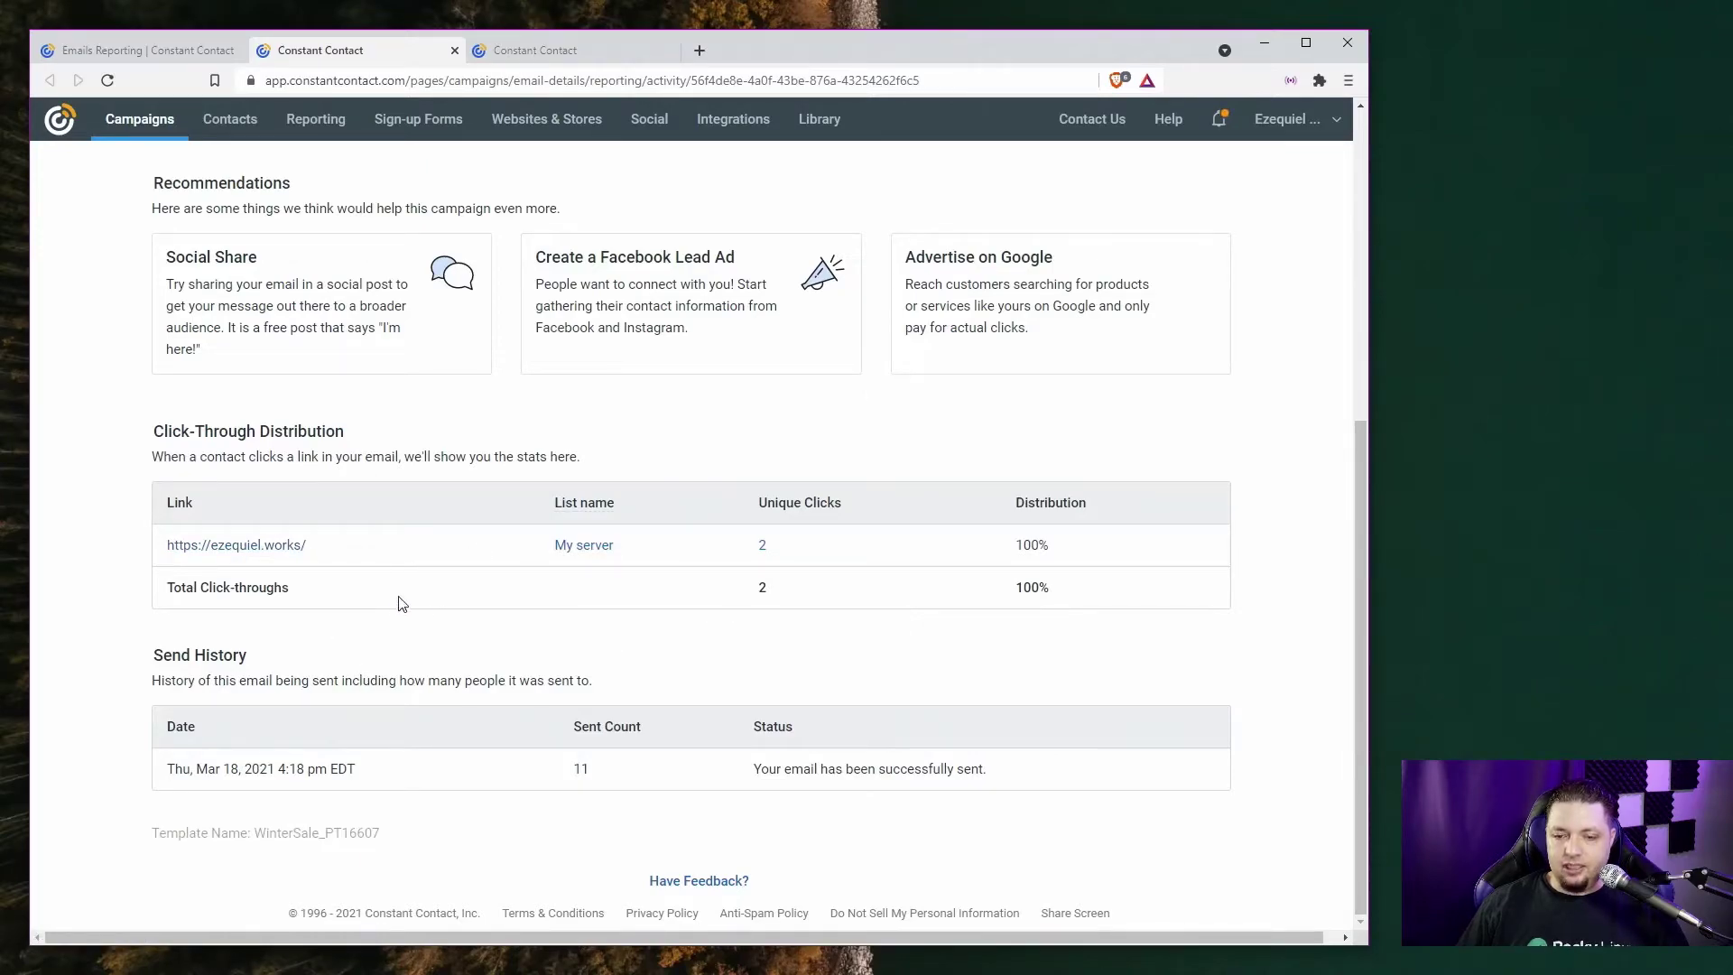
pyautogui.scroll(6, 456, 623)
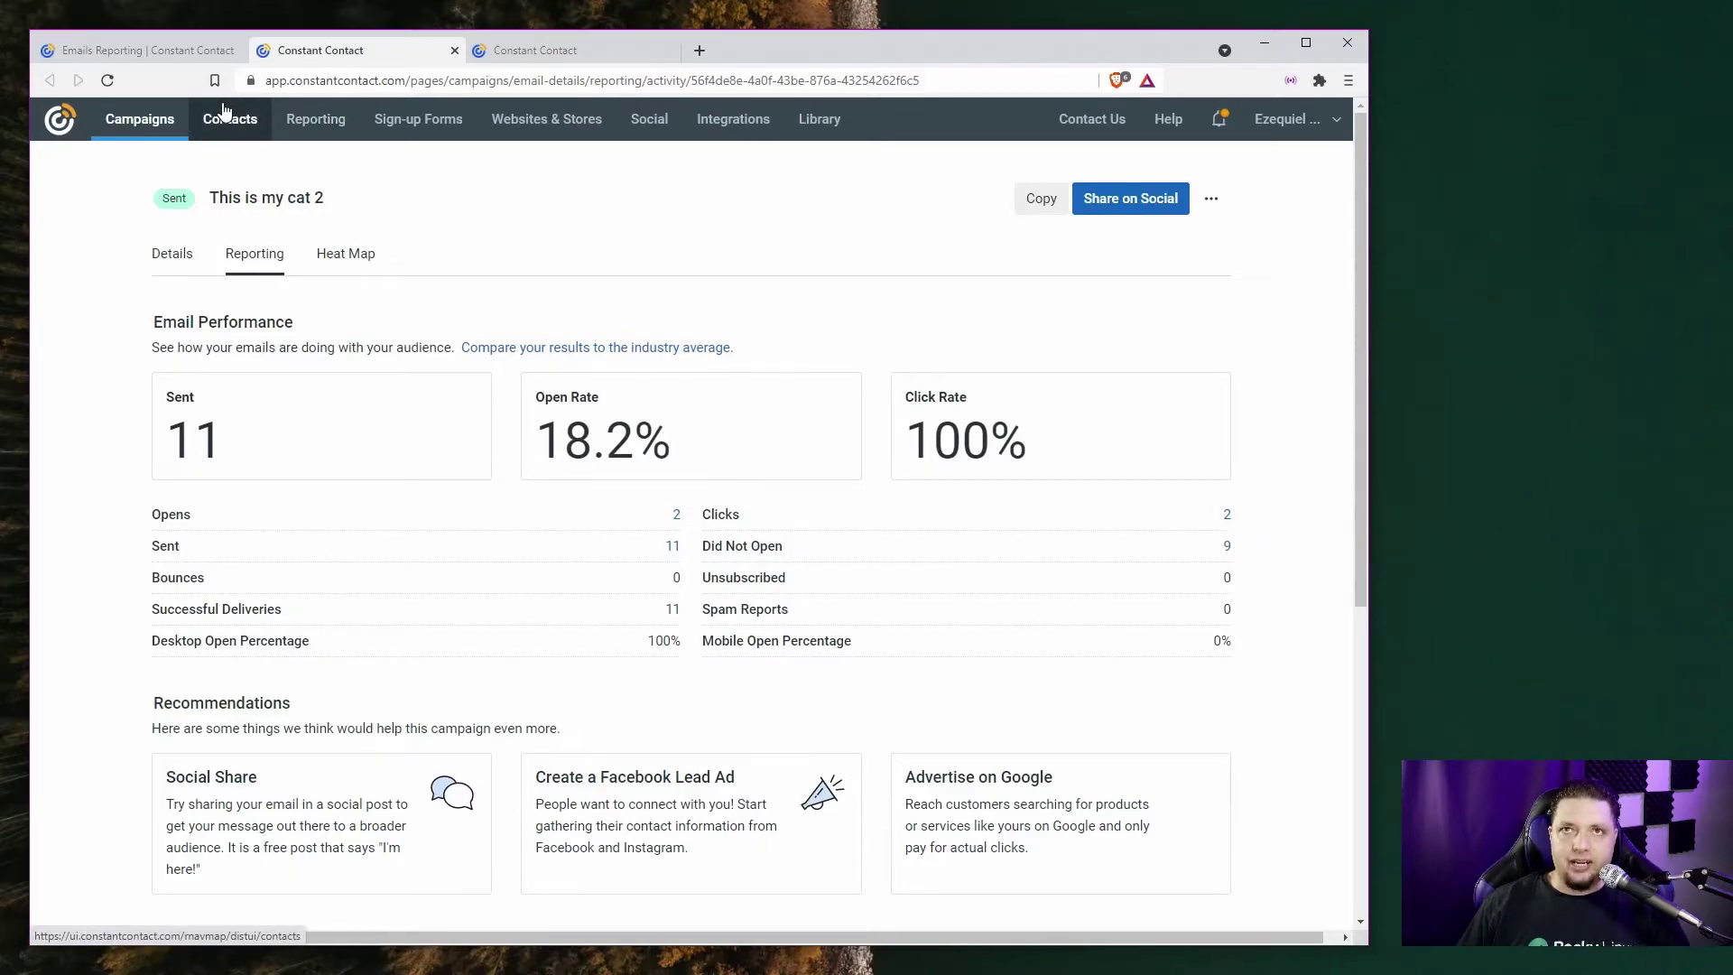
pyautogui.click(236, 49)
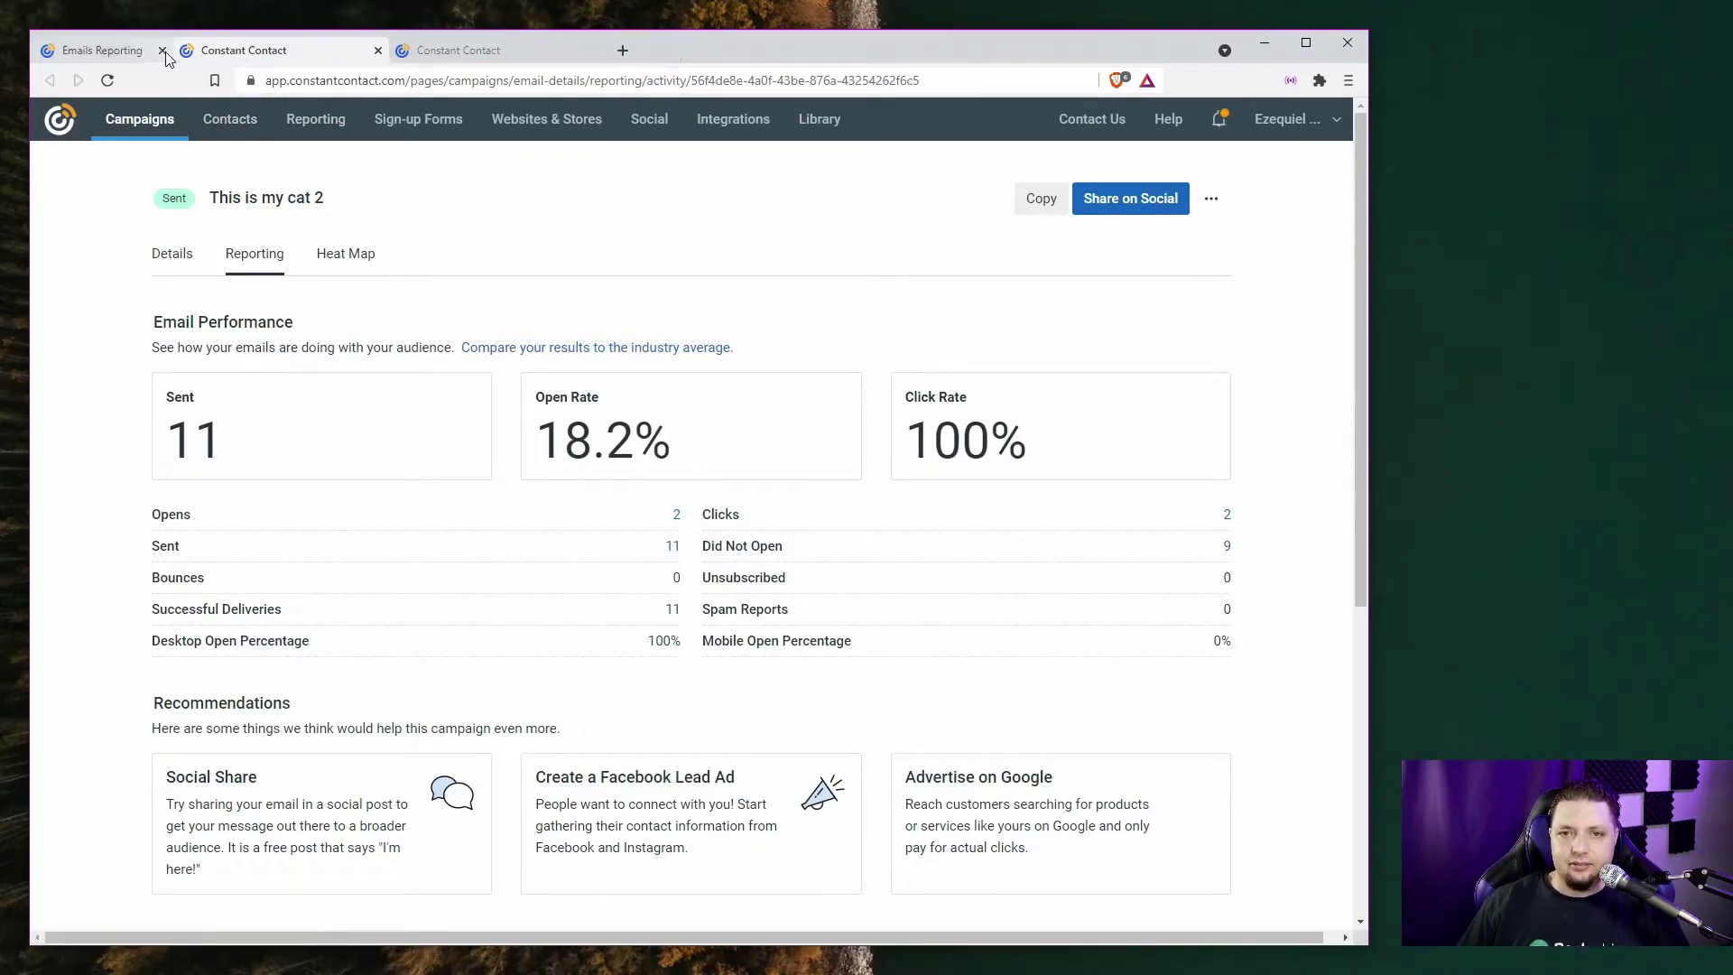
pyautogui.click(236, 50)
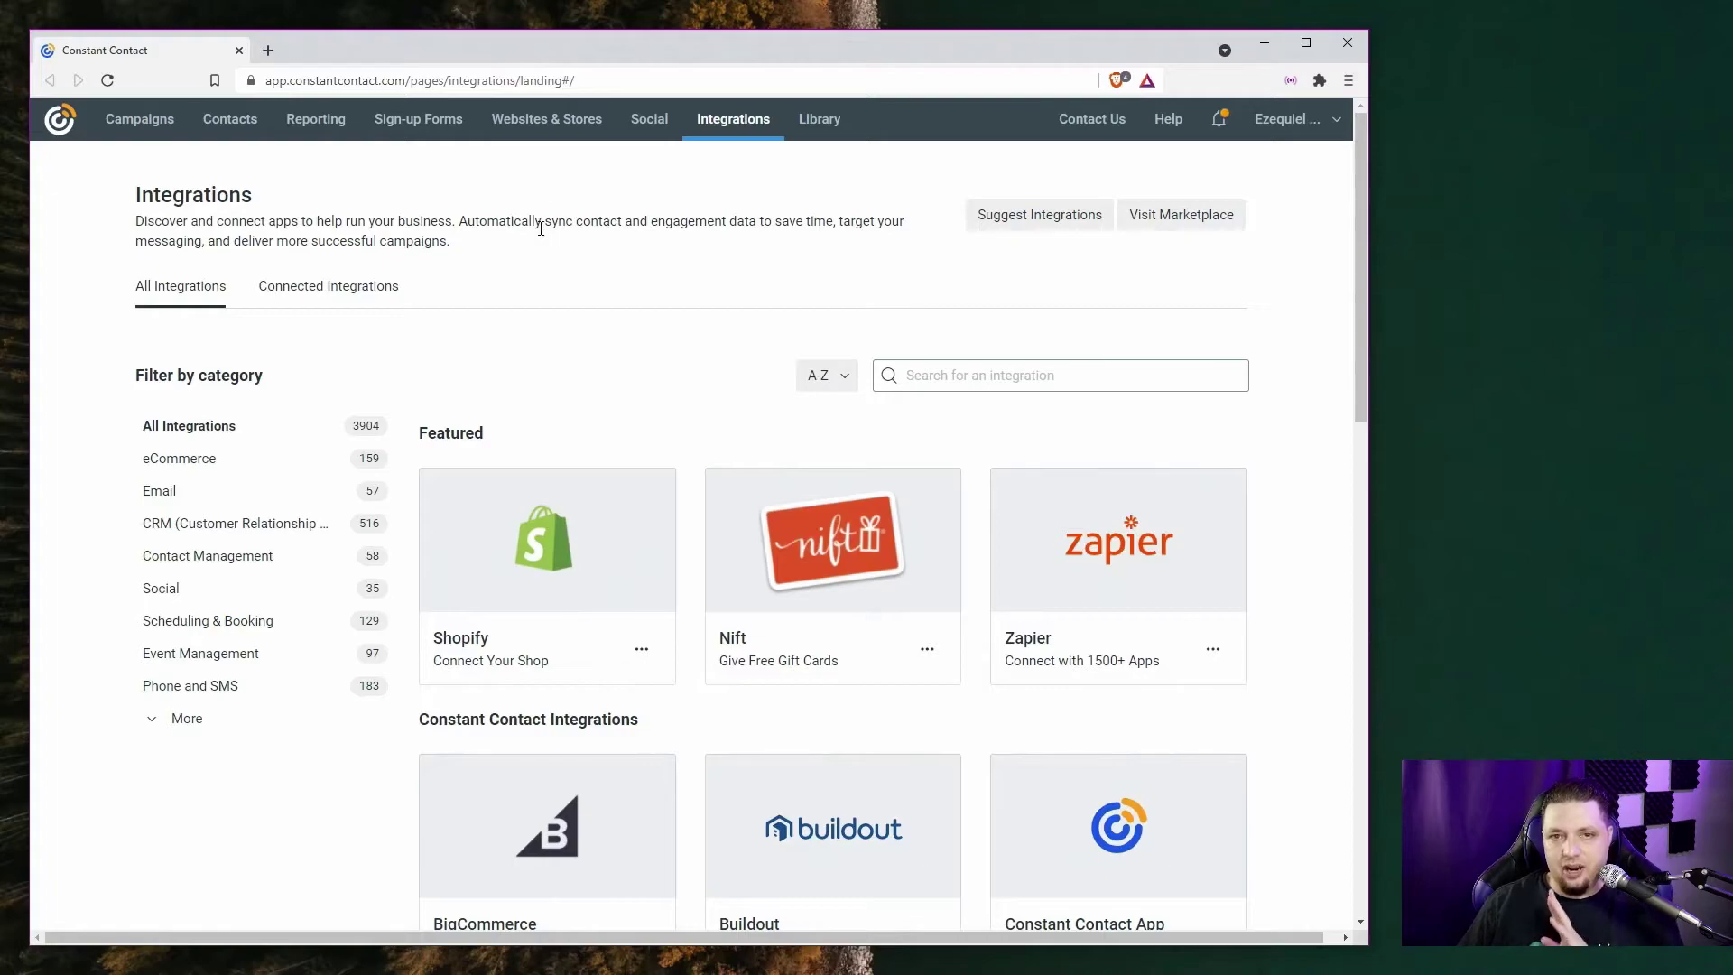
pyautogui.scroll(-5, 550, 253)
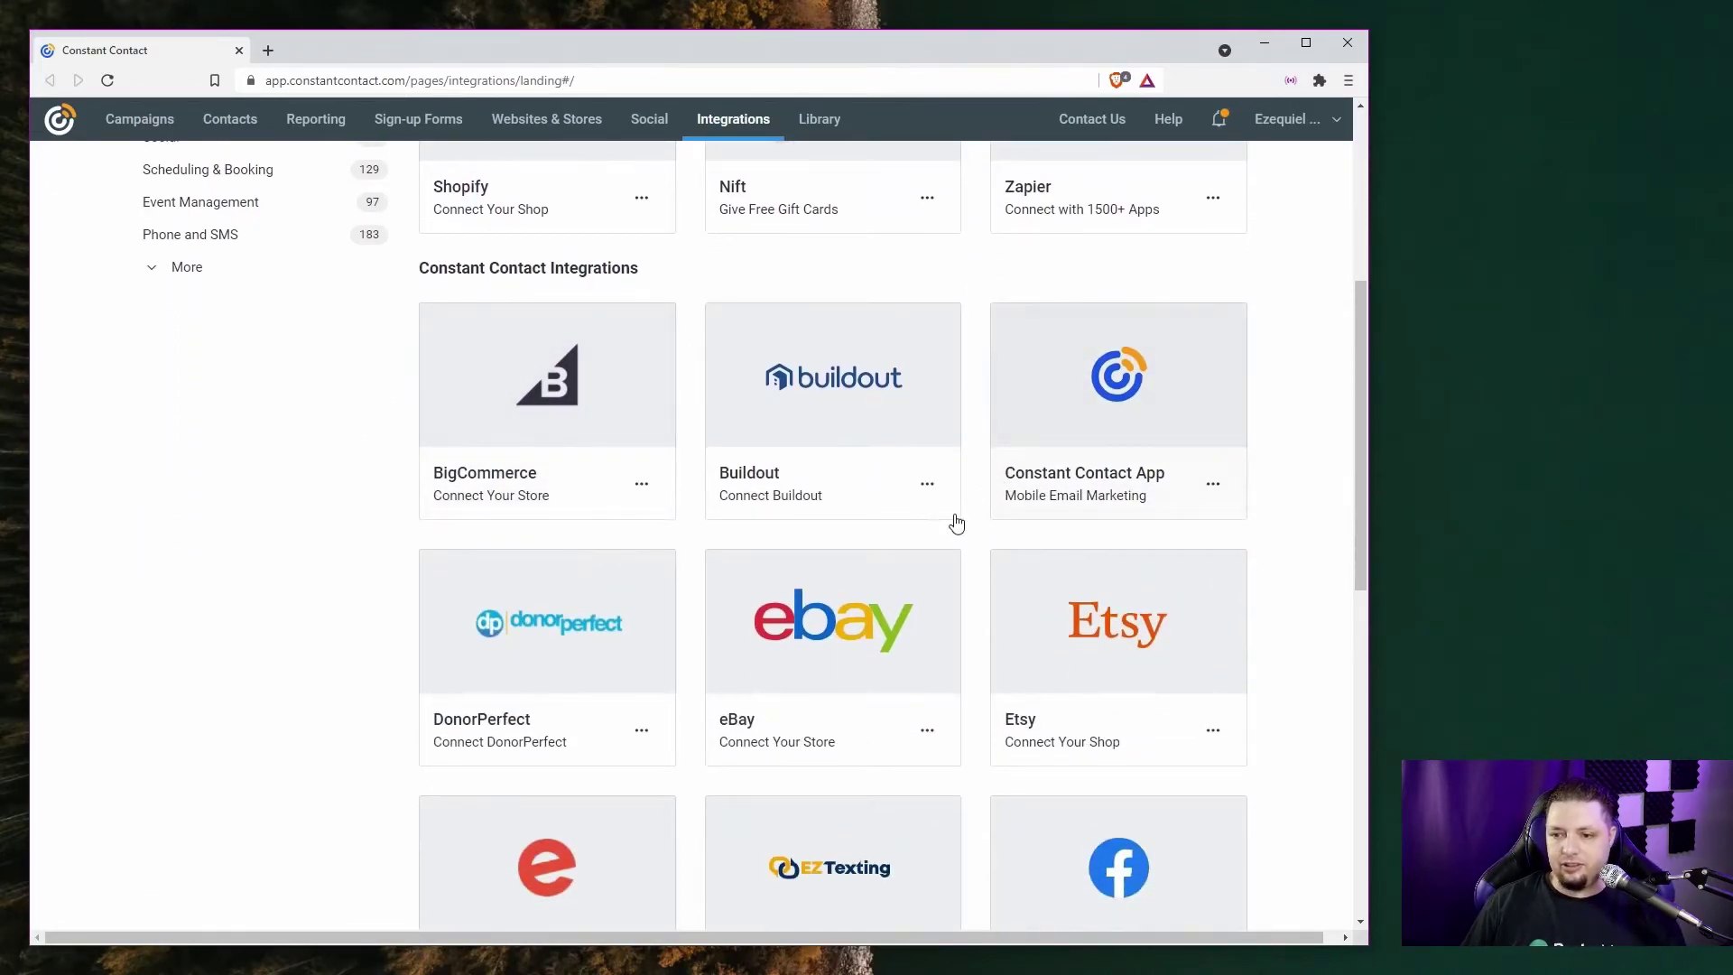
pyautogui.scroll(-13, 956, 524)
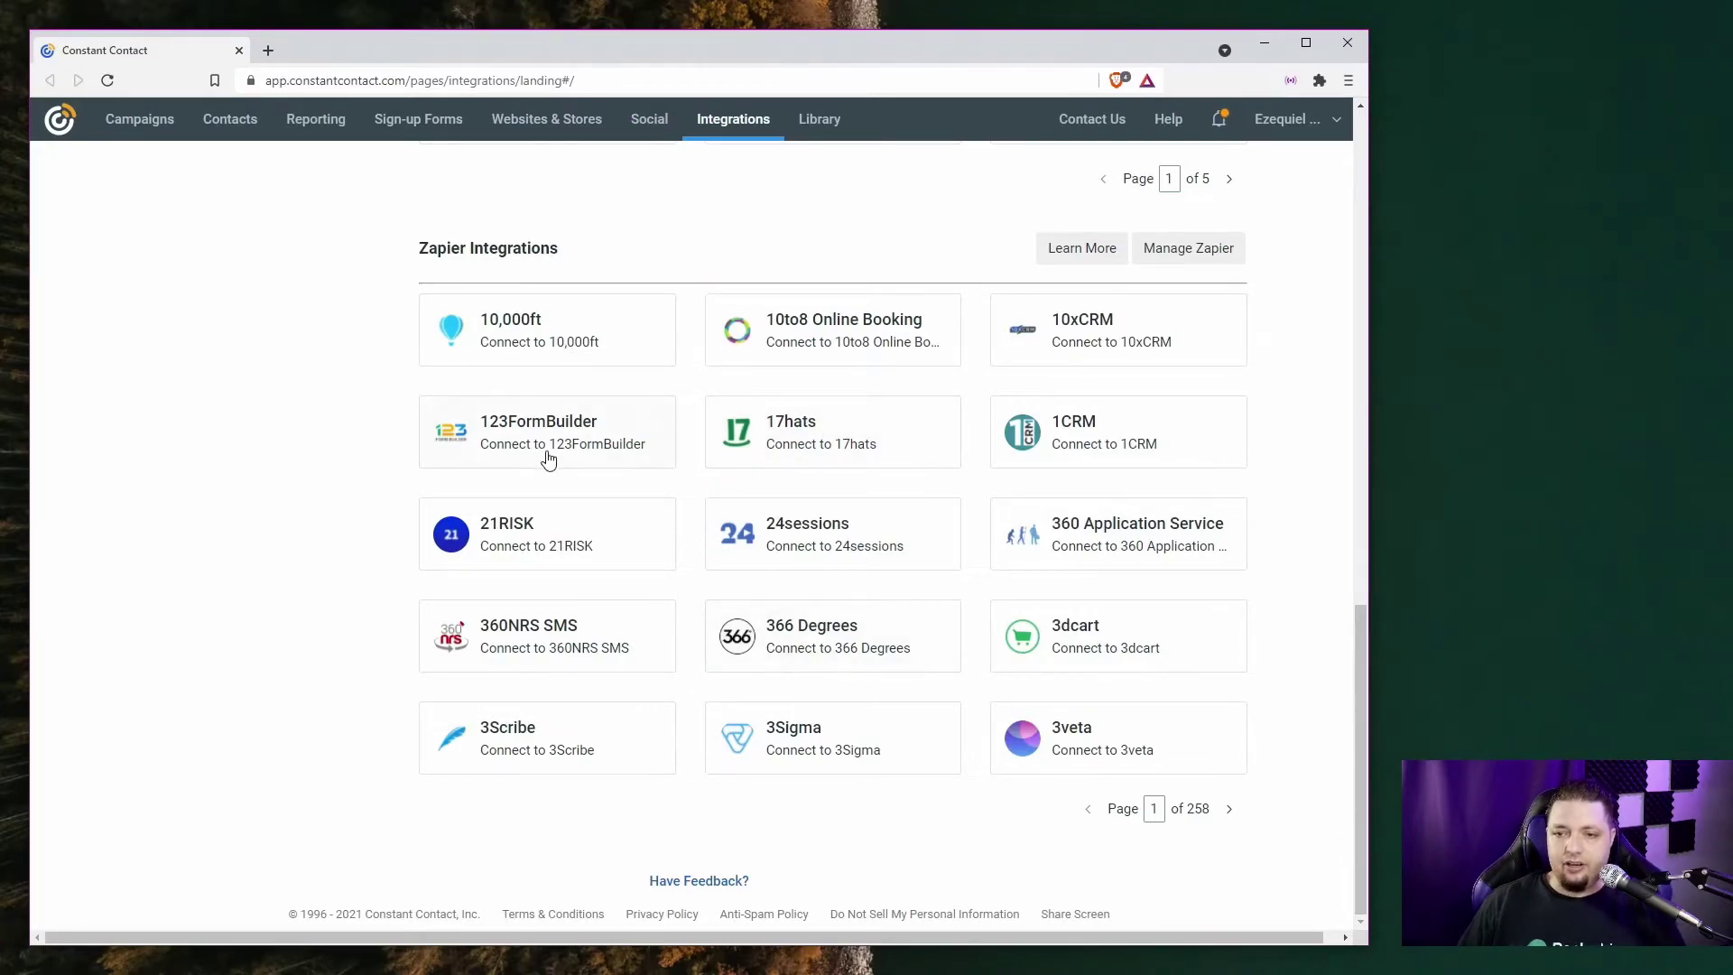
pyautogui.scroll(1, 311, 432)
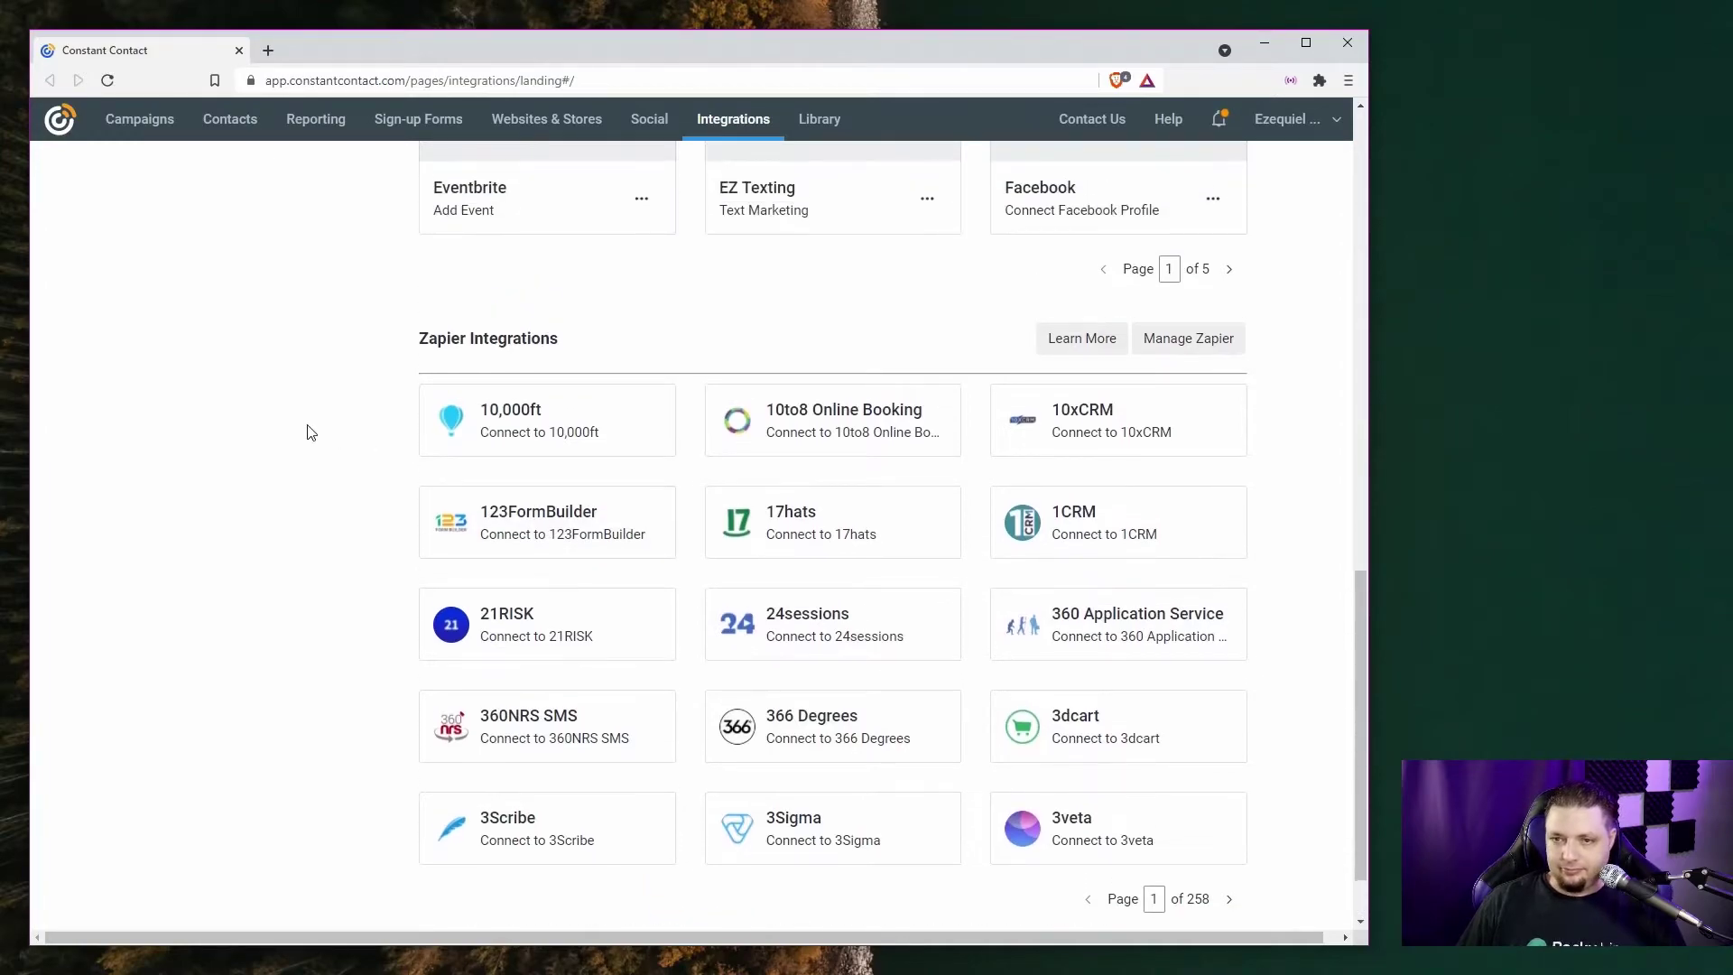
pyautogui.scroll(-1, 677, 325)
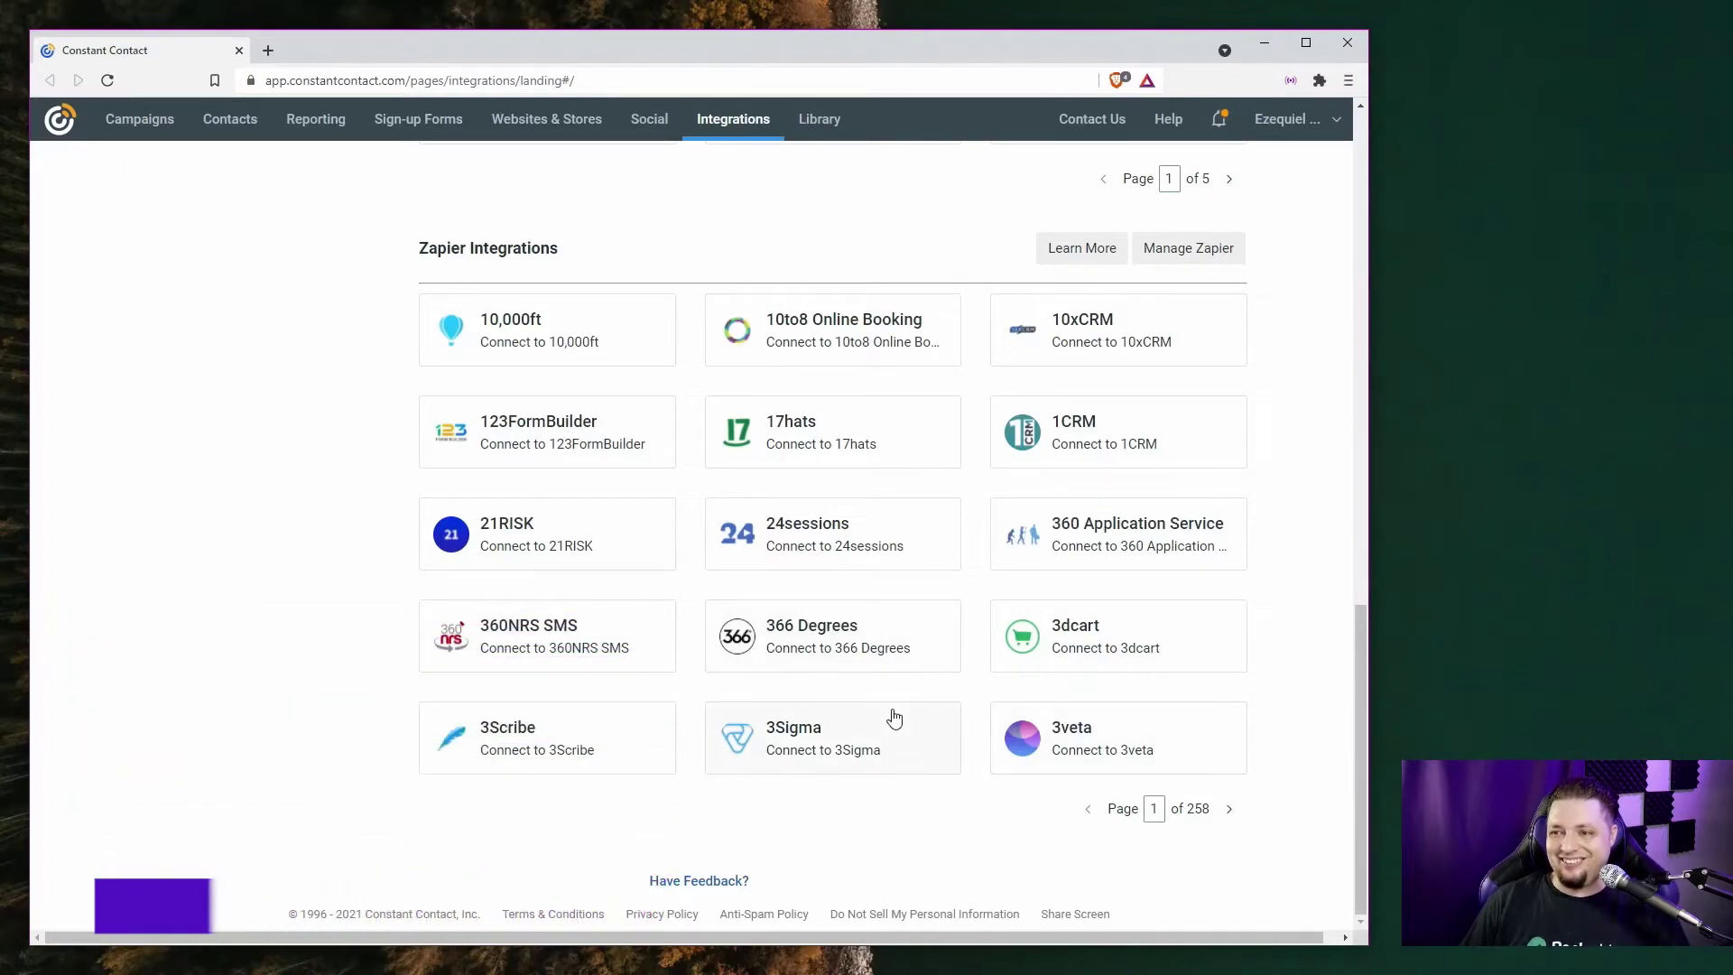
pyautogui.scroll(15, 894, 717)
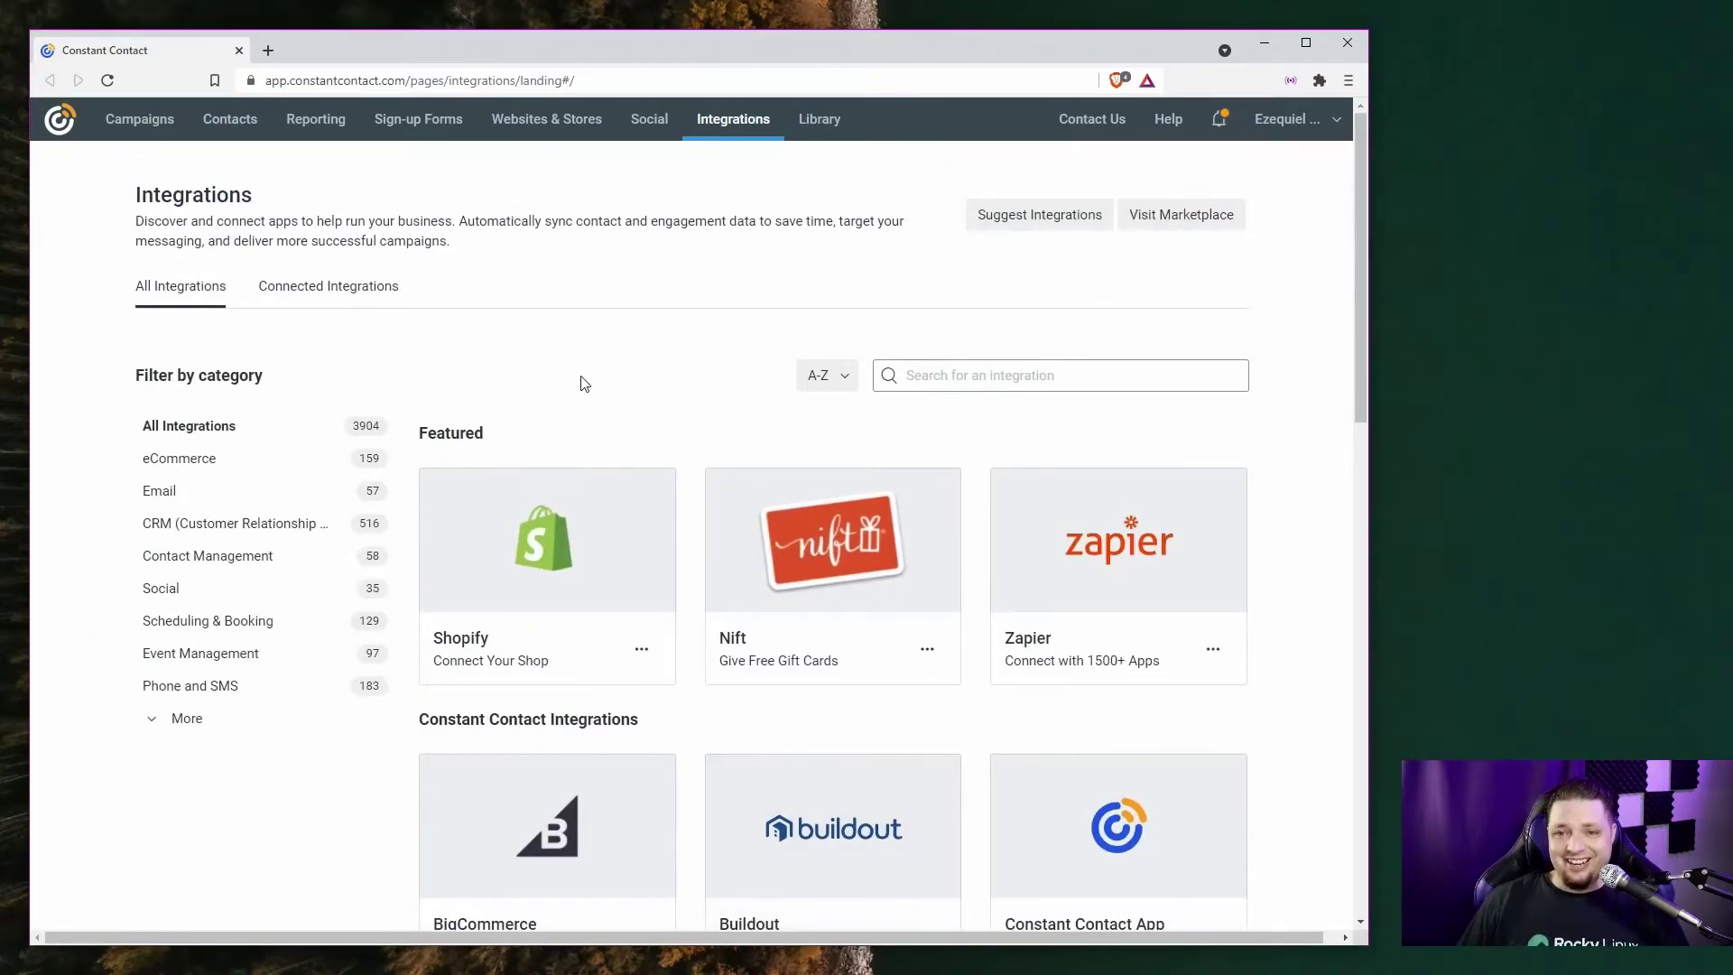